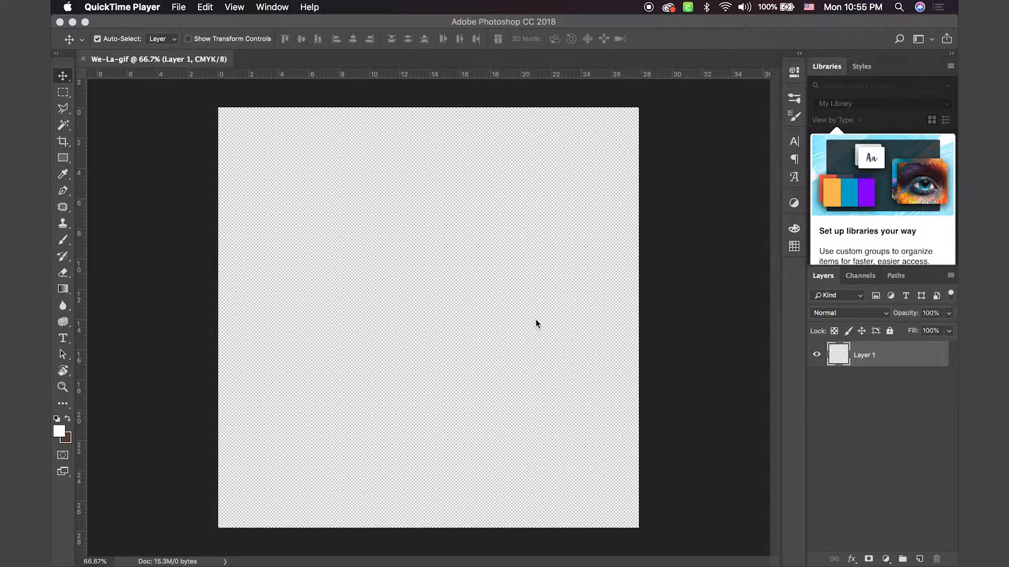
Step: Paste the copied WELA logo as a Smart Object without adding it to the current library, enlarged to about 1092% width
{"action": "left_click", "coordinate": [479, 301]}
{"action": "key", "text": "super+v"}
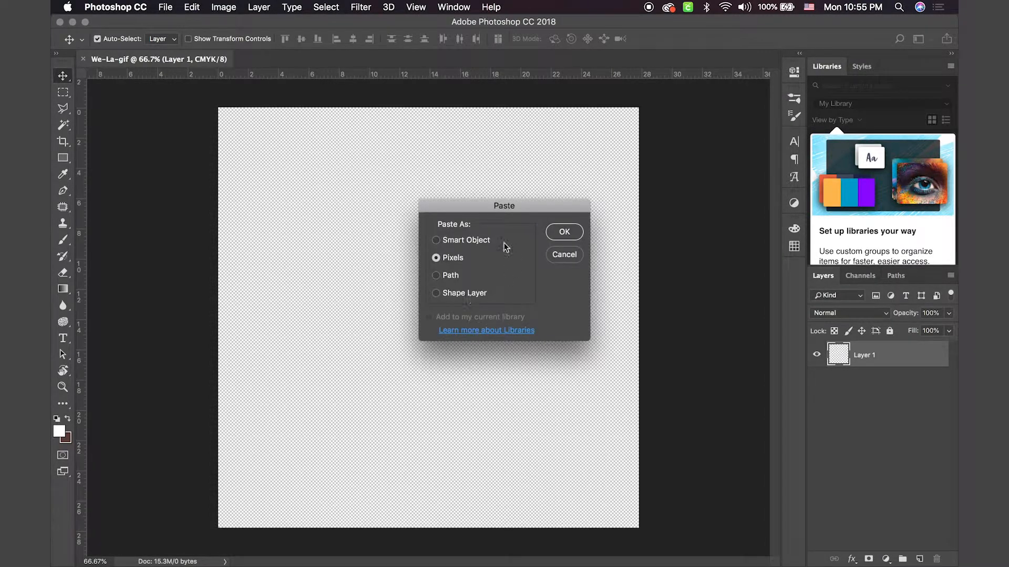
{"action": "left_click", "coordinate": [437, 240]}
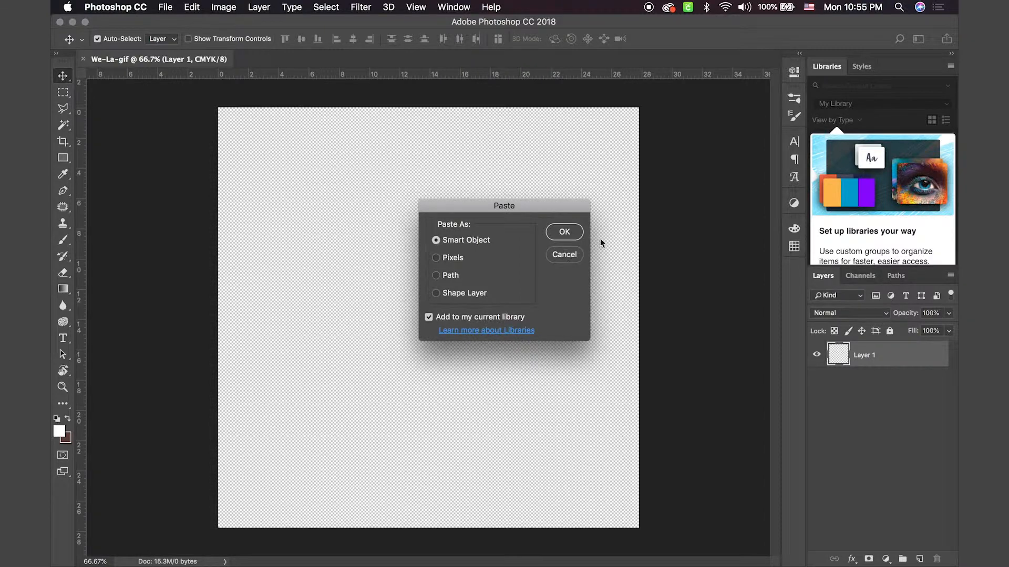
{"action": "left_click", "coordinate": [429, 317]}
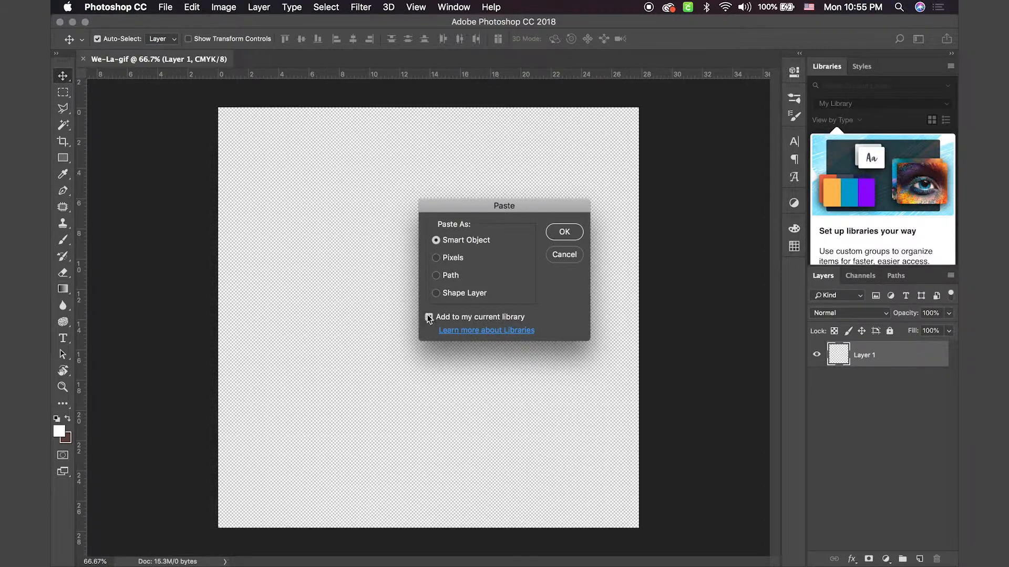
{"action": "left_click", "coordinate": [558, 232]}
{"action": "left_click_drag", "start_coordinate": [442, 310], "coordinate": [578, 242]}
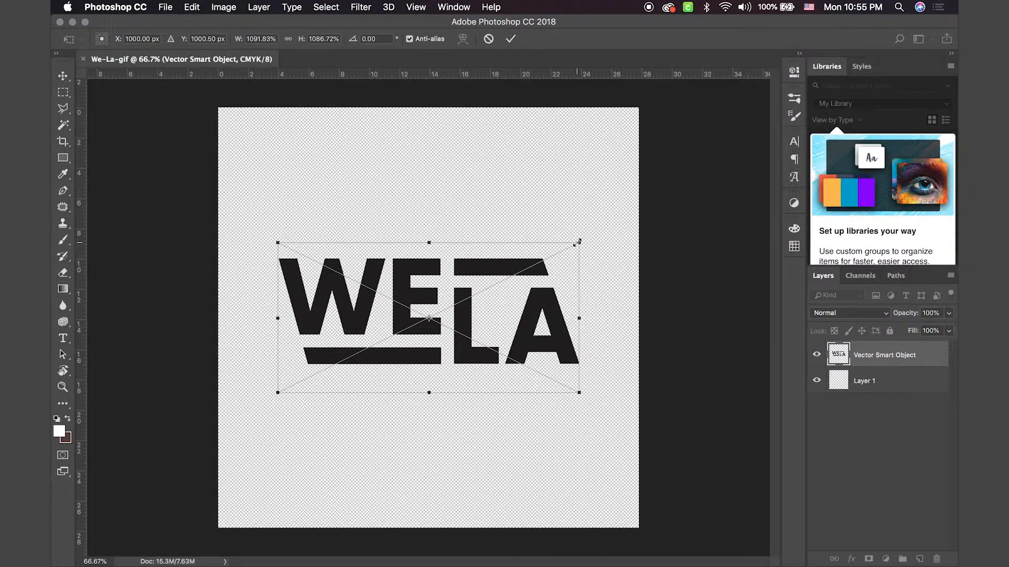
{"action": "key", "text": "Return"}
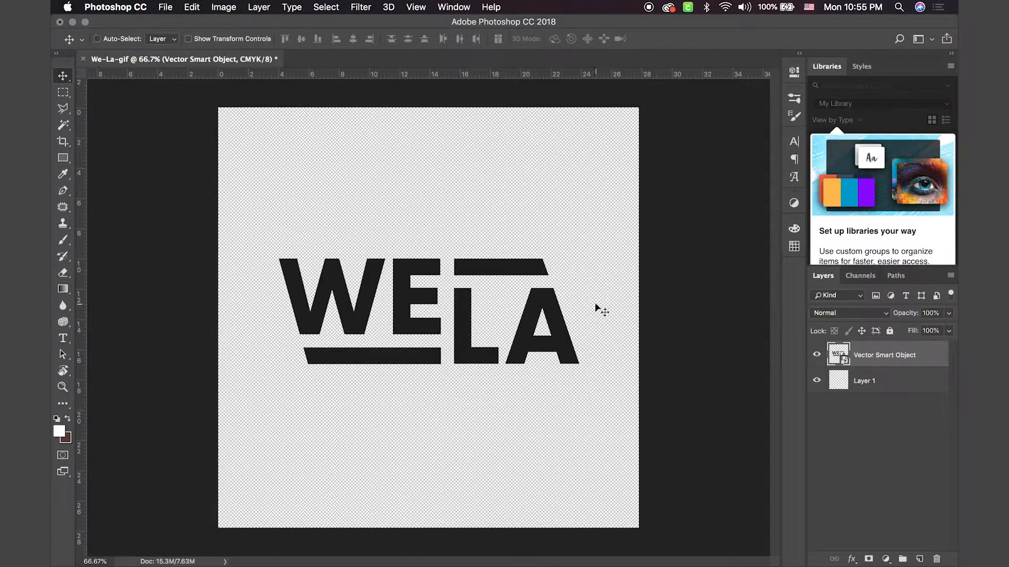
Step: Resize the logo around its centre to about 1003% width and 995% height
{"action": "key", "text": "cmd+t"}
{"action": "left_click_drag", "start_coordinate": [578, 243], "coordinate": [614, 215]}
{"action": "key", "text": "Return"}
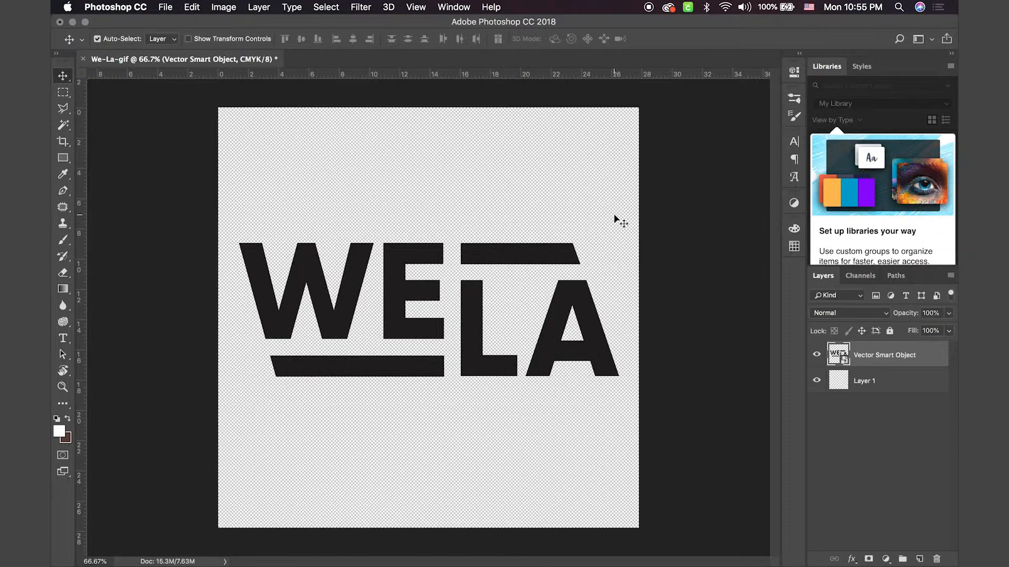
{"action": "key", "text": "super+t"}
{"action": "left_click_drag", "start_coordinate": [603, 231], "coordinate": [568, 247]}
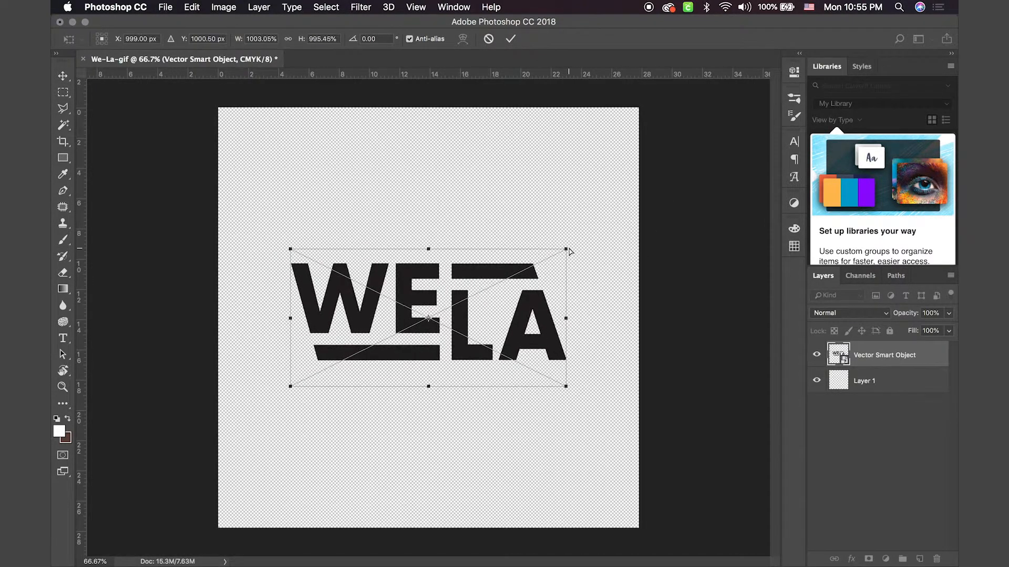
{"action": "key", "text": "Return"}
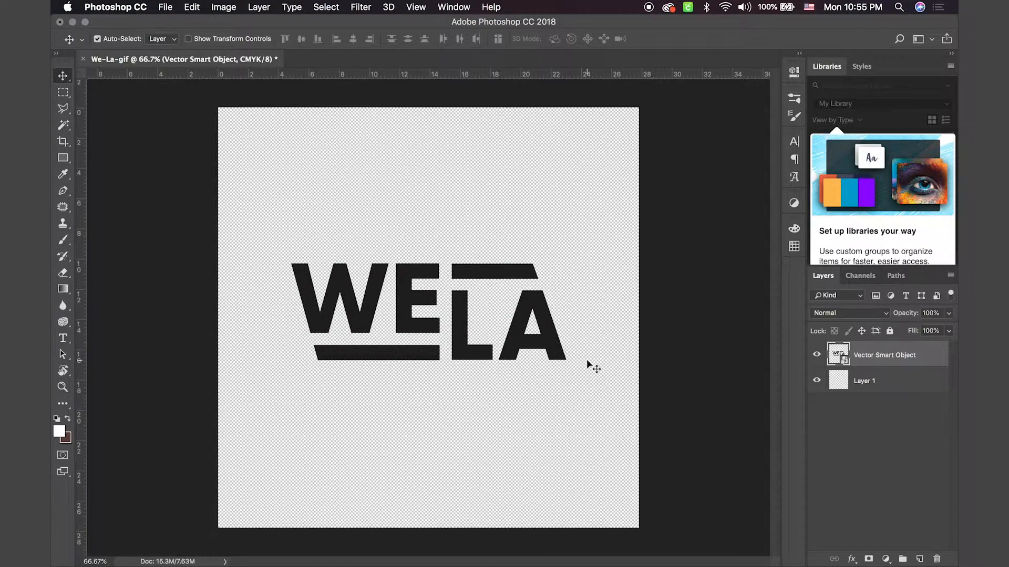
Step: Select the letters WE with a rectangular marquee and copy them onto a new layer
{"action": "key", "text": "super+1"}
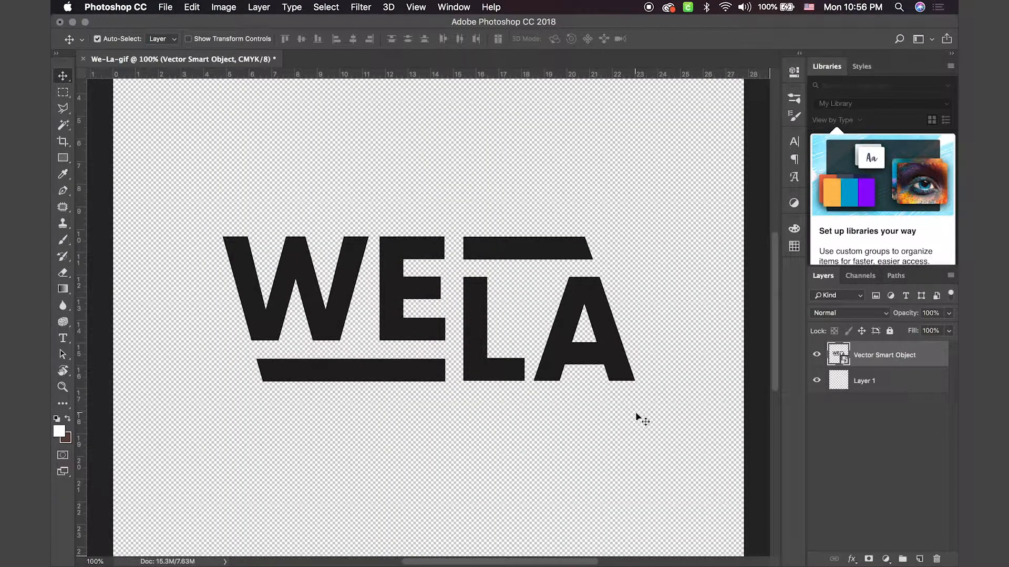
{"action": "key", "text": "m"}
{"action": "left_click_drag", "start_coordinate": [211, 223], "coordinate": [452, 348]}
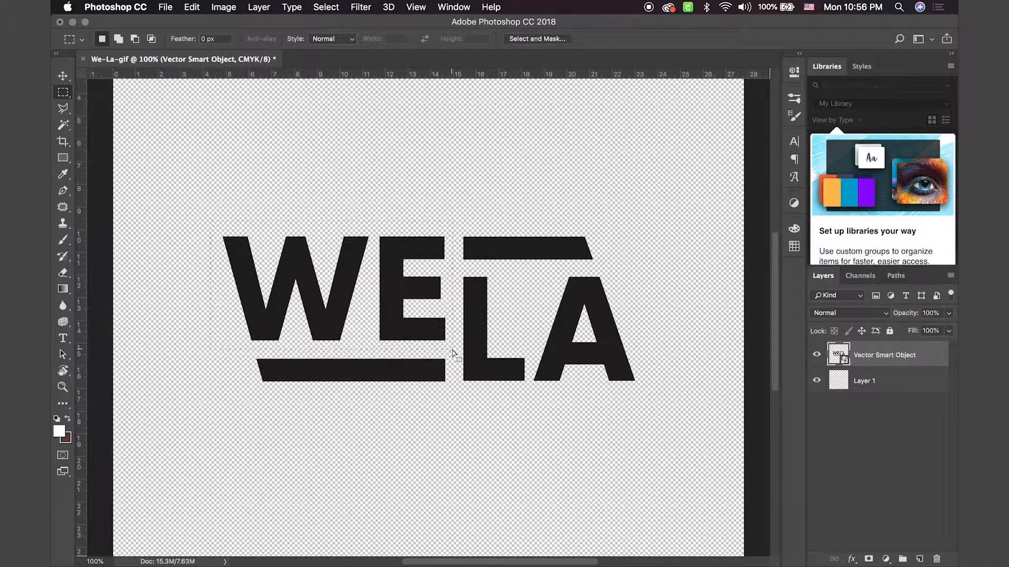
{"action": "key", "text": "super+j"}
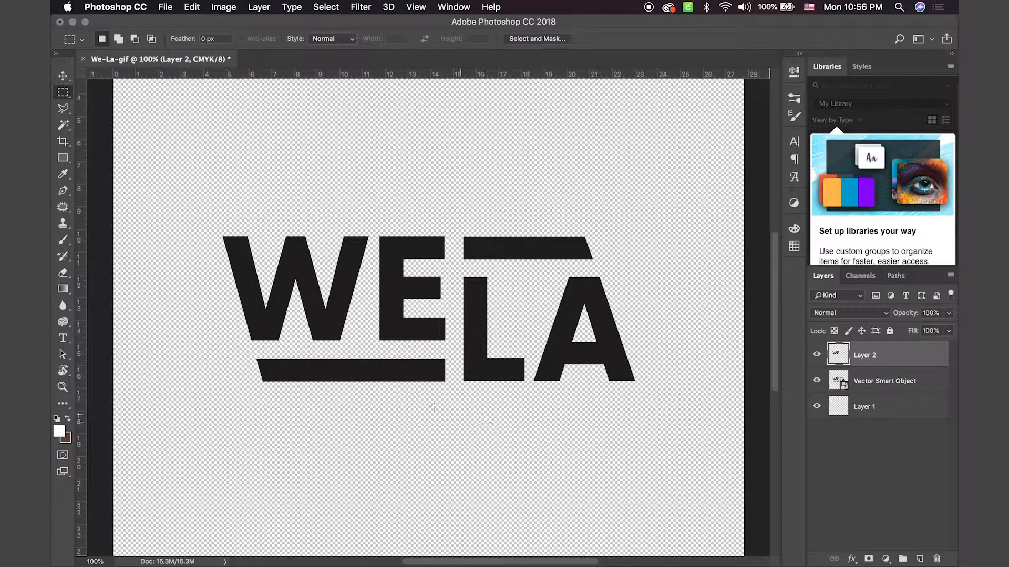
Step: Select the bar beneath WE with a rectangular marquee and copy it from the Vector Smart Object onto a new layer
{"action": "left_click_drag", "start_coordinate": [246, 354], "coordinate": [453, 410]}
{"action": "key", "text": "super+c"}
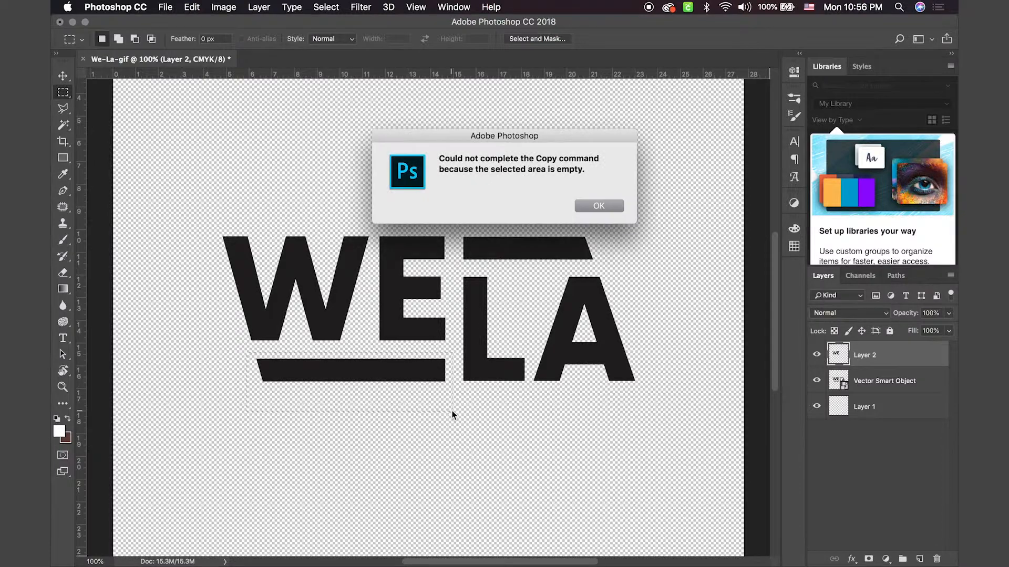
{"action": "left_click", "coordinate": [597, 207]}
{"action": "left_click", "coordinate": [893, 383]}
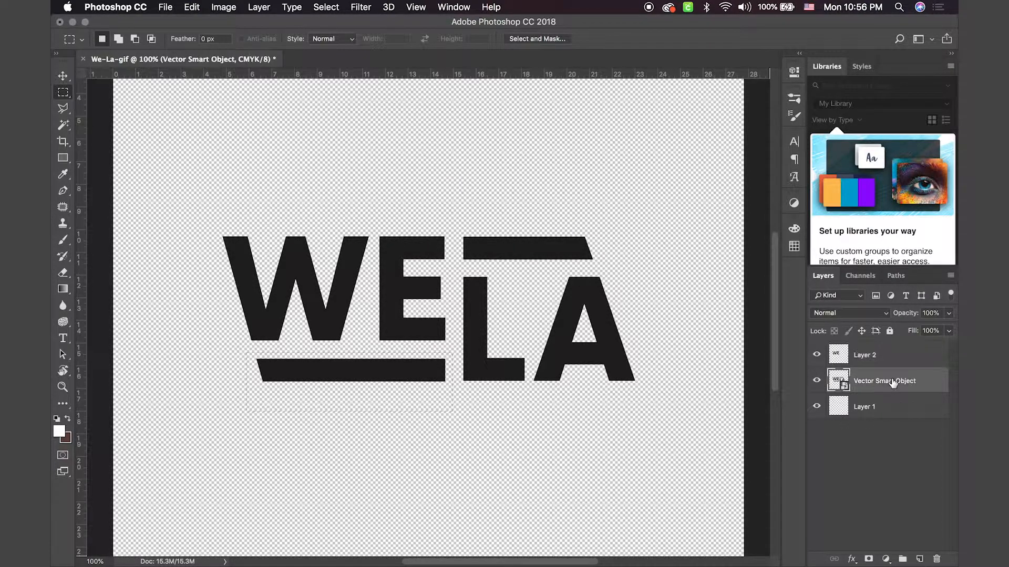
{"action": "key", "text": "super+j"}
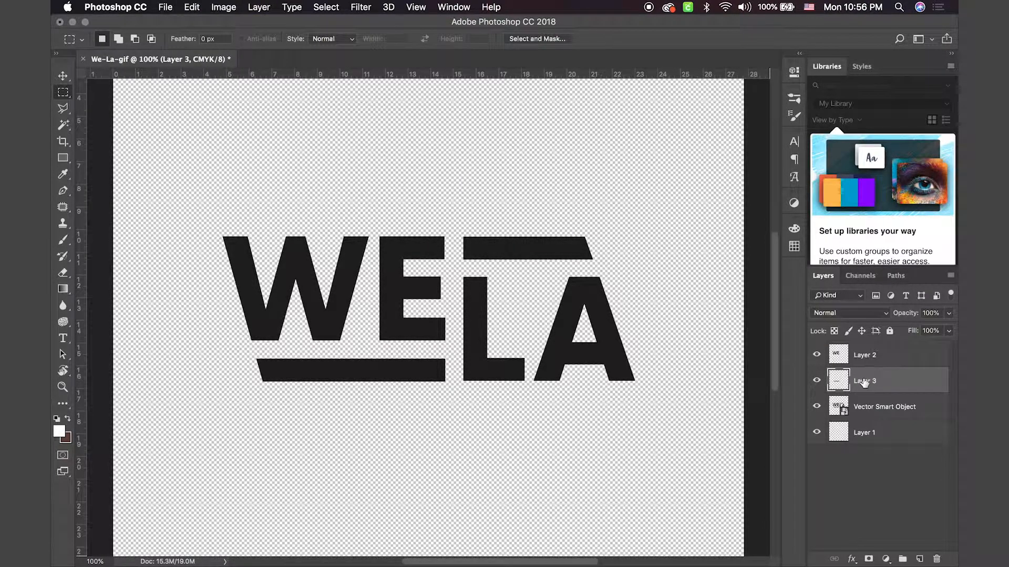
Step: Rename the layer holding the lower bar as Bottom Stroke
{"action": "double_click", "coordinate": [863, 381]}
{"action": "type", "text": "Bottom Stroke"}
{"action": "key", "text": "Return"}
Step: Rename the layer holding the letters WE as WE, in capitals
{"action": "left_click", "coordinate": [872, 357]}
{"action": "double_click", "coordinate": [864, 356]}
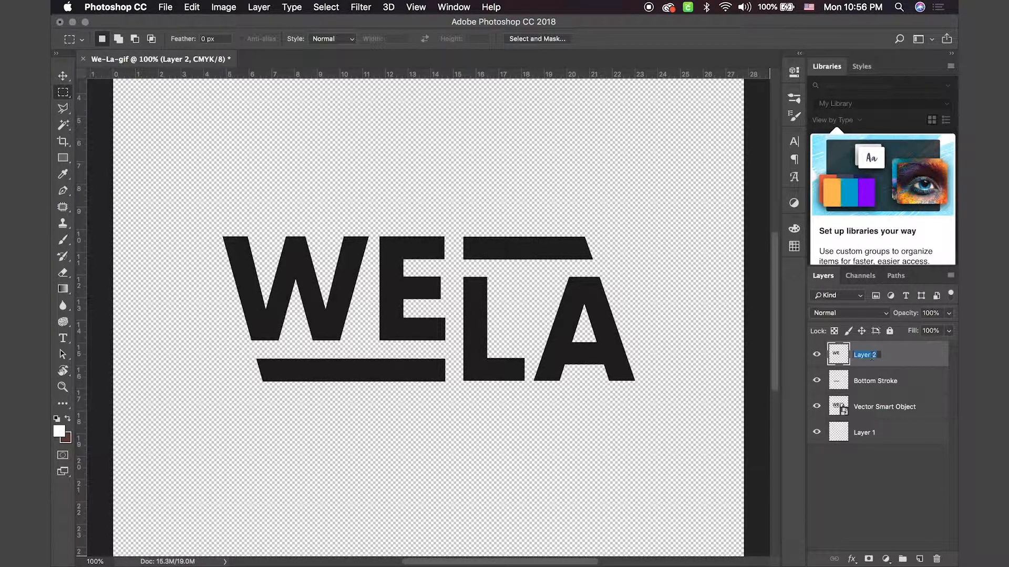
{"action": "type", "text": "We"}
{"action": "key", "text": "Return"}
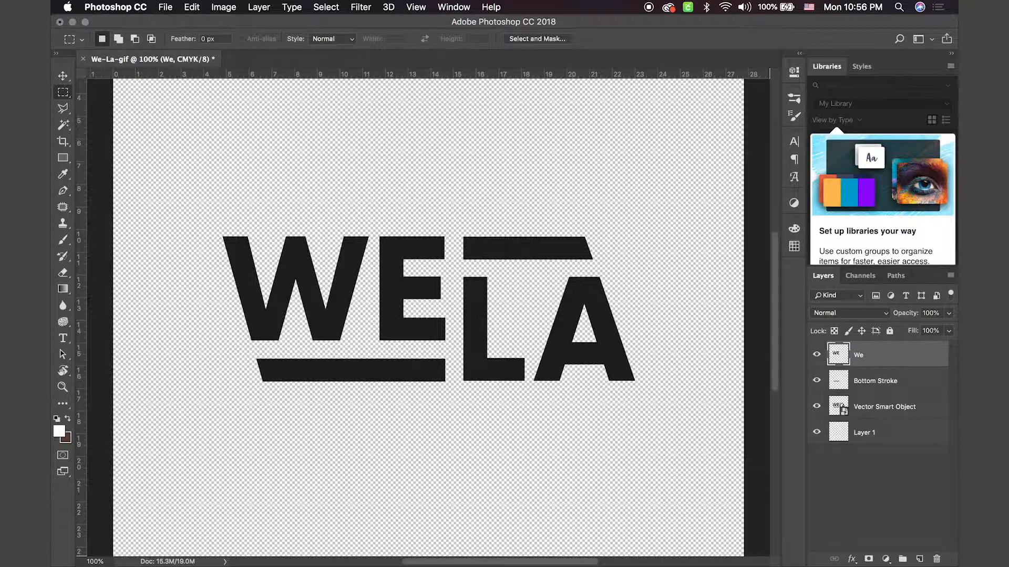
{"action": "double_click", "coordinate": [858, 354]}
{"action": "type", "text": "WE"}
{"action": "key", "text": "Return"}
Step: Copy the marquee-selected letters LA from the Vector Smart Object onto a new layer and name it LA
{"action": "left_click_drag", "start_coordinate": [647, 397], "coordinate": [457, 270]}
{"action": "key", "text": "super+c"}
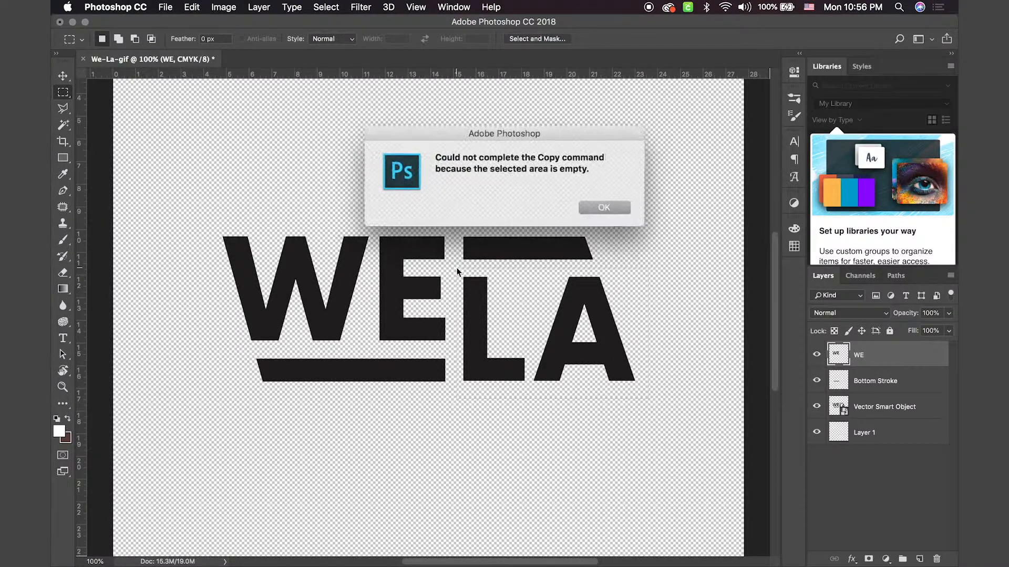
{"action": "key", "text": "Return"}
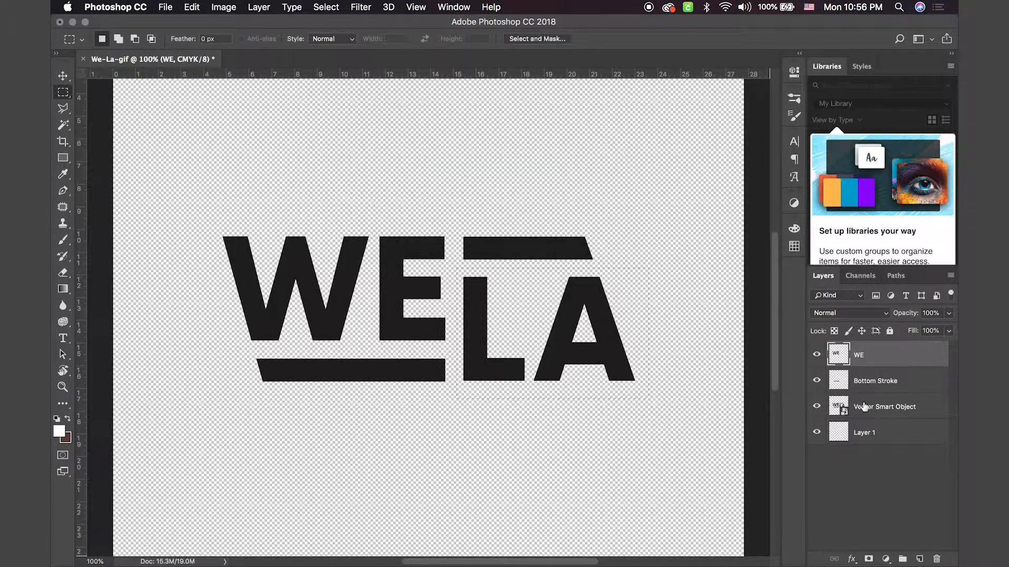
{"action": "left_click", "coordinate": [892, 411]}
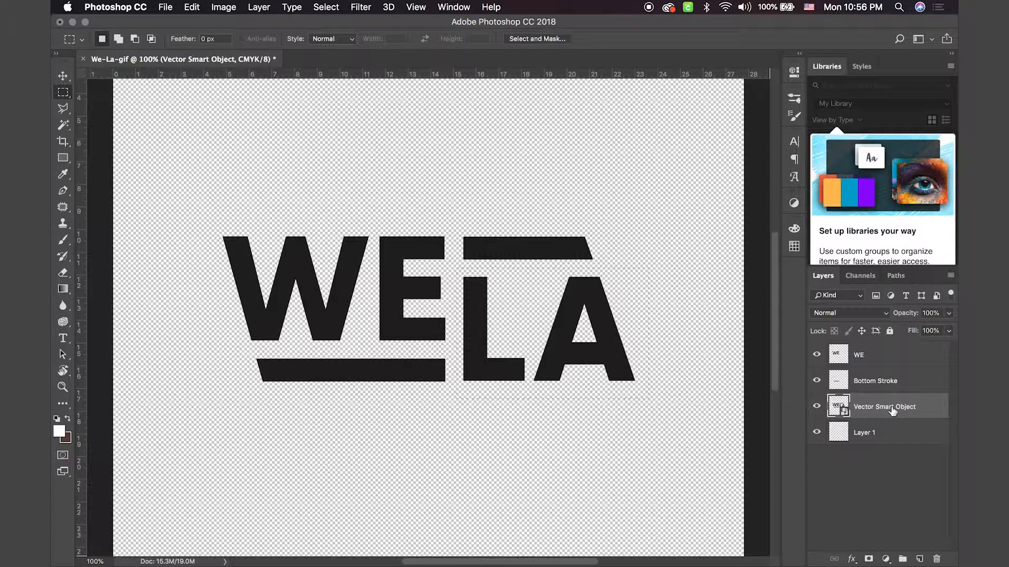
{"action": "key", "text": "super+j"}
{"action": "double_click", "coordinate": [864, 407]}
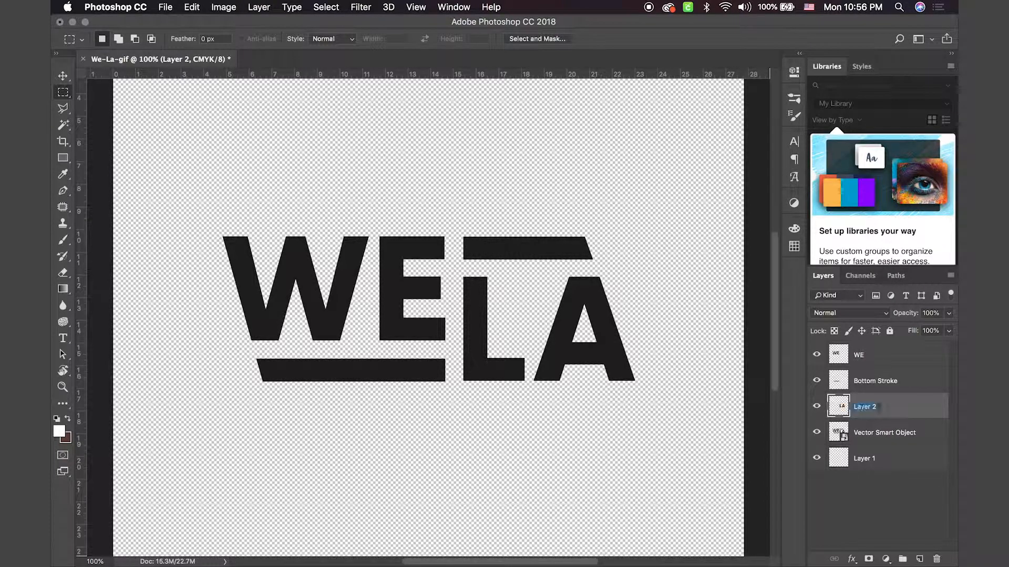
{"action": "type", "text": "LA"}
{"action": "key", "text": "Return"}
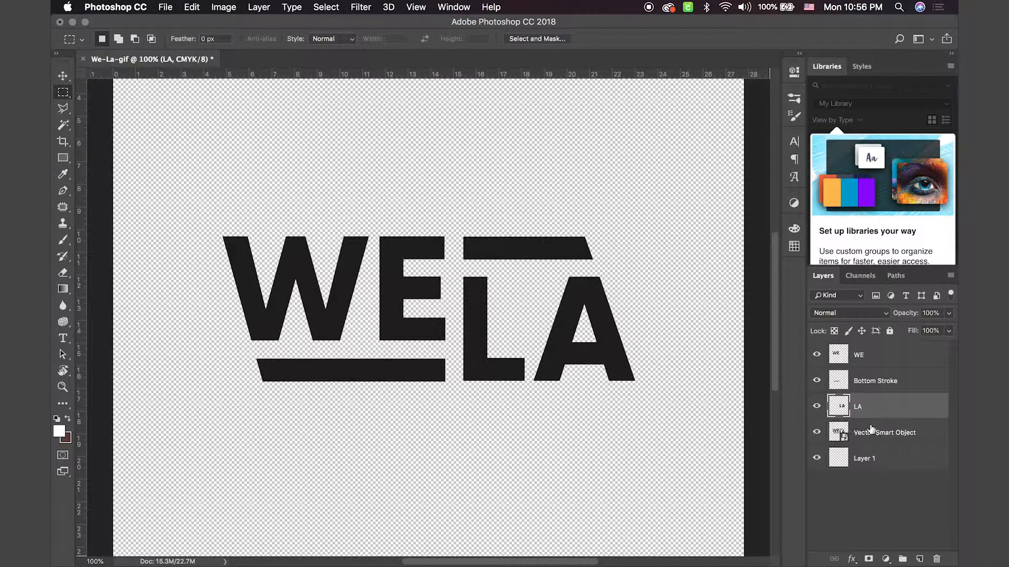
Step: Copy the bar above LA from the Vector Smart Object onto a new layer and hide the Vector Smart Object
{"action": "left_click", "coordinate": [871, 430]}
{"action": "left_click_drag", "start_coordinate": [463, 226], "coordinate": [608, 268]}
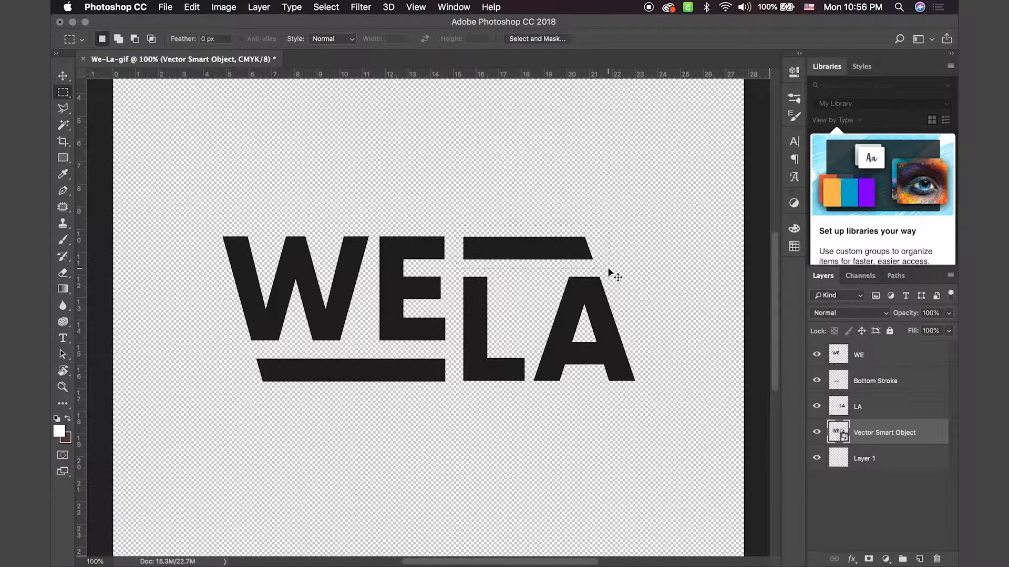
{"action": "key", "text": "super+j"}
{"action": "left_click", "coordinate": [816, 458]}
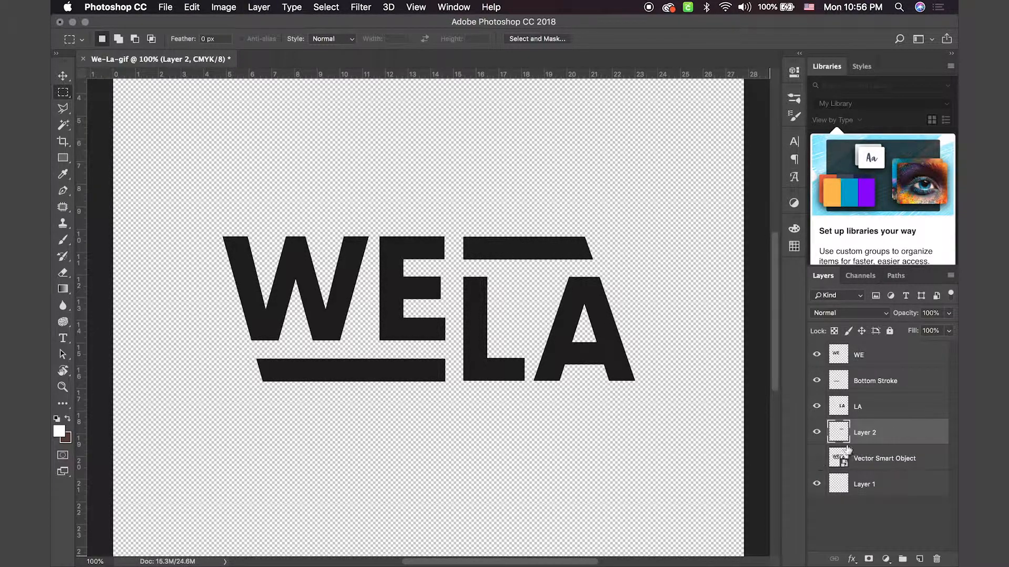
Step: Rename the layer holding the upper bar as Top Stroke
{"action": "double_click", "coordinate": [866, 432]}
{"action": "type", "text": "Top "}
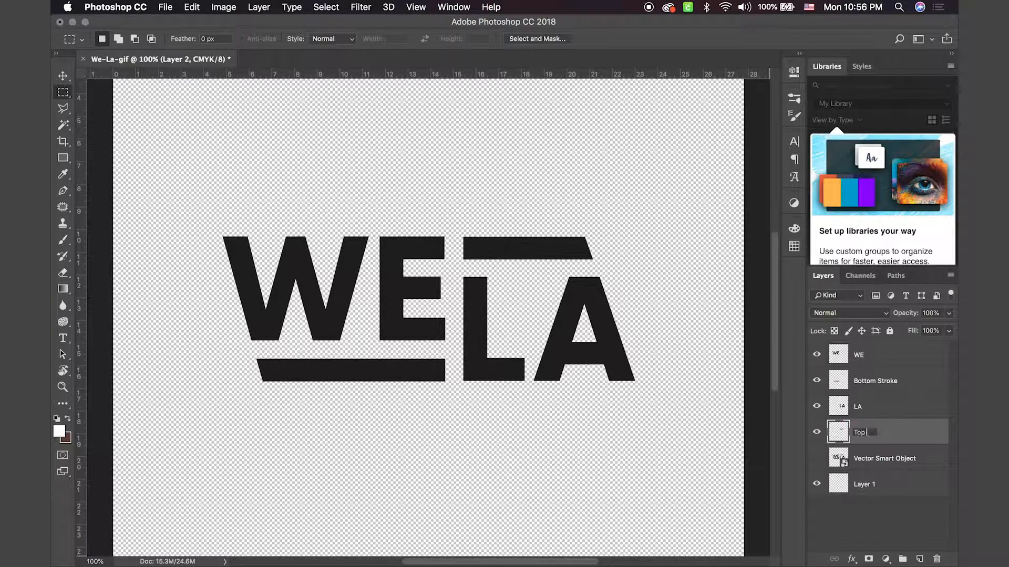
{"action": "type", "text": "Stroke"}
{"action": "key", "text": "Return"}
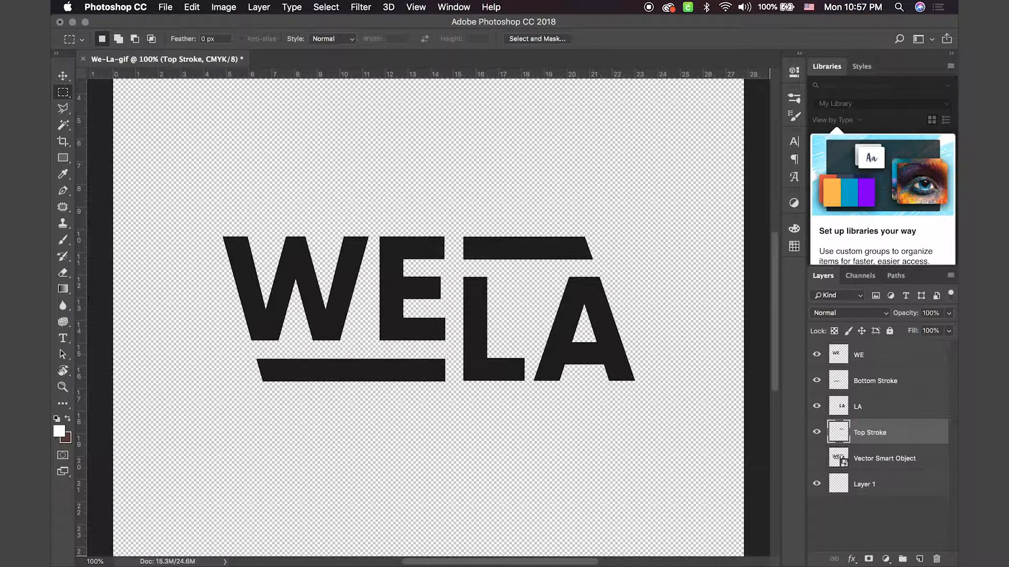
Step: Rename the empty Layer 1 at the bottom of the layer stack as OG
{"action": "left_click", "coordinate": [894, 462]}
{"action": "double_click", "coordinate": [864, 484]}
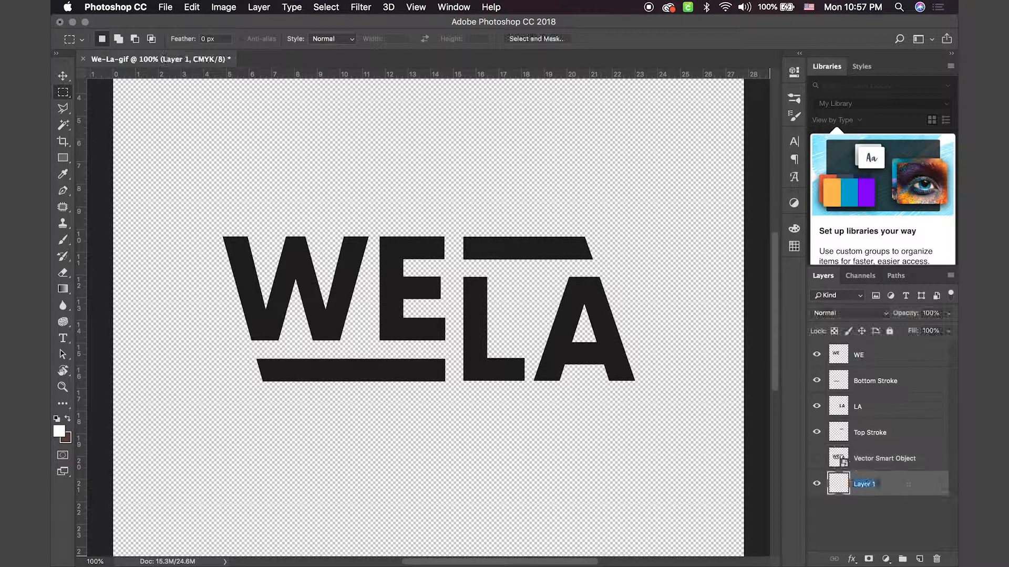
{"action": "type", "text": "Orog"}
{"action": "key", "text": "BackSpace"}
{"action": "key", "text": "BackSpace"}
{"action": "key", "text": "BackSpace"}
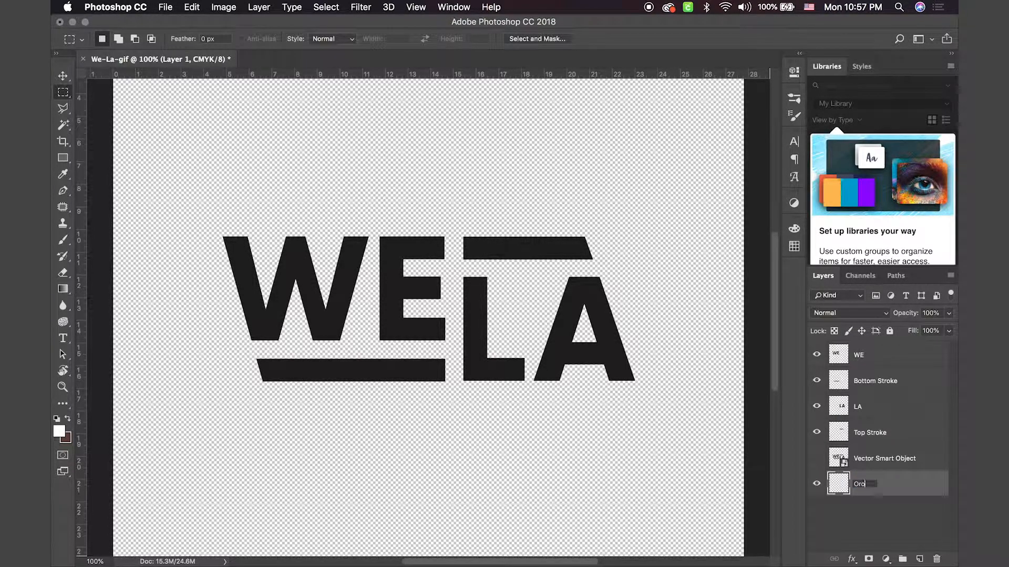
{"action": "type", "text": "G"}
{"action": "key", "text": "Return"}
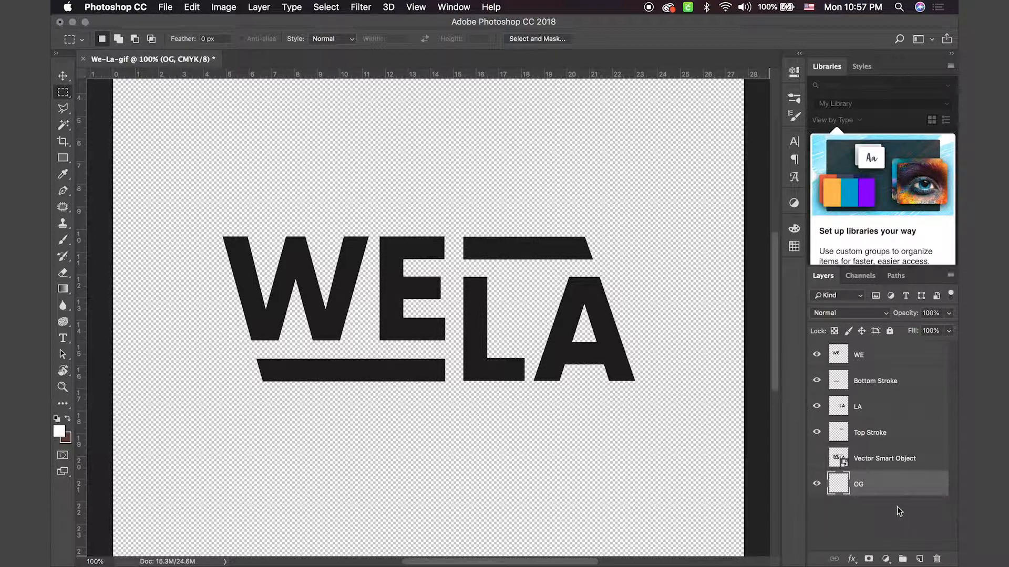
Step: Apply a white (ffffff) Solid Color fill to the OG layer as the background
{"action": "left_click", "coordinate": [886, 559]}
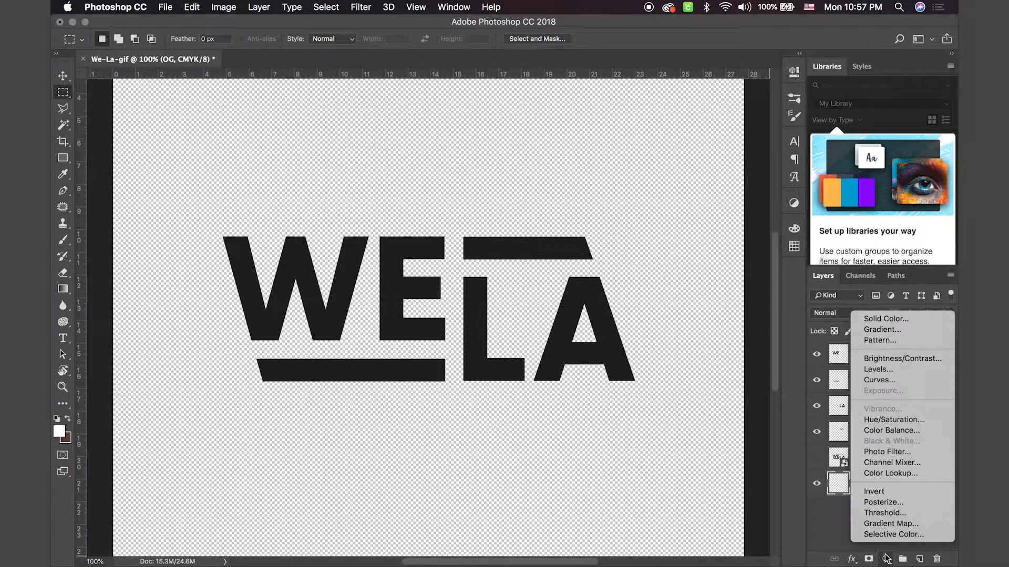
{"action": "left_click", "coordinate": [896, 318]}
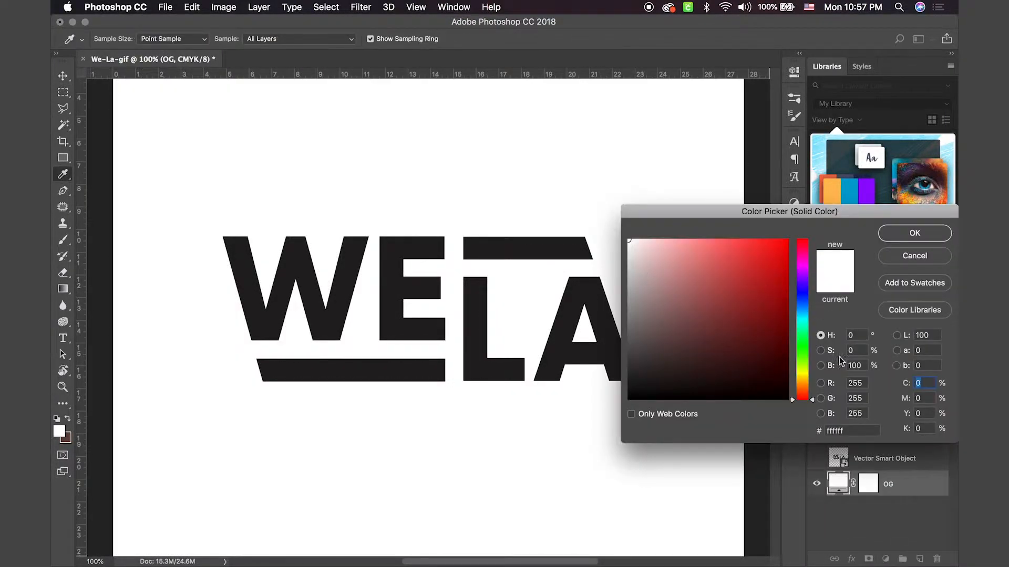
{"action": "left_click", "coordinate": [915, 234]}
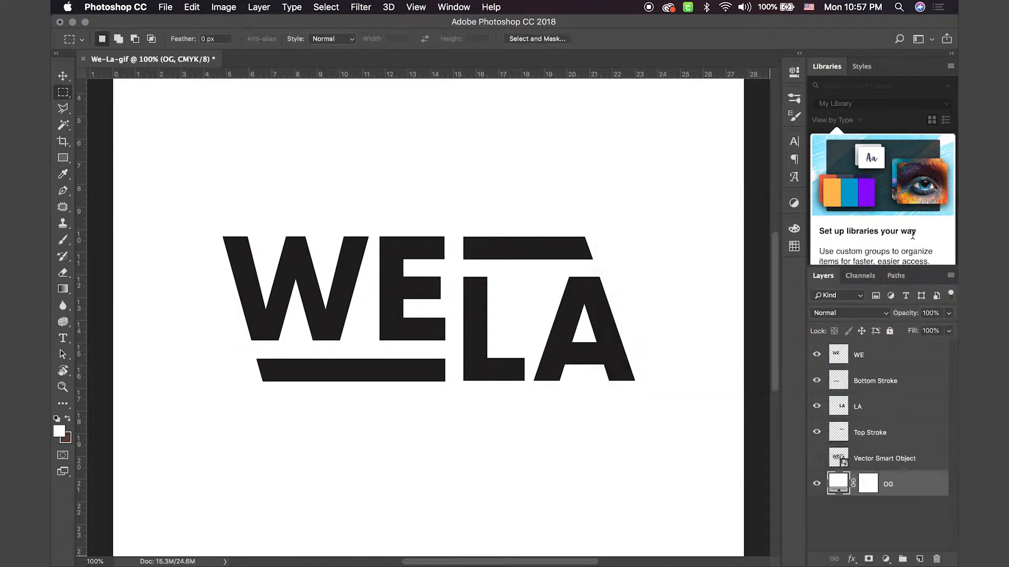
{"action": "key", "text": "super+minus"}
{"action": "key", "text": "super+minus"}
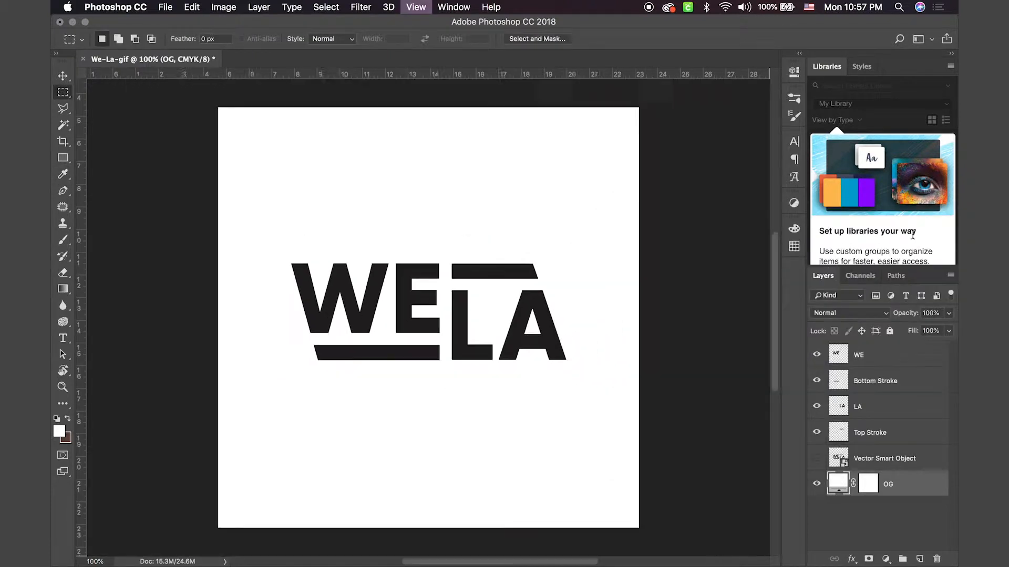
Step: Group the WE, Bottom Stroke, LA and Top Stroke layers and name the group WE LA
{"action": "left_click", "coordinate": [885, 460]}
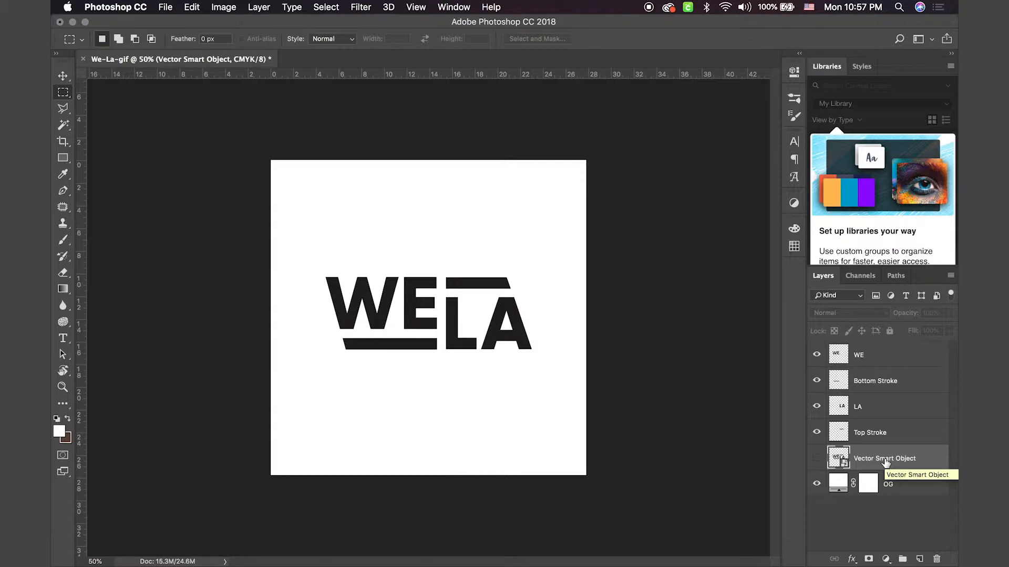
{"action": "left_click", "coordinate": [875, 428]}
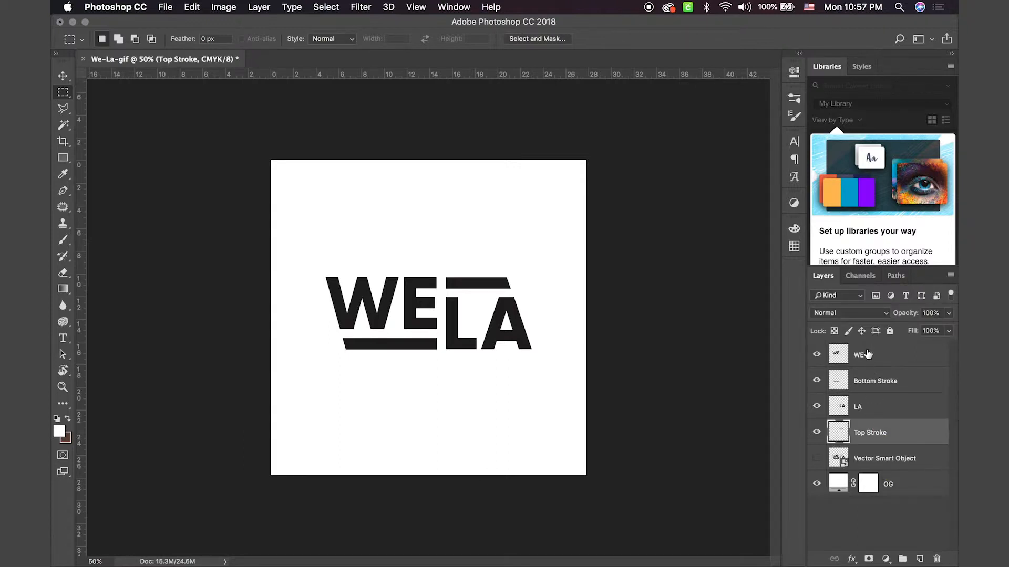
{"action": "left_click", "coordinate": [867, 355], "text": "shift"}
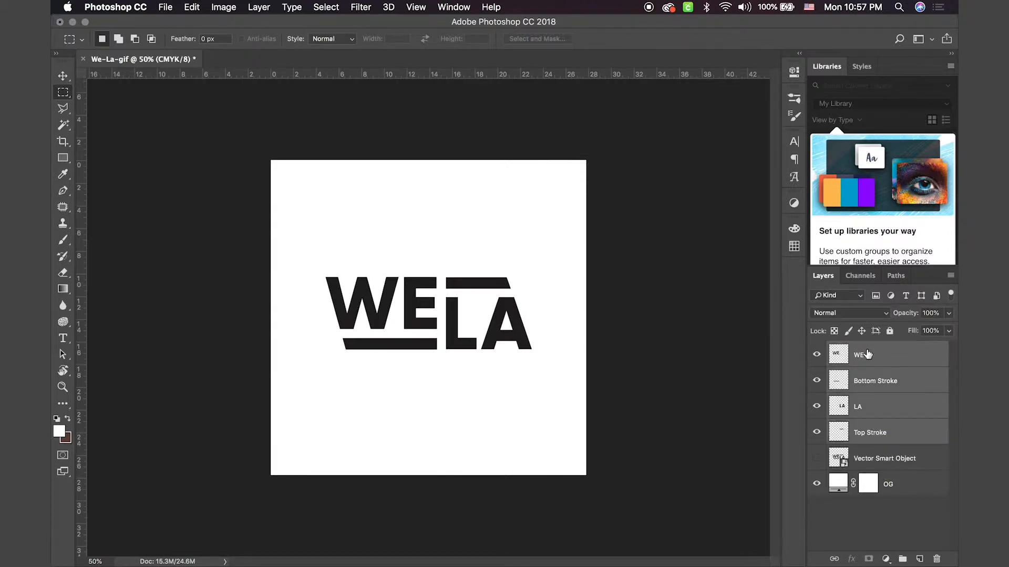
{"action": "key", "text": "super+g"}
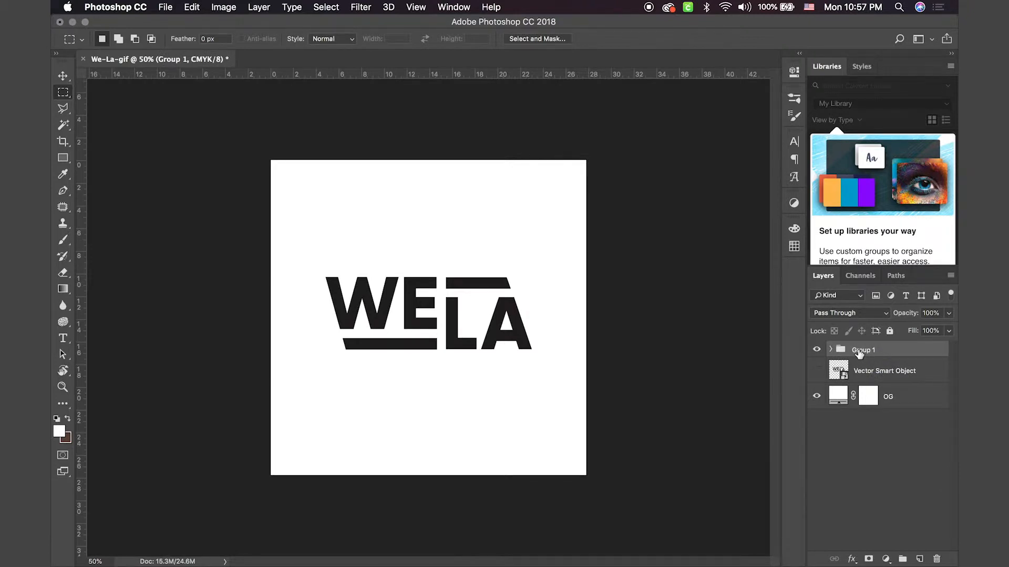
{"action": "double_click", "coordinate": [860, 350]}
{"action": "type", "text": "WE LA"}
{"action": "key", "text": "Return"}
{"action": "left_click", "coordinate": [883, 374]}
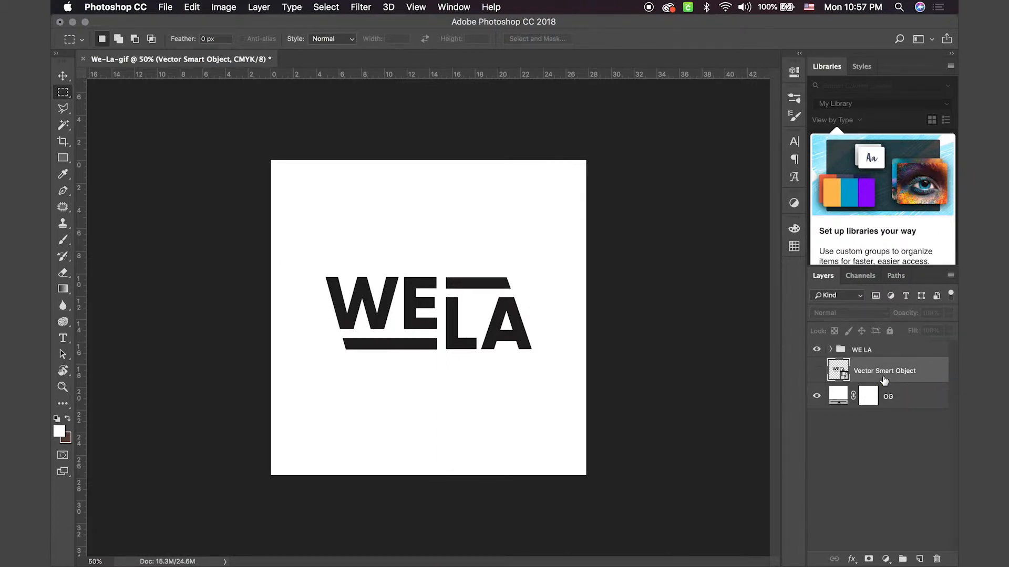
Step: Move the hidden Vector Smart Object layer beneath the OG background layer, and make OG the active layer
{"action": "key", "text": "super+bracketleft"}
{"action": "left_click", "coordinate": [889, 353]}
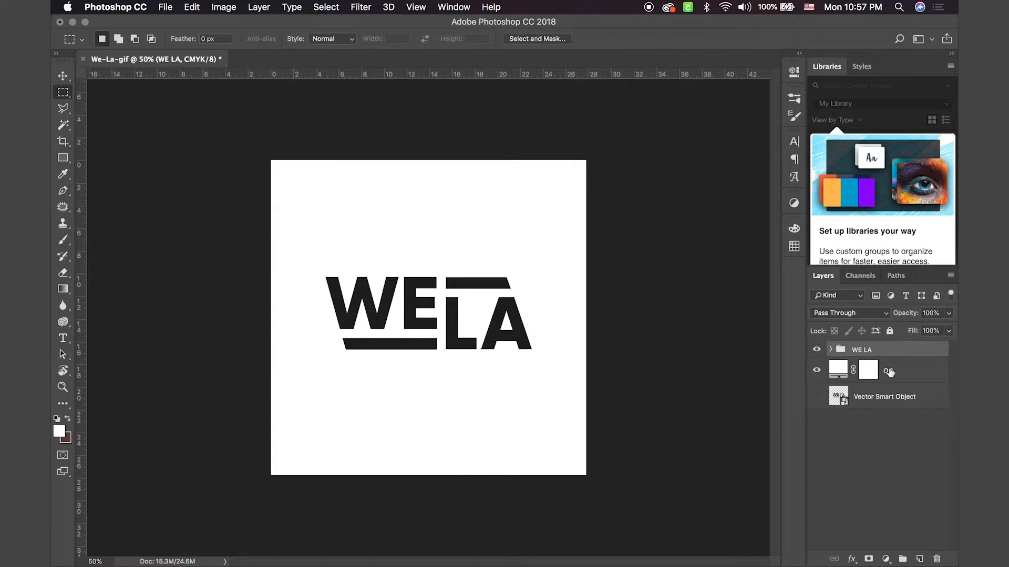
{"action": "left_click", "coordinate": [888, 372]}
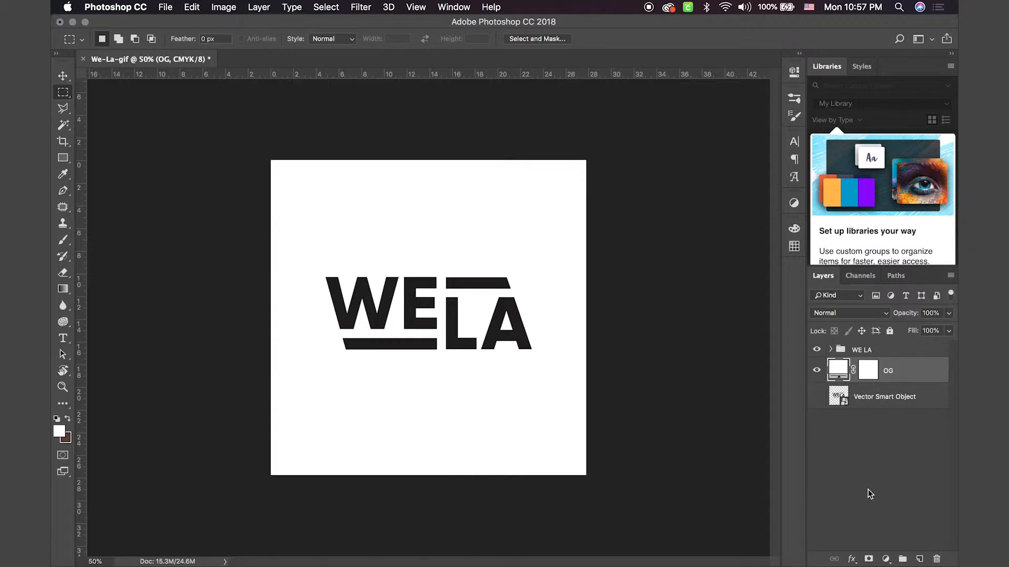
Step: Add a Gradient Overlay effect to the OG layer and open its red-to-yellow gradient for editing
{"action": "left_click", "coordinate": [852, 559]}
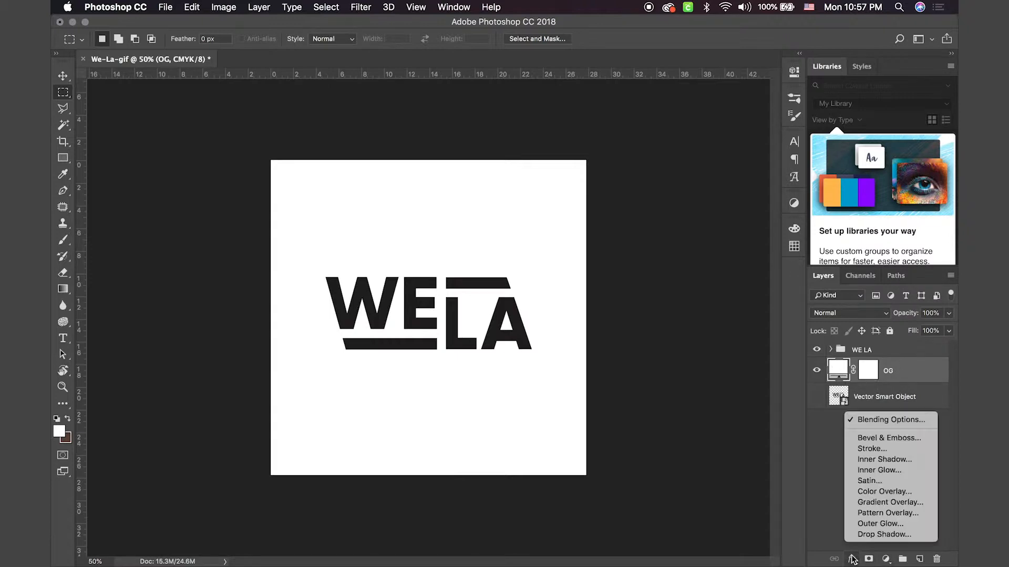
{"action": "left_click", "coordinate": [889, 500]}
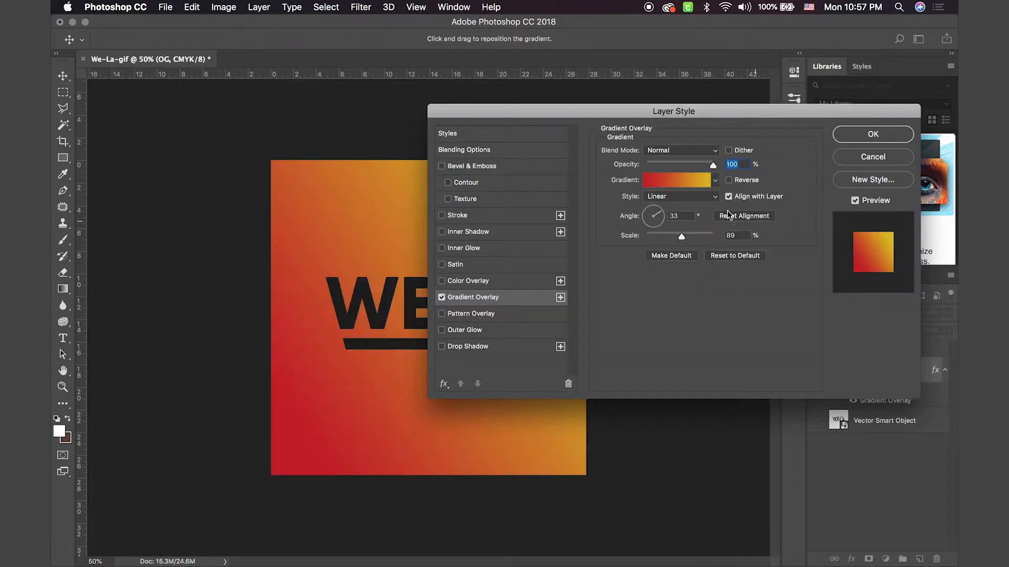
{"action": "left_click", "coordinate": [675, 180]}
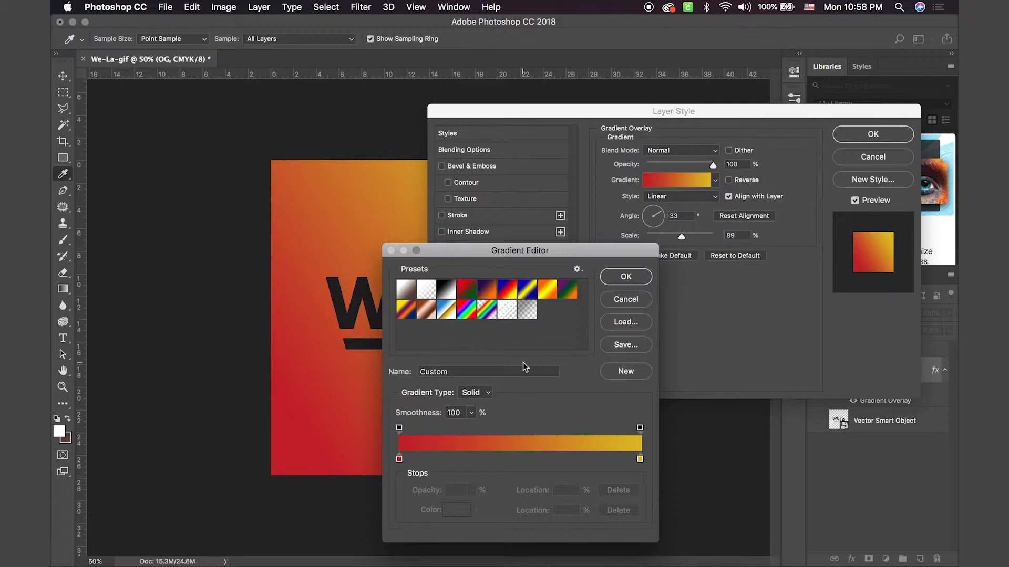
Step: Add a cyan (12c0da) color stop at 40% to the gradient and apply the overlay to the OG layer
{"action": "left_click", "coordinate": [495, 459]}
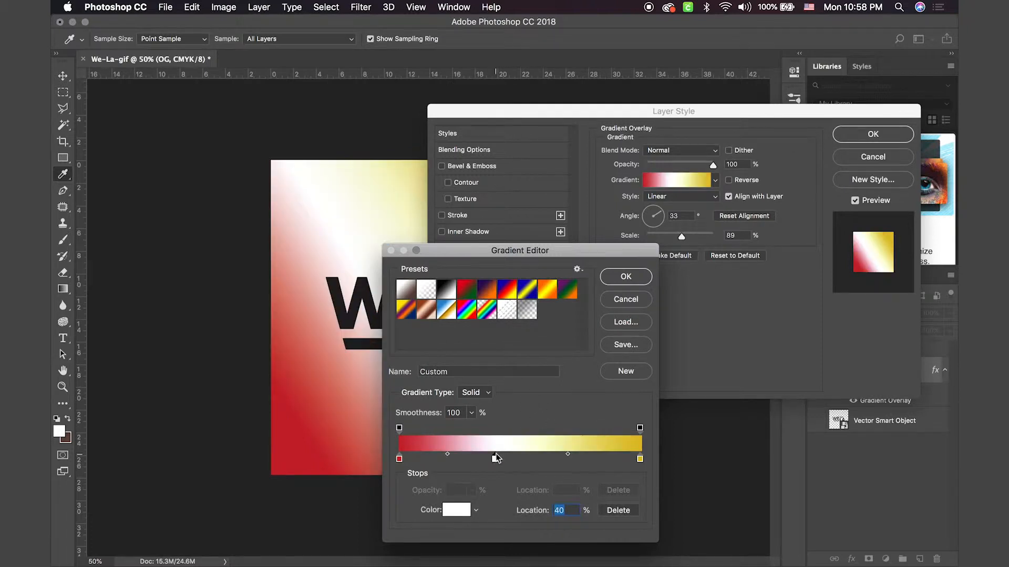
{"action": "double_click", "coordinate": [495, 459]}
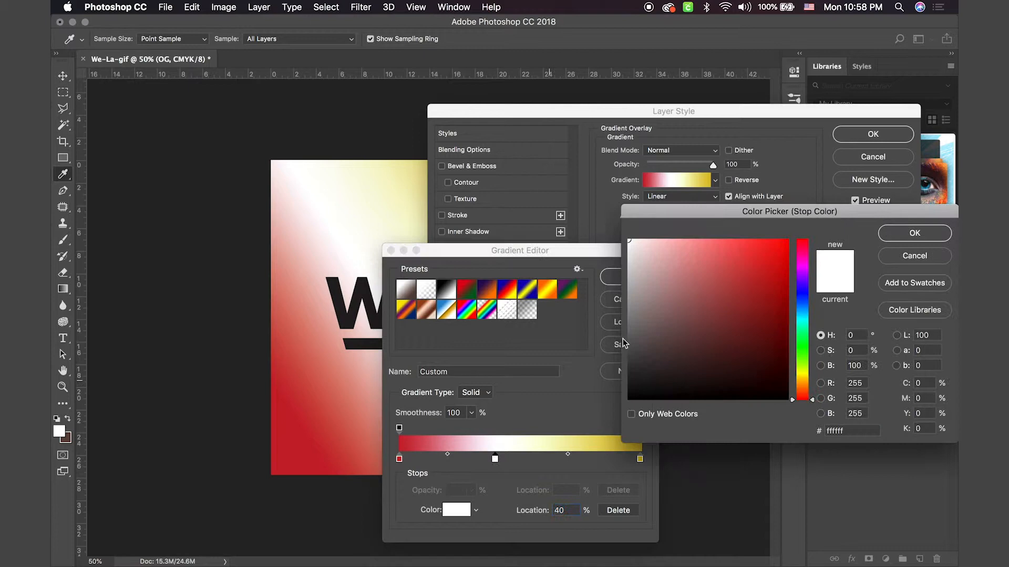
{"action": "left_click", "coordinate": [805, 315]}
{"action": "left_click", "coordinate": [807, 316]}
{"action": "left_click", "coordinate": [753, 293]}
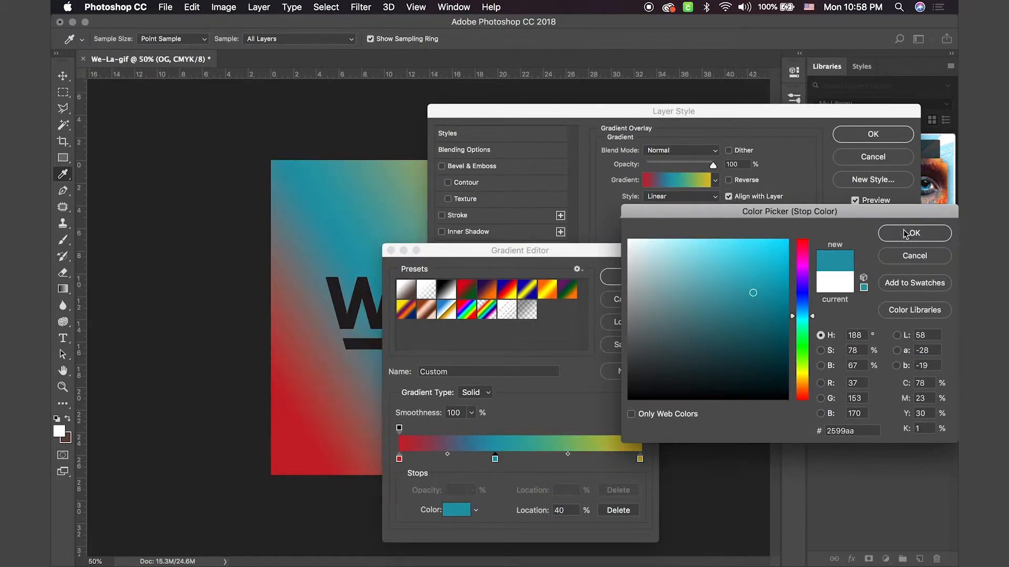
{"action": "left_click_drag", "start_coordinate": [773, 296], "coordinate": [775, 262]}
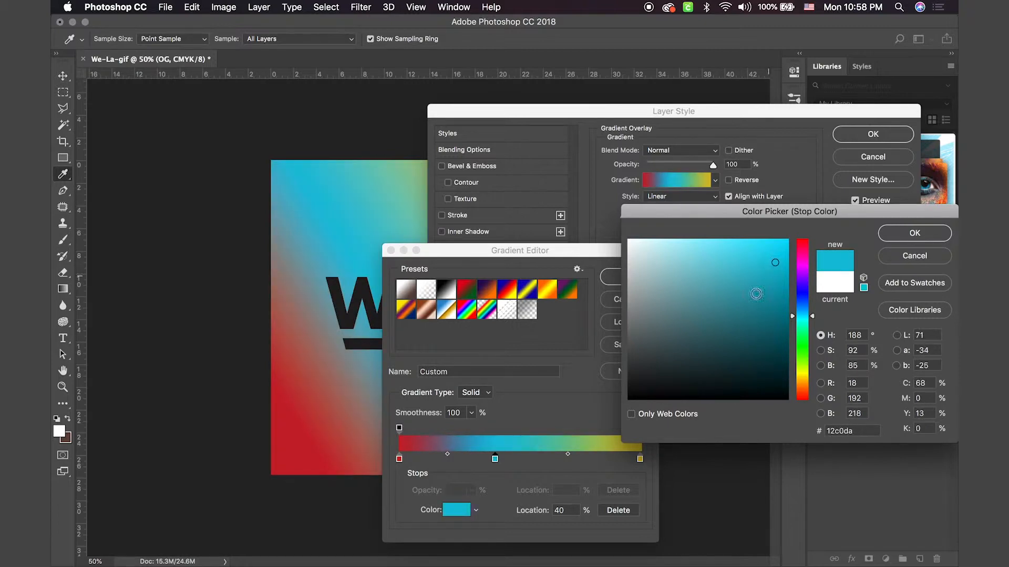
{"action": "left_click", "coordinate": [913, 234]}
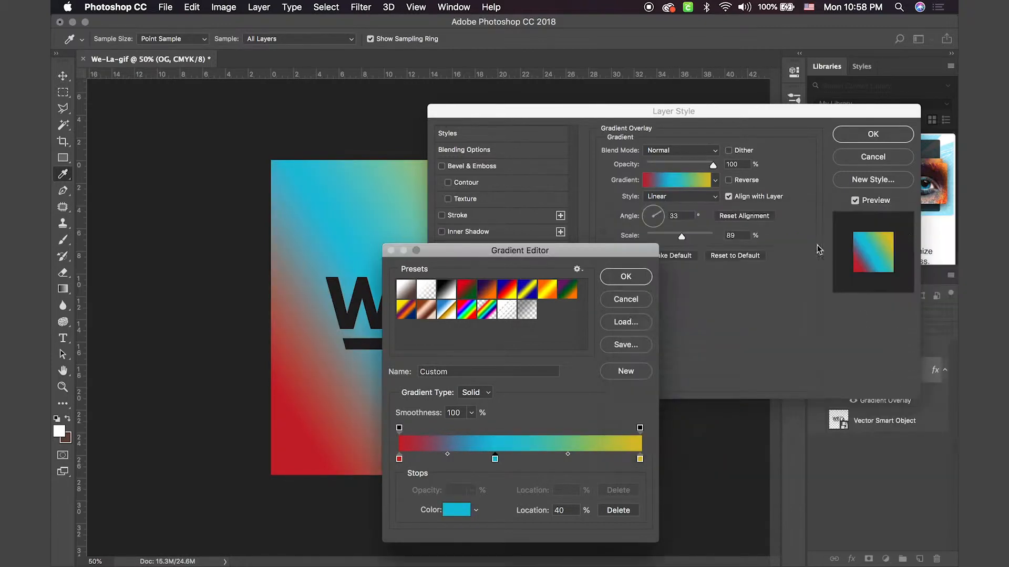
{"action": "left_click", "coordinate": [633, 277]}
{"action": "left_click", "coordinate": [866, 138]}
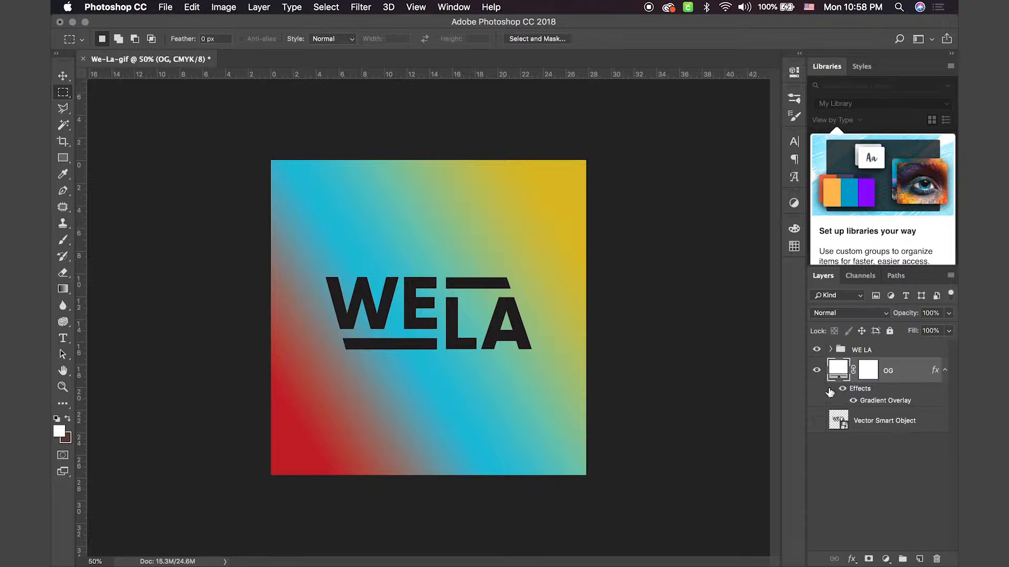
Step: Reverse the OG layer's gradient overlay, with a scale of 88% and an angle of 59°
{"action": "double_click", "coordinate": [869, 404]}
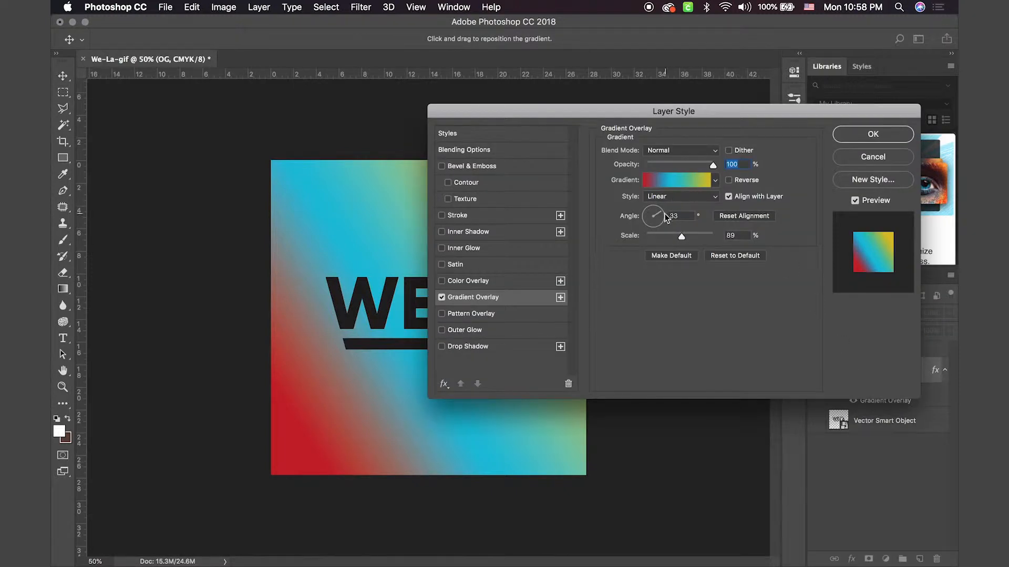
{"action": "left_click", "coordinate": [668, 236]}
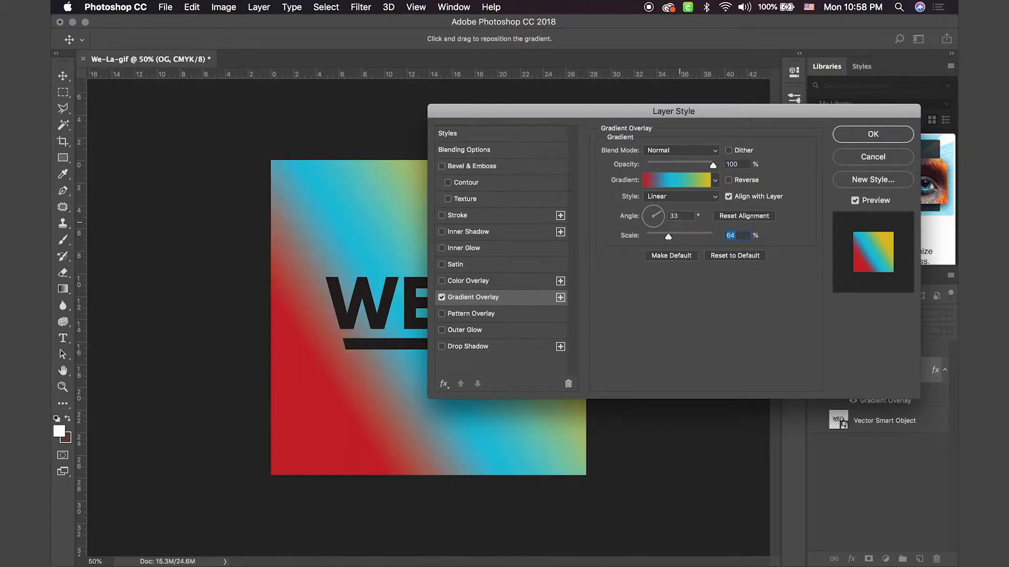
{"action": "left_click", "coordinate": [682, 236]}
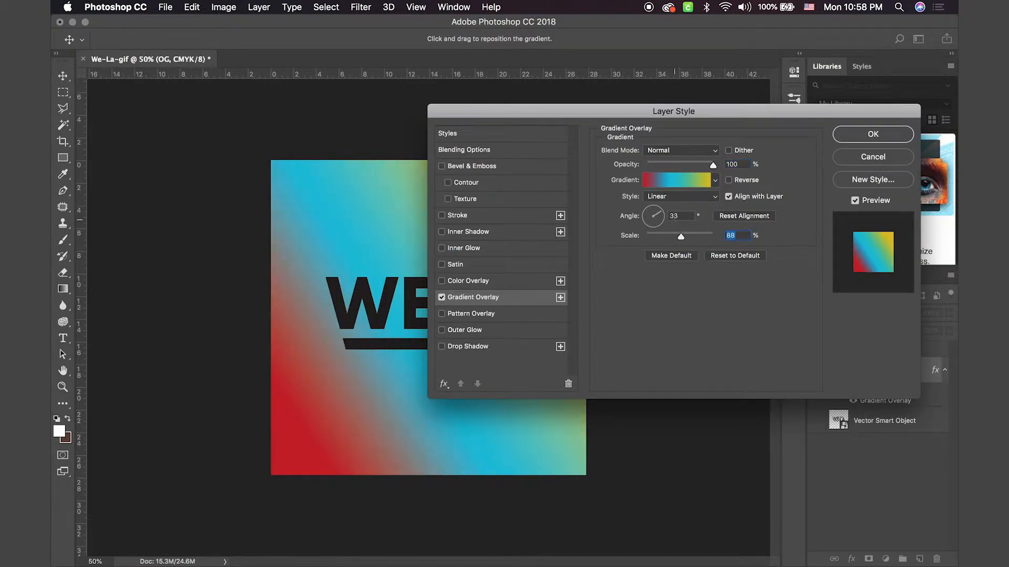
{"action": "mouse_move", "coordinate": [657, 217]}
{"action": "left_mouse_down"}
{"action": "mouse_move", "coordinate": [663, 226]}
{"action": "mouse_move", "coordinate": [675, 216]}
{"action": "mouse_move", "coordinate": [659, 219]}
{"action": "left_mouse_up"}
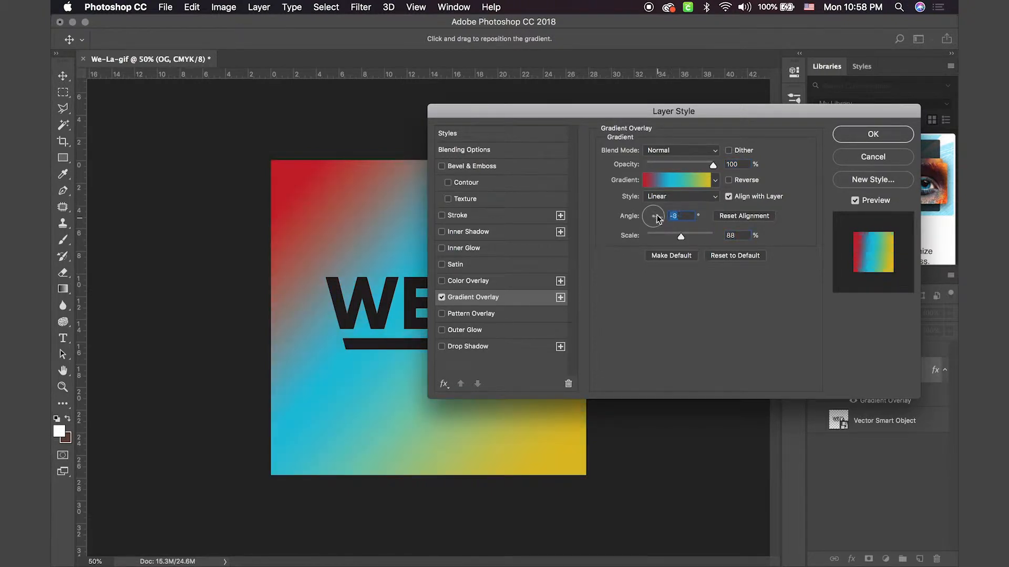
{"action": "left_click", "coordinate": [729, 181]}
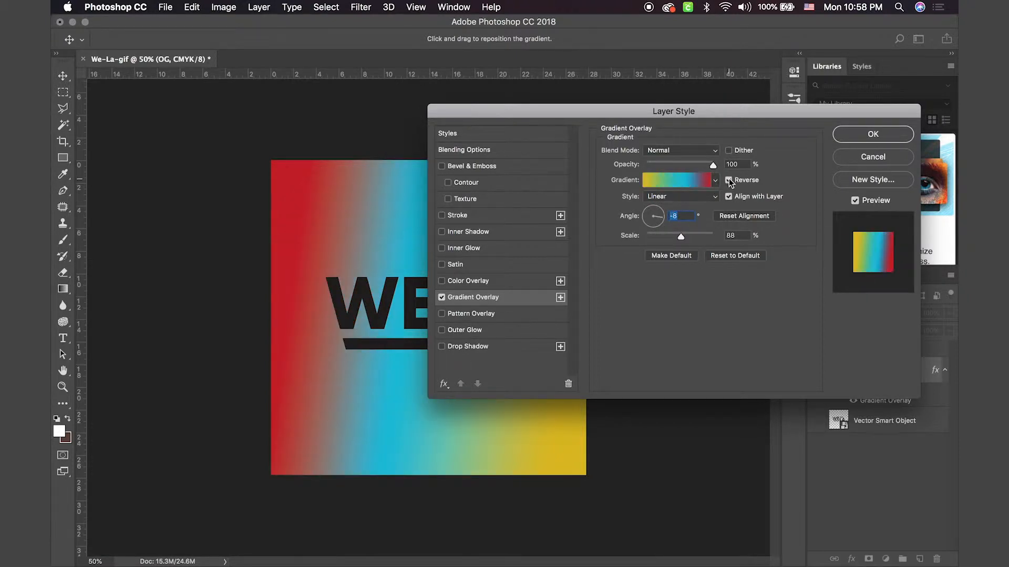
{"action": "left_click", "coordinate": [656, 214]}
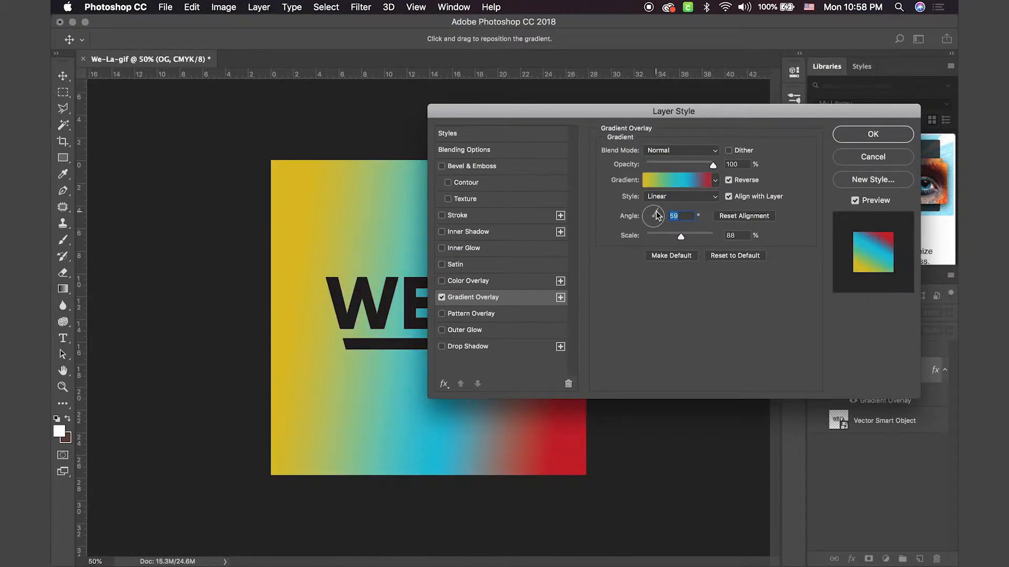
Step: Try the Radial, Angle, Reflected and Diamond styles on the gradient overlay, and return it to Linear
{"action": "left_click", "coordinate": [658, 197]}
{"action": "left_click", "coordinate": [661, 205]}
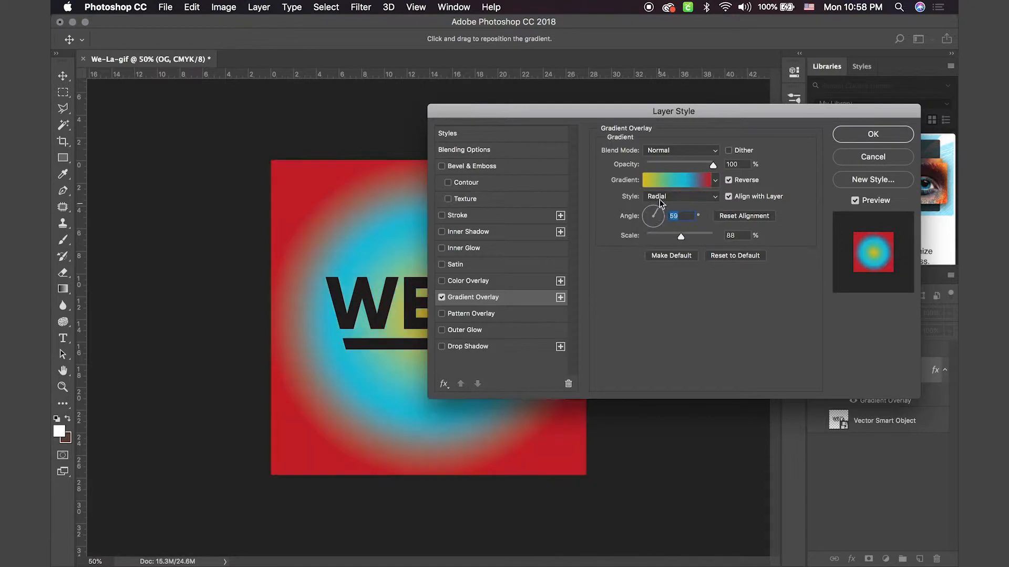
{"action": "left_click", "coordinate": [660, 197]}
{"action": "left_click", "coordinate": [661, 202]}
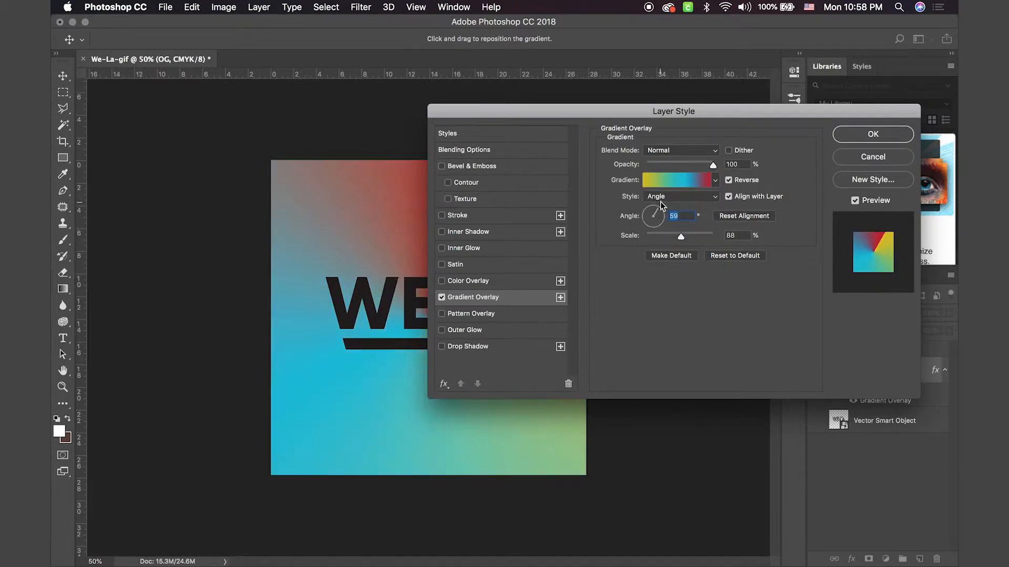
{"action": "left_click", "coordinate": [661, 200]}
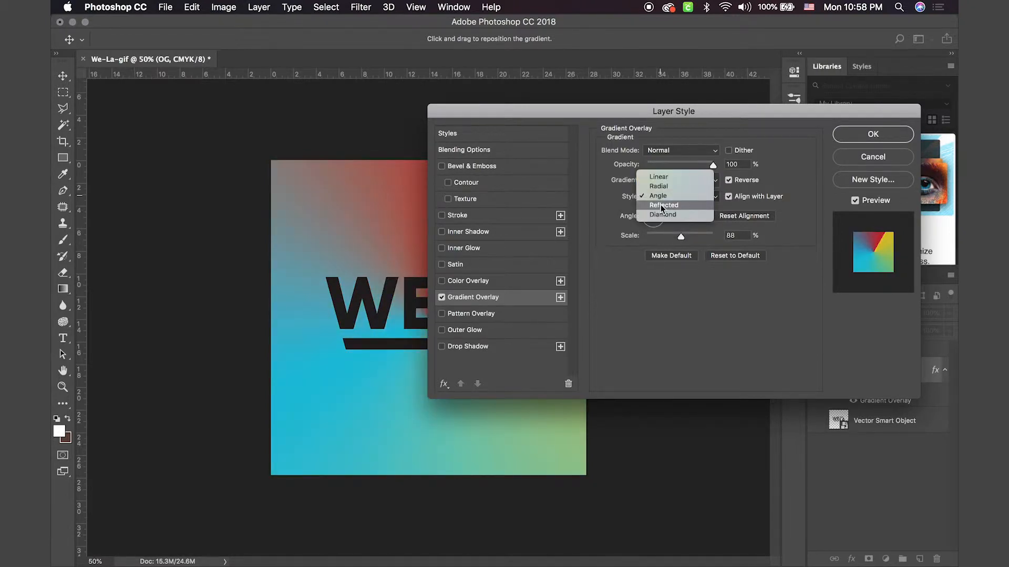
{"action": "left_click", "coordinate": [661, 205]}
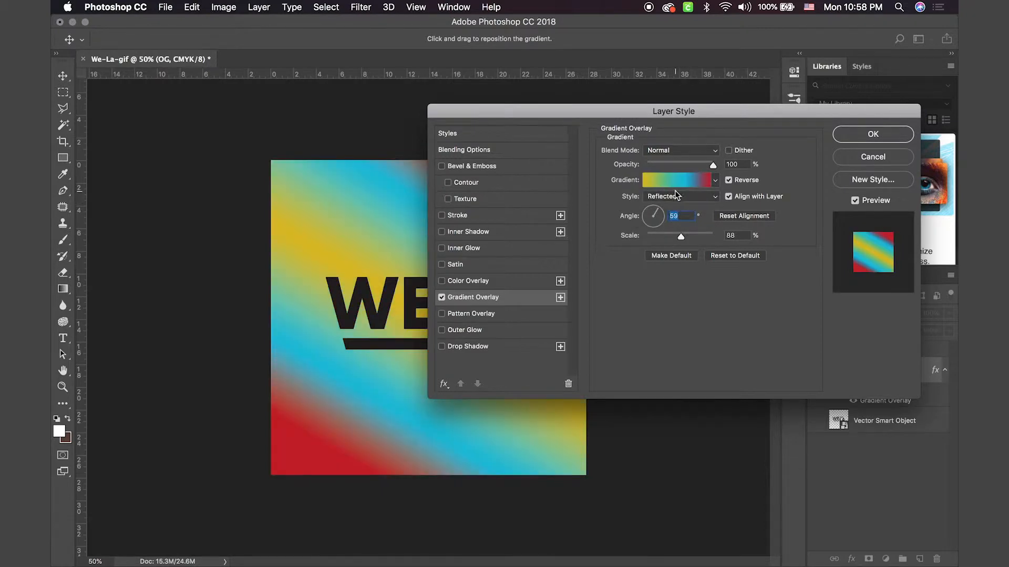
{"action": "left_click", "coordinate": [675, 196]}
{"action": "left_click", "coordinate": [665, 210]}
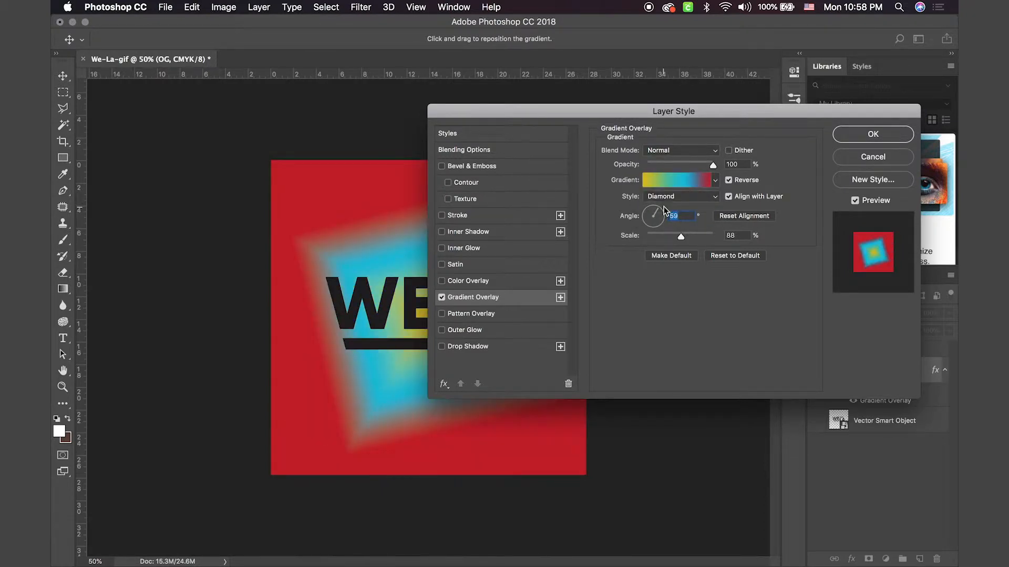
{"action": "left_click", "coordinate": [666, 198]}
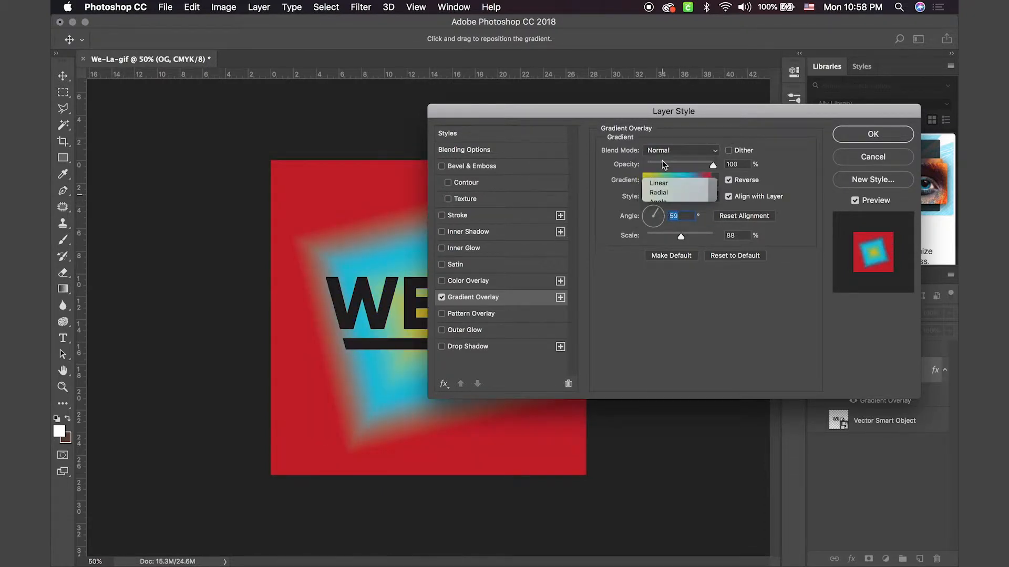
{"action": "left_click", "coordinate": [659, 183]}
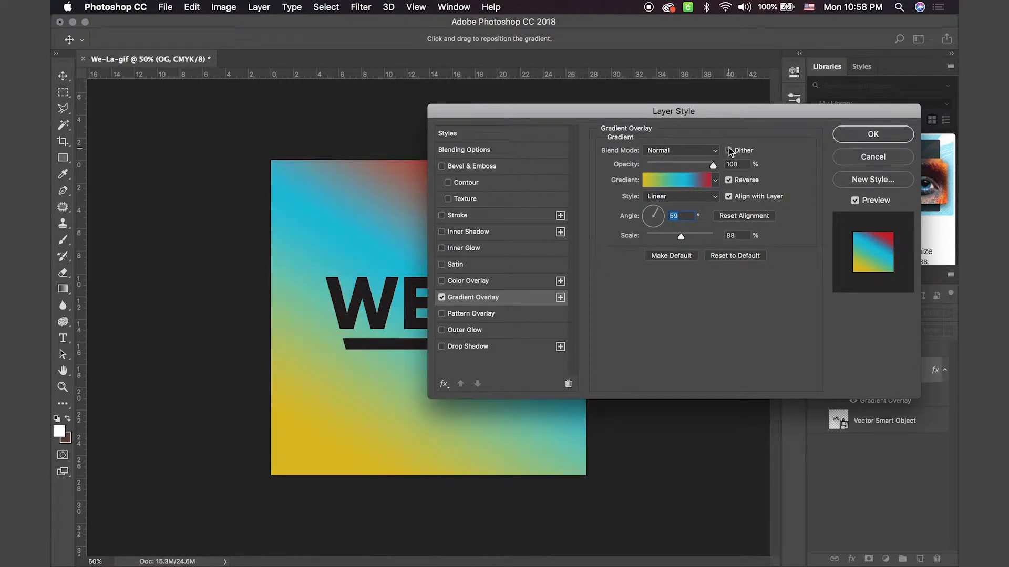
Step: Try the Multiply blend mode on the gradient overlay and switch it back to Normal
{"action": "left_click", "coordinate": [699, 151]}
{"action": "left_click", "coordinate": [666, 184]}
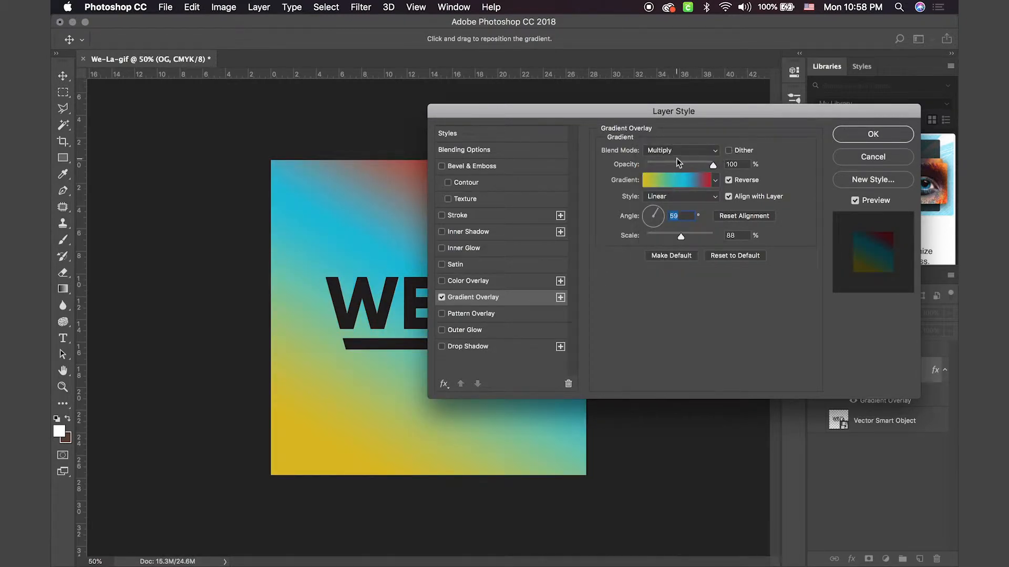
{"action": "left_click", "coordinate": [673, 150]}
{"action": "left_click", "coordinate": [668, 114]}
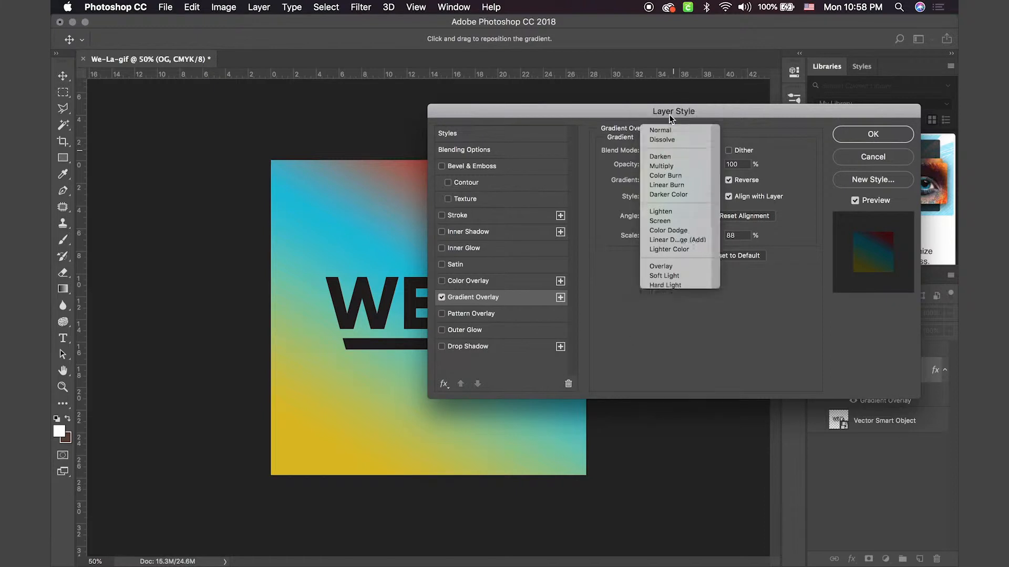
Step: Add a teal (129597) color stop at 73% to the overlay's gradient
{"action": "left_click", "coordinate": [679, 181]}
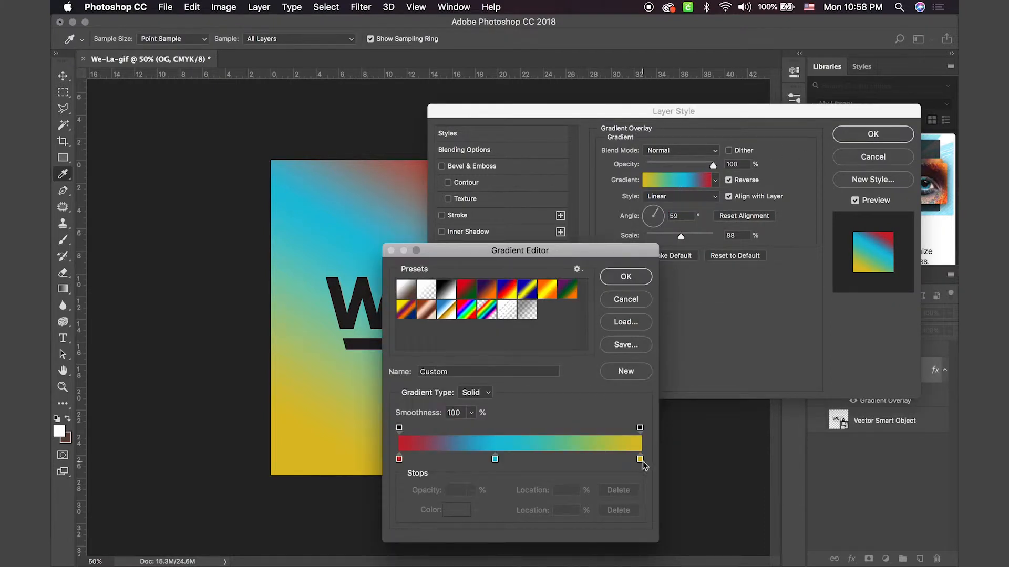
{"action": "left_click", "coordinate": [576, 457]}
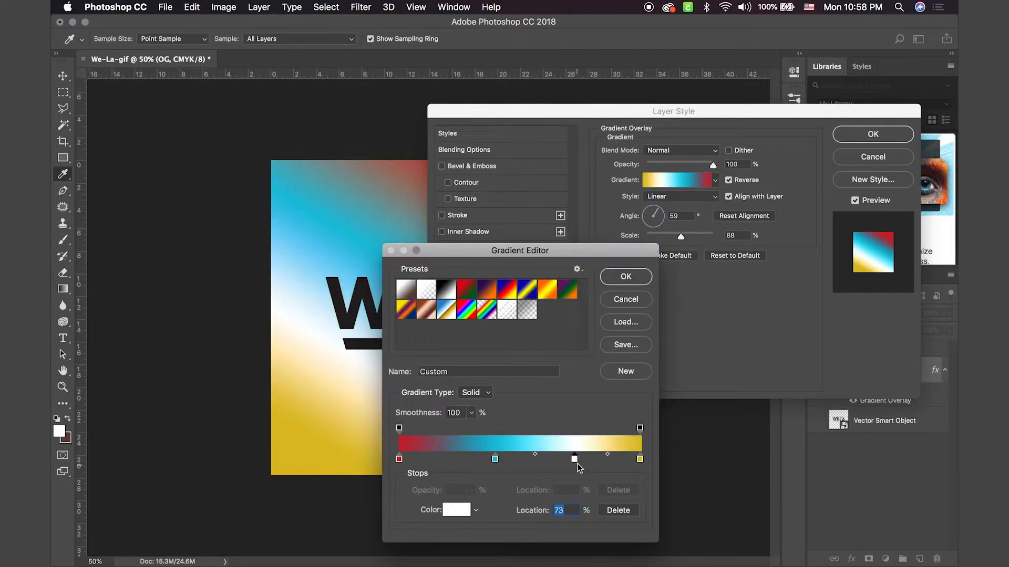
{"action": "double_click", "coordinate": [574, 459]}
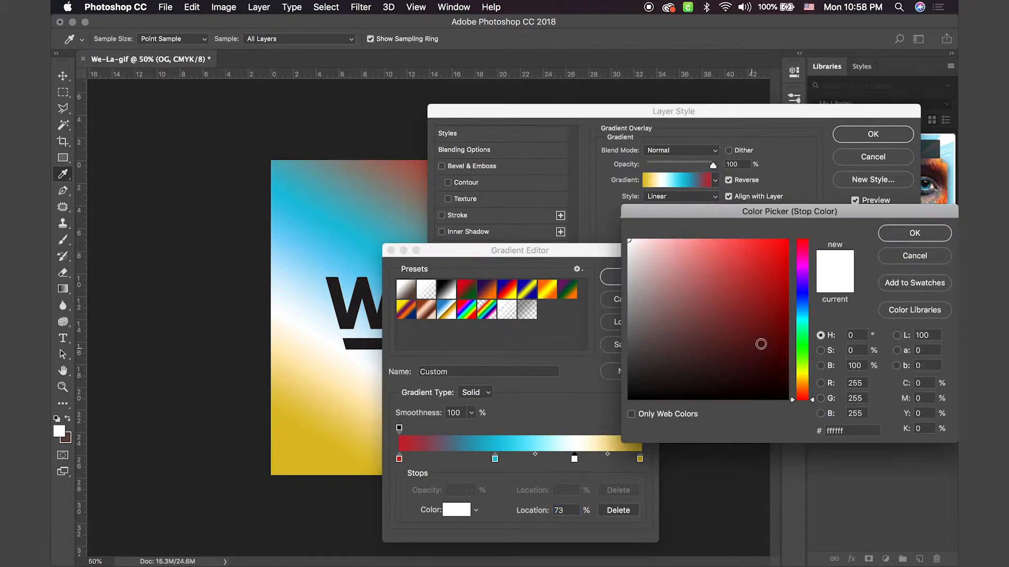
{"action": "left_click_drag", "start_coordinate": [810, 347], "coordinate": [807, 317]}
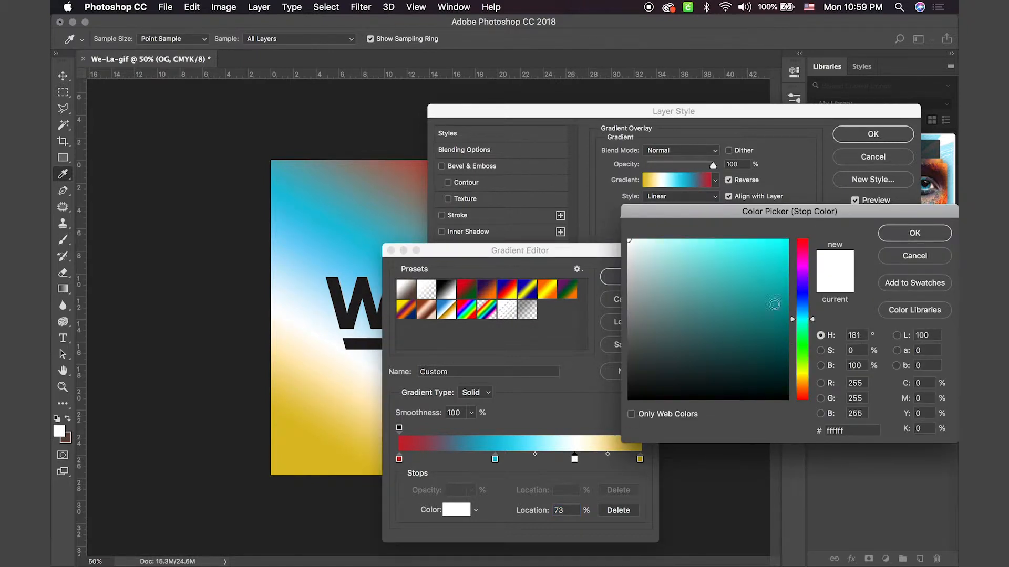
{"action": "left_click", "coordinate": [772, 305]}
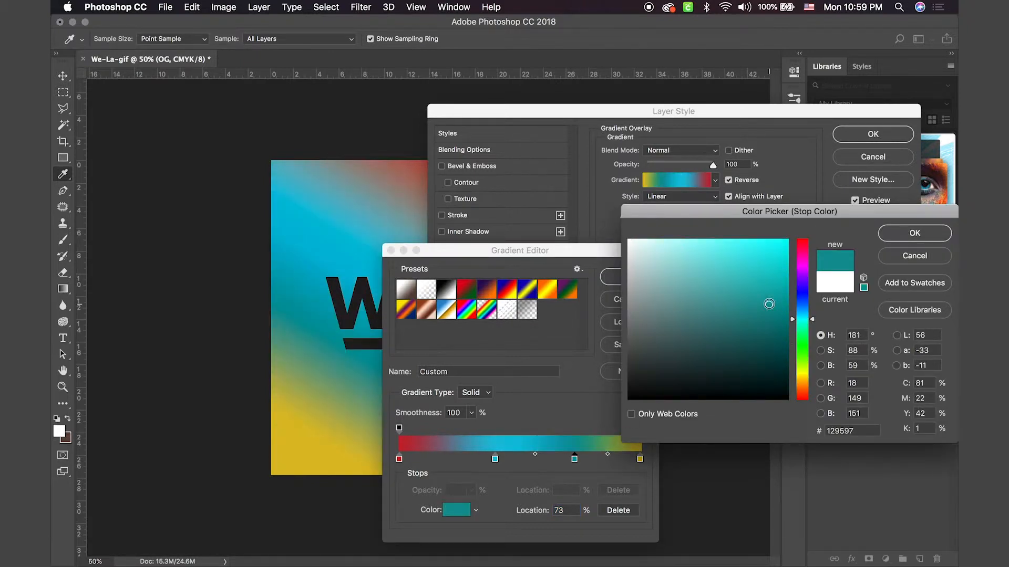
{"action": "left_click", "coordinate": [914, 233]}
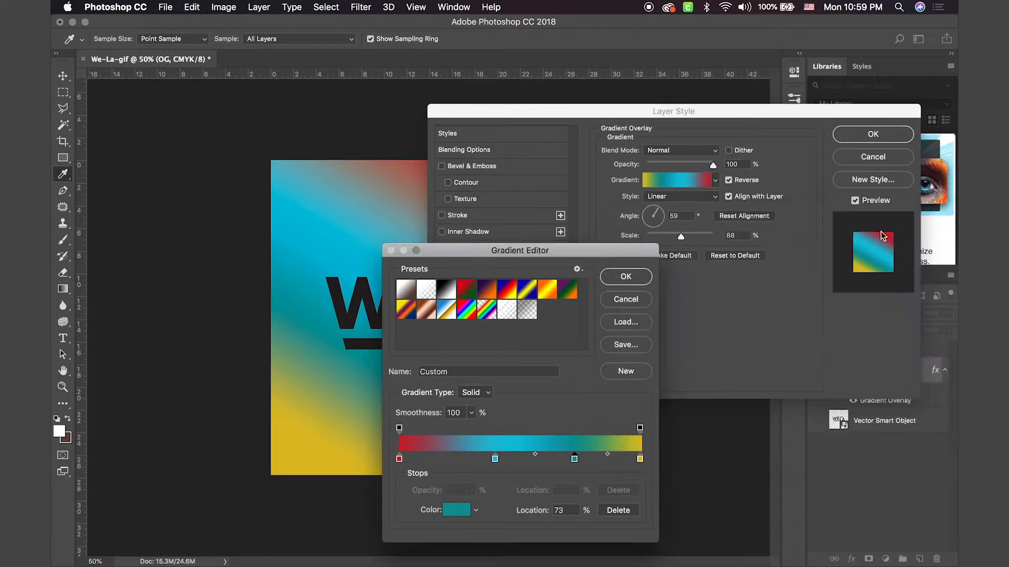
Step: Delete the cyan and teal color stops from the gradient and move the yellow stop to 91%
{"action": "left_click", "coordinate": [495, 459]}
{"action": "left_click", "coordinate": [611, 515]}
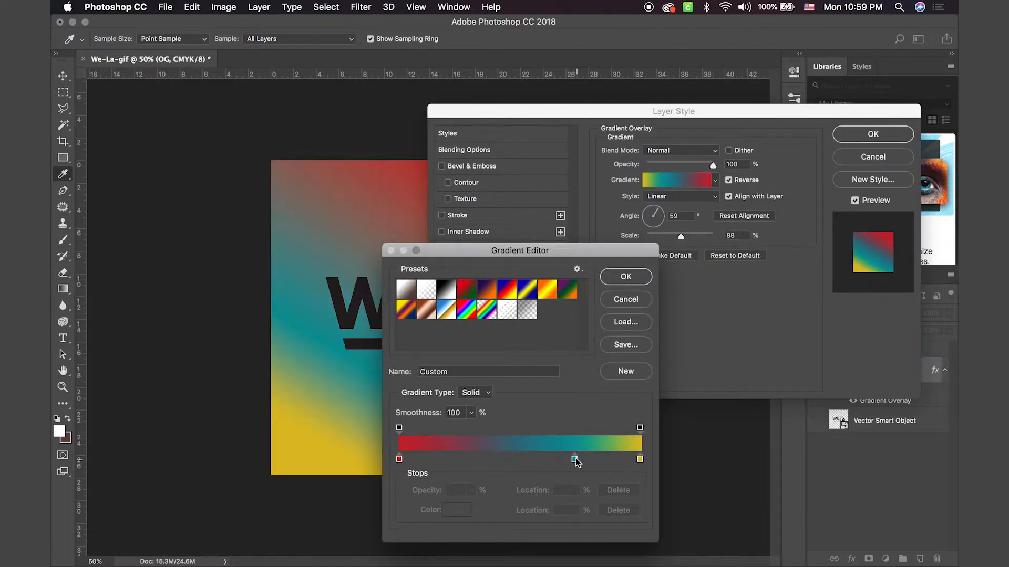
{"action": "left_click", "coordinate": [575, 459]}
{"action": "left_click", "coordinate": [618, 512]}
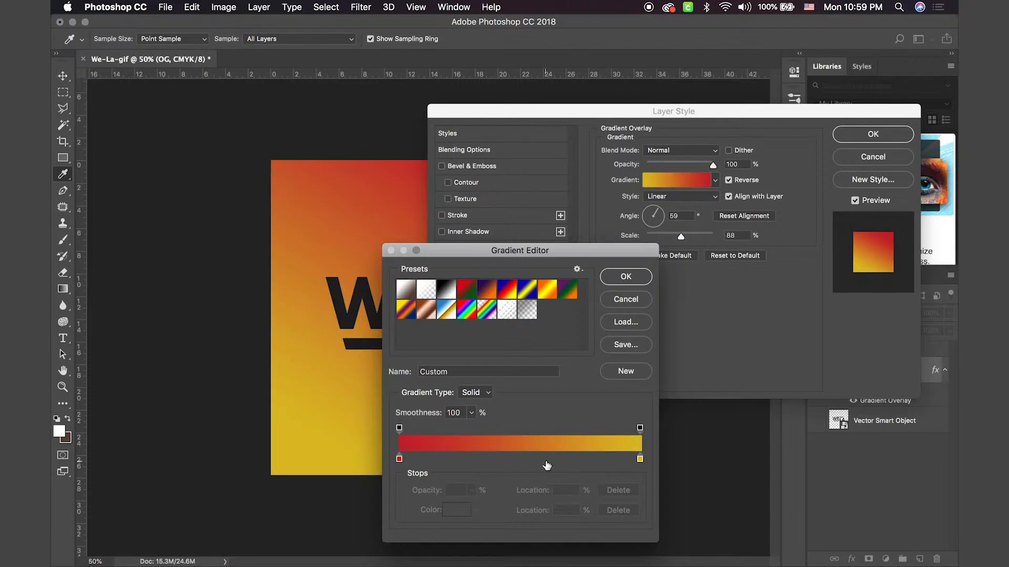
{"action": "left_click_drag", "start_coordinate": [640, 459], "coordinate": [619, 460]}
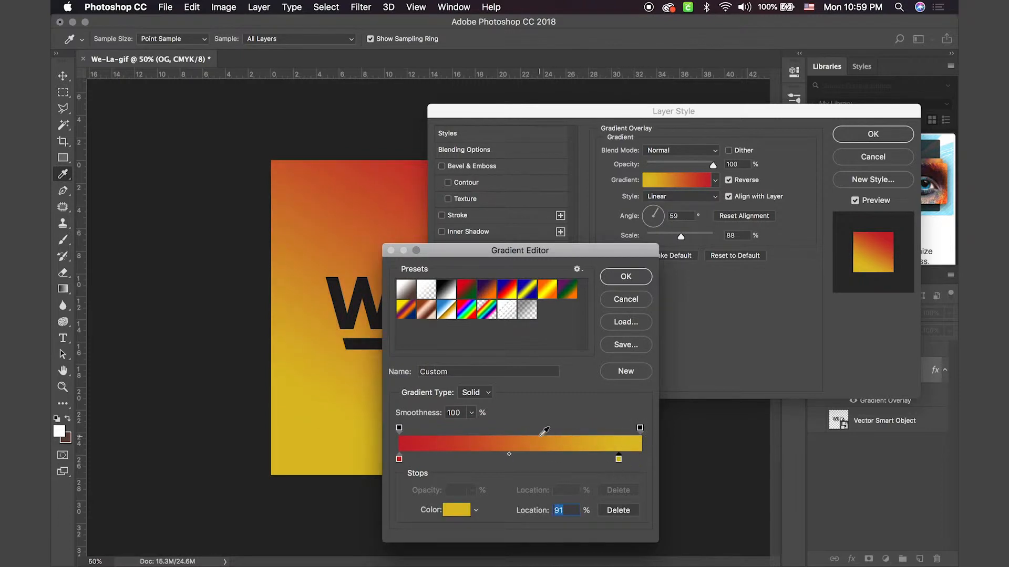
Step: Add a pale yellow (e0d470) color stop at 100% to the overlay's gradient
{"action": "left_click", "coordinate": [641, 459]}
{"action": "double_click", "coordinate": [641, 460]}
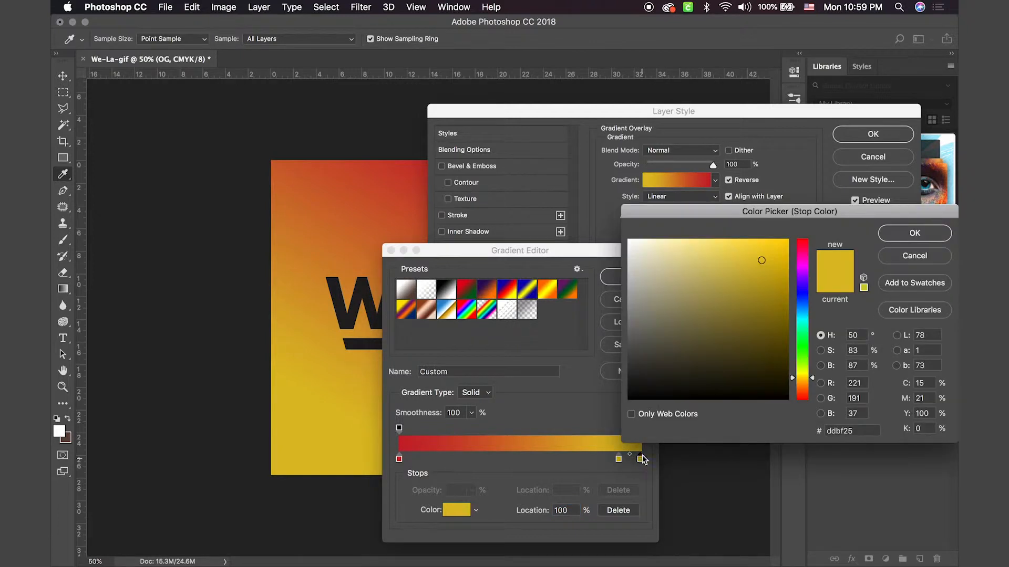
{"action": "mouse_move", "coordinate": [806, 264]}
{"action": "left_mouse_down"}
{"action": "mouse_move", "coordinate": [805, 249]}
{"action": "mouse_move", "coordinate": [667, 264]}
{"action": "left_mouse_up"}
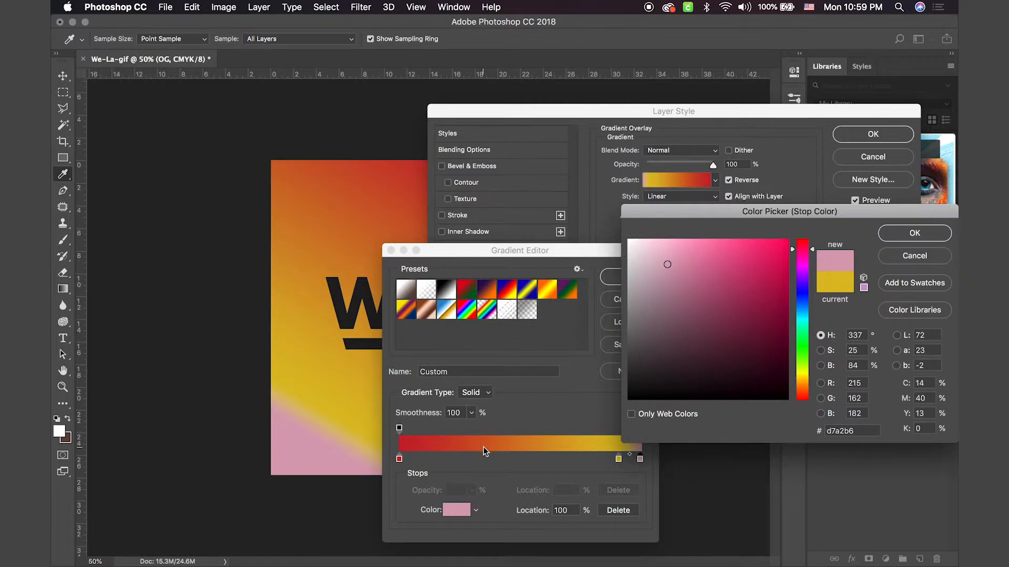
{"action": "left_click", "coordinate": [803, 376]}
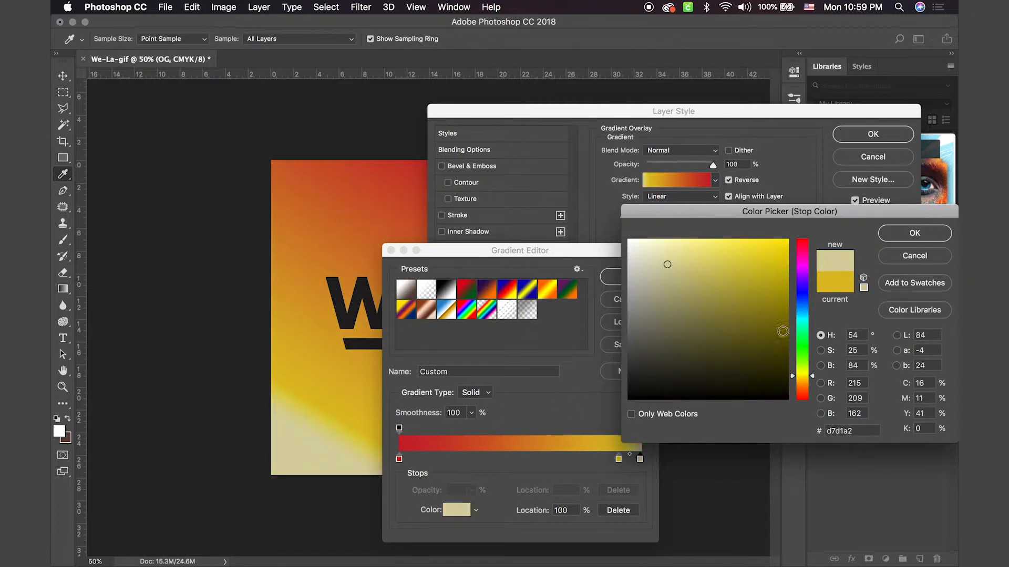
{"action": "mouse_move", "coordinate": [736, 267]}
{"action": "left_mouse_down"}
{"action": "mouse_move", "coordinate": [728, 283]}
{"action": "mouse_move", "coordinate": [708, 259]}
{"action": "left_mouse_up"}
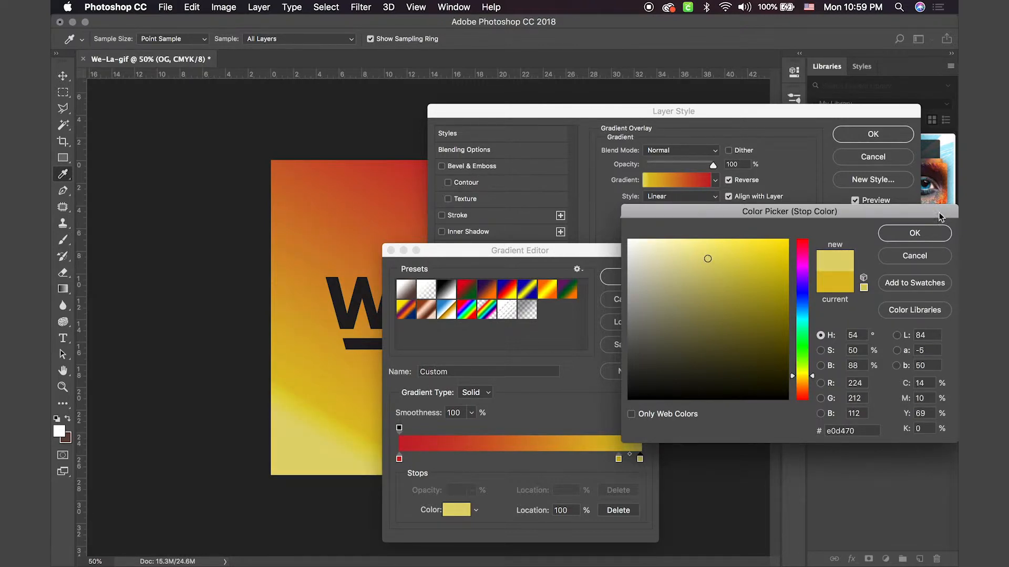
{"action": "left_click", "coordinate": [922, 234]}
Step: Move the golden yellow color stop to 66% and apply the gradient overlay to the OG layer
{"action": "left_click", "coordinate": [616, 459]}
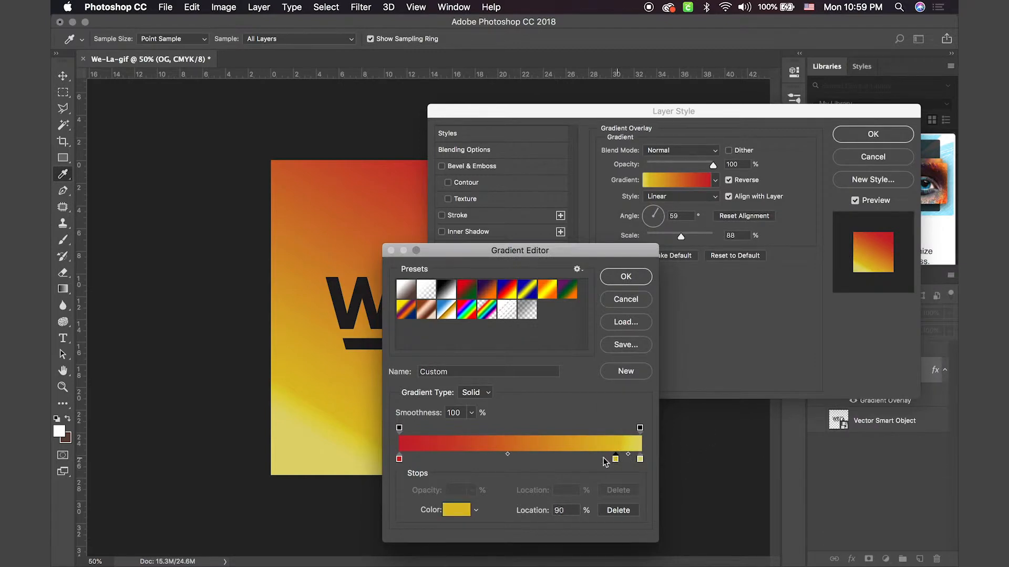
{"action": "left_click_drag", "start_coordinate": [604, 461], "coordinate": [547, 461]}
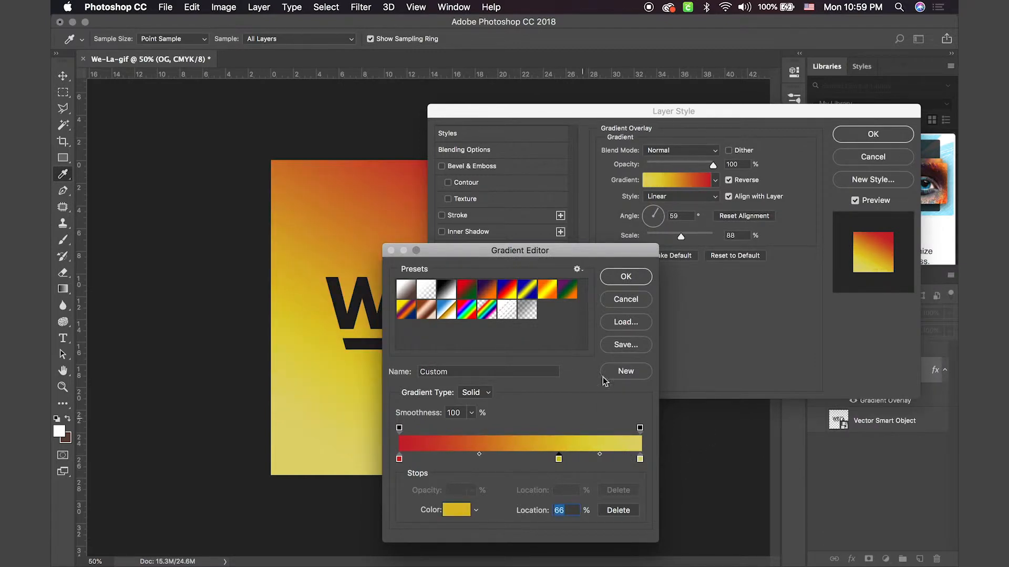
{"action": "left_click", "coordinate": [628, 277]}
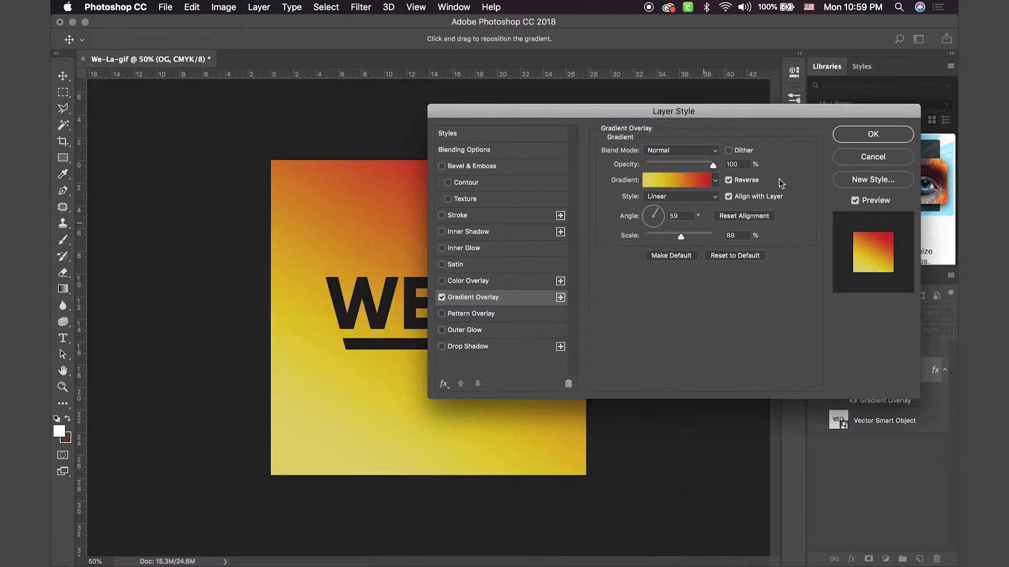
{"action": "left_click", "coordinate": [894, 133]}
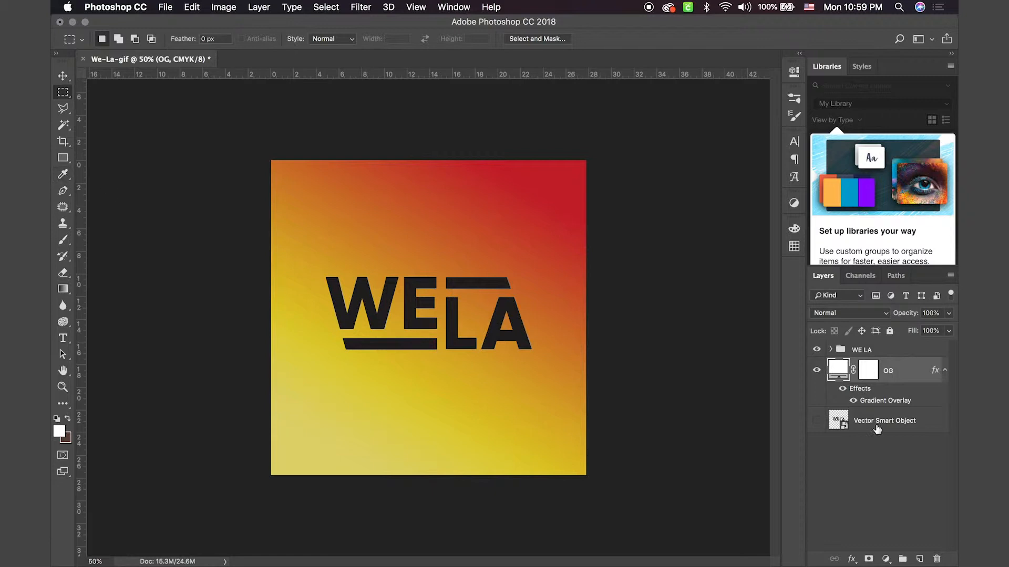
Step: Duplicate the OG layer with its gradient overlay and hide the original OG layer
{"action": "right_click", "coordinate": [896, 369]}
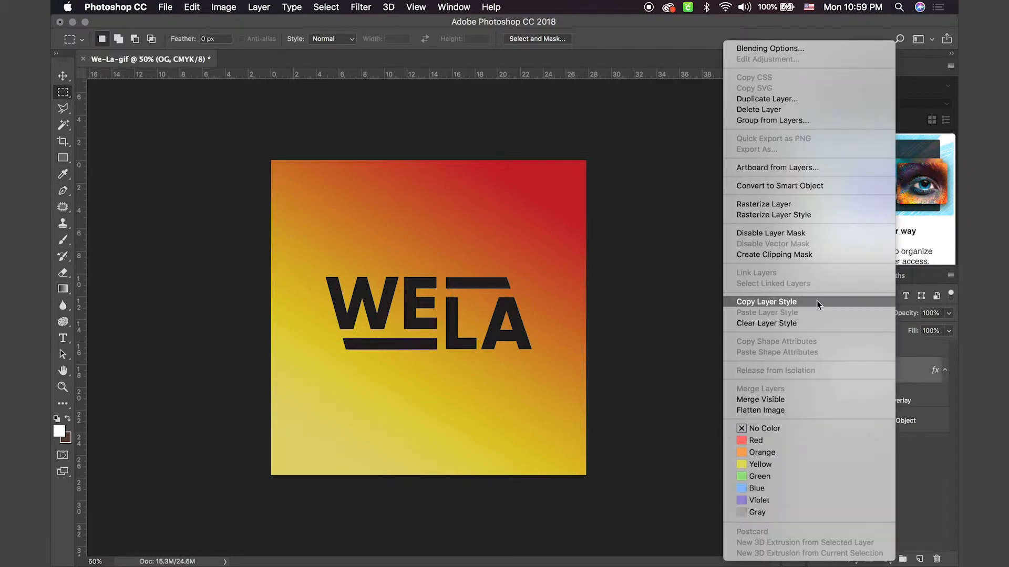
{"action": "left_click", "coordinate": [912, 365]}
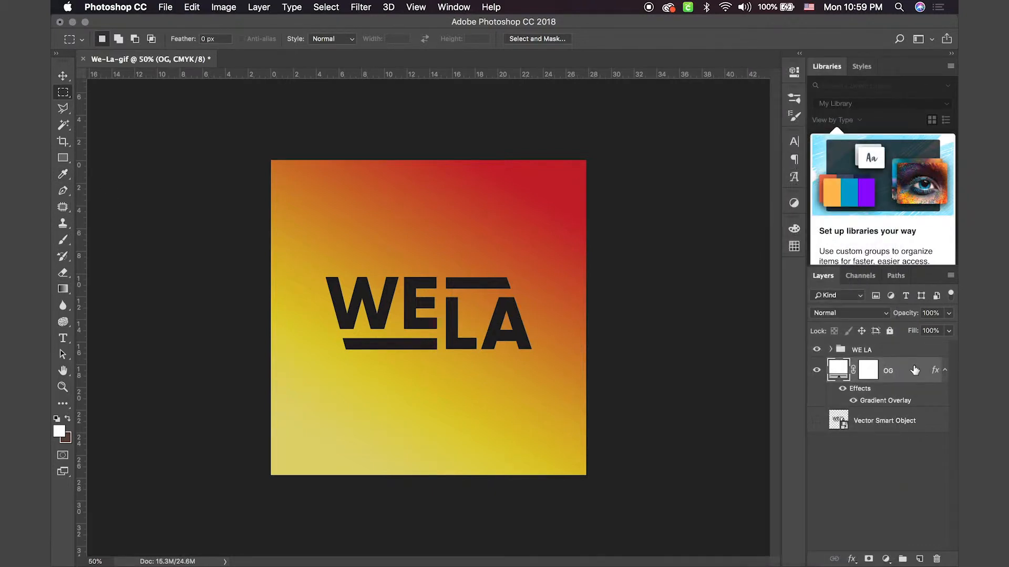
{"action": "key", "text": "super+j"}
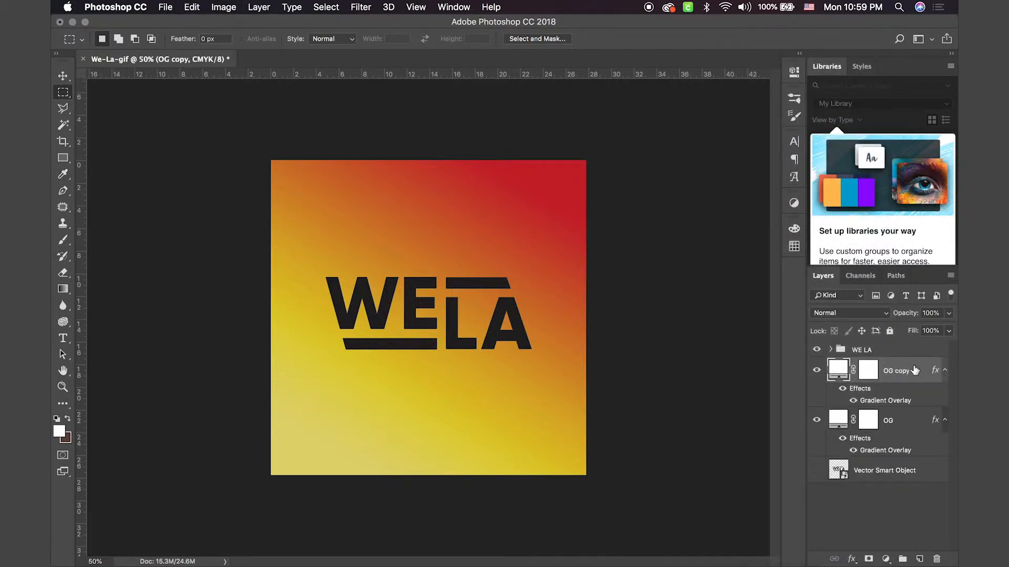
{"action": "left_click", "coordinate": [816, 421]}
Step: Convert the OG copy layer to a smart object in Liquify and warp its gradient around the logo with Forward Warp
{"action": "left_click", "coordinate": [361, 7]}
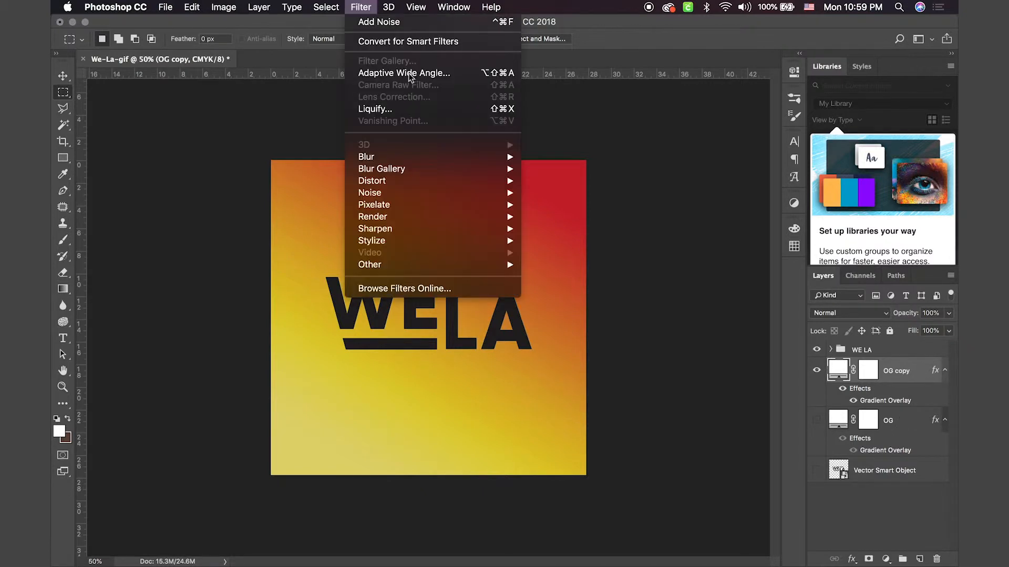
{"action": "left_click", "coordinate": [371, 111]}
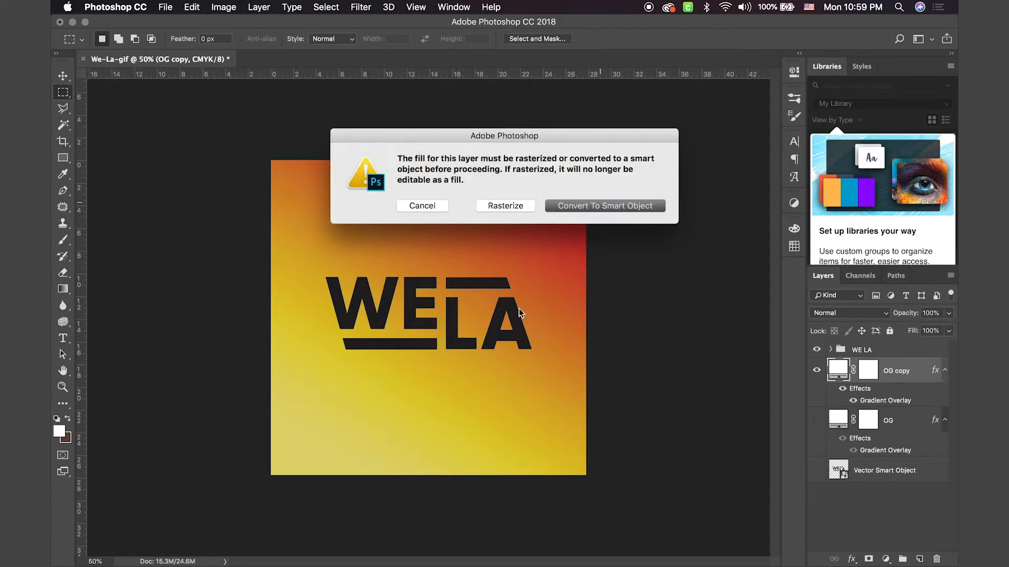
{"action": "key", "text": "Return"}
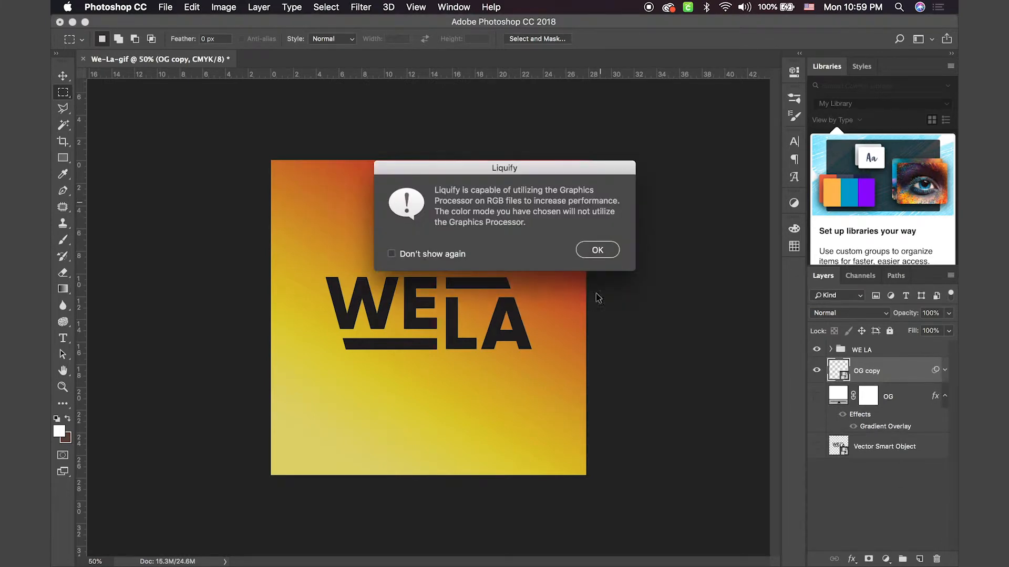
{"action": "left_click", "coordinate": [597, 251]}
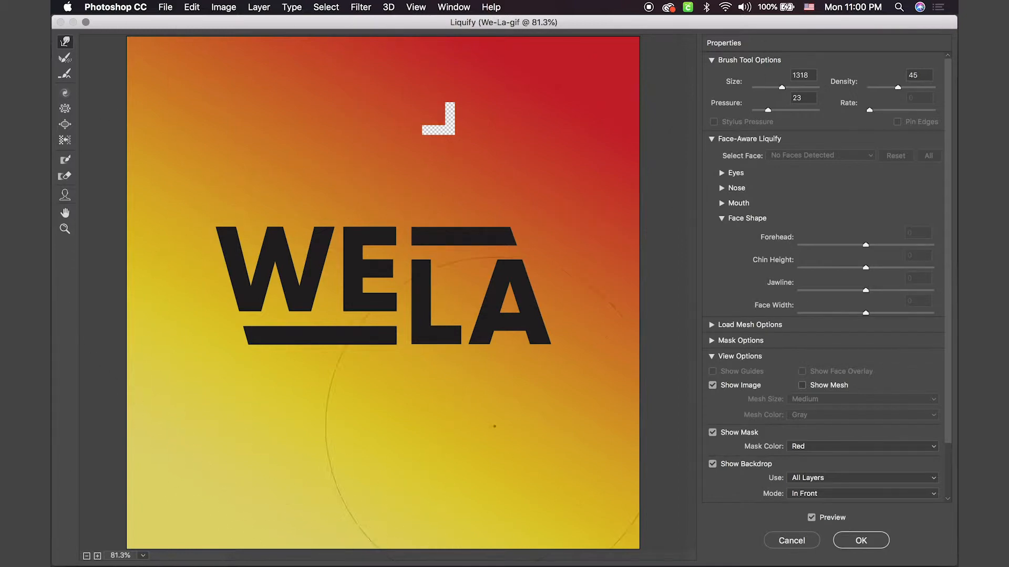
{"action": "left_click", "coordinate": [864, 541]}
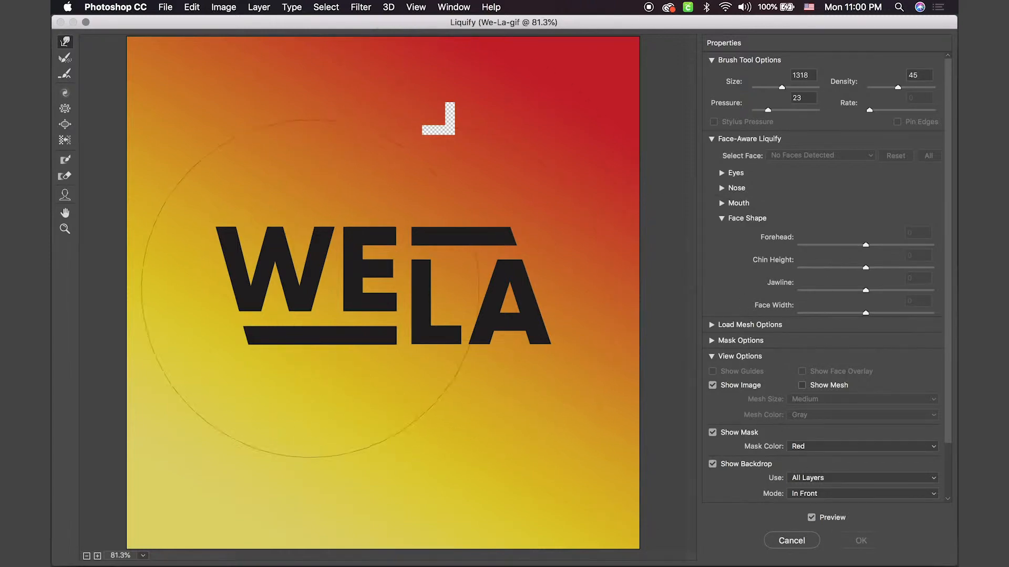
{"action": "left_click_drag", "start_coordinate": [319, 345], "coordinate": [319, 345]}
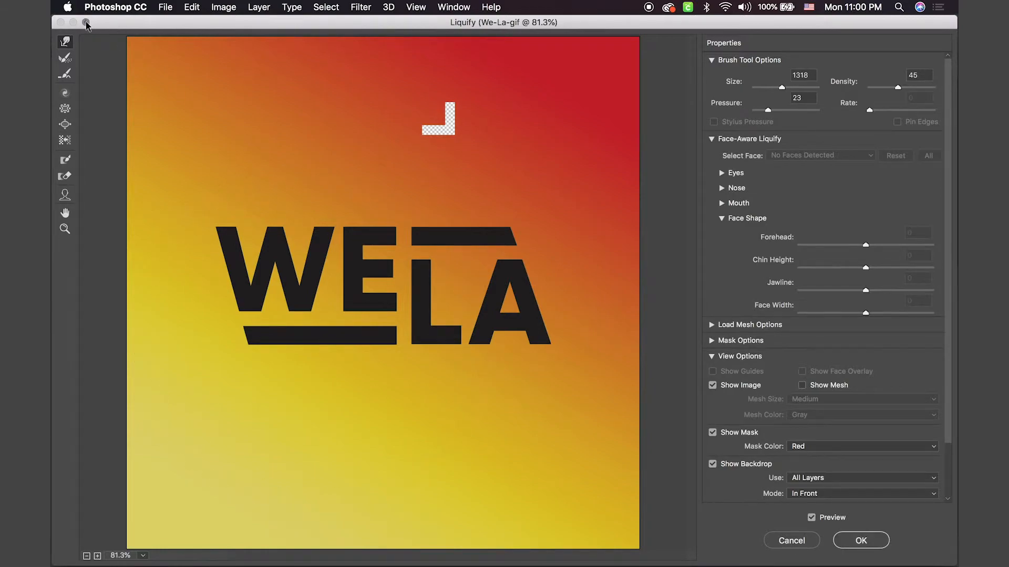
{"action": "key", "text": "ctrl+Up"}
{"action": "left_click", "coordinate": [600, 359]}
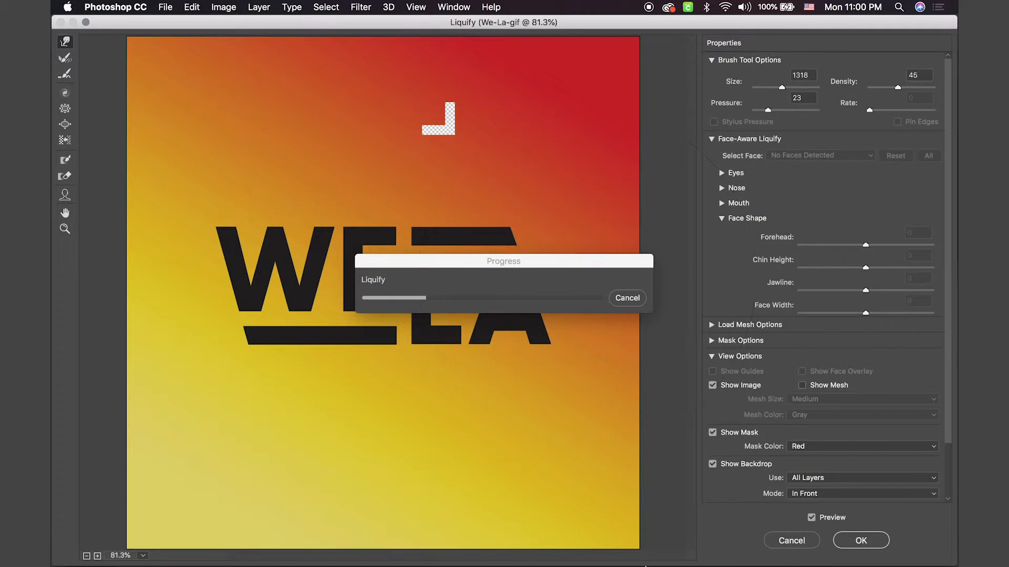
{"action": "mouse_move", "coordinate": [561, 554]}
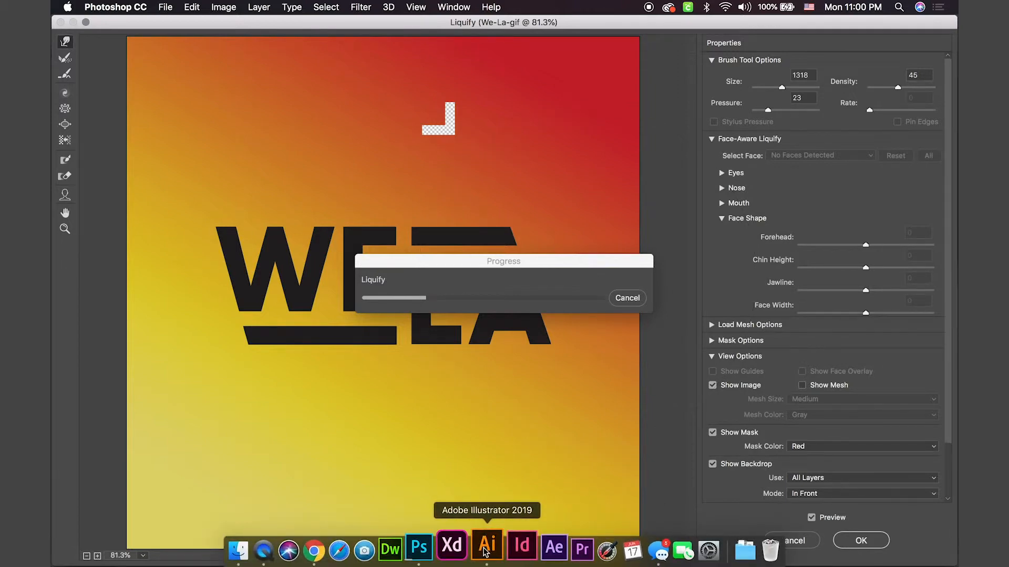
{"action": "right_click", "coordinate": [484, 552]}
{"action": "left_click", "coordinate": [506, 505]}
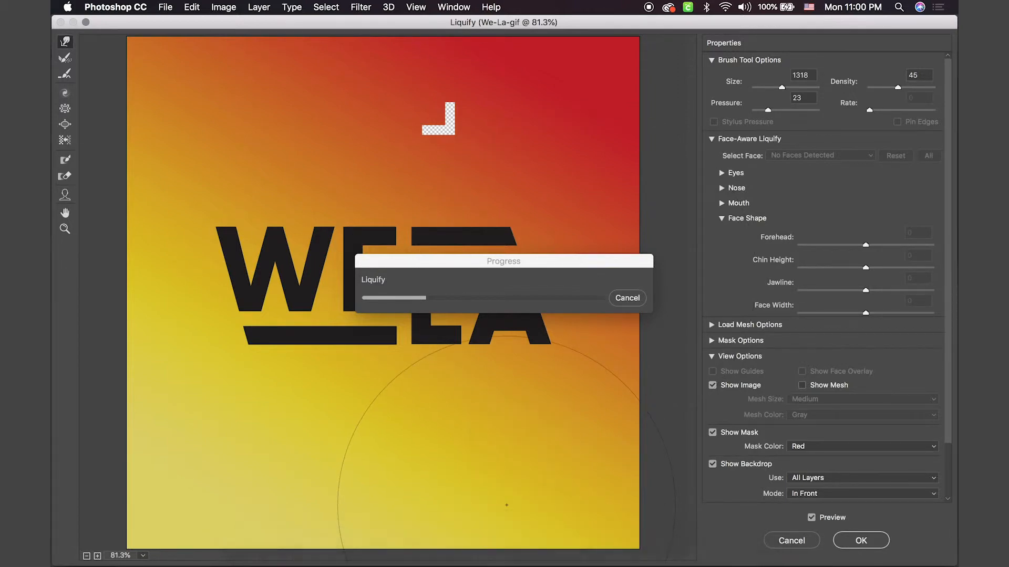
{"action": "left_click", "coordinate": [613, 321]}
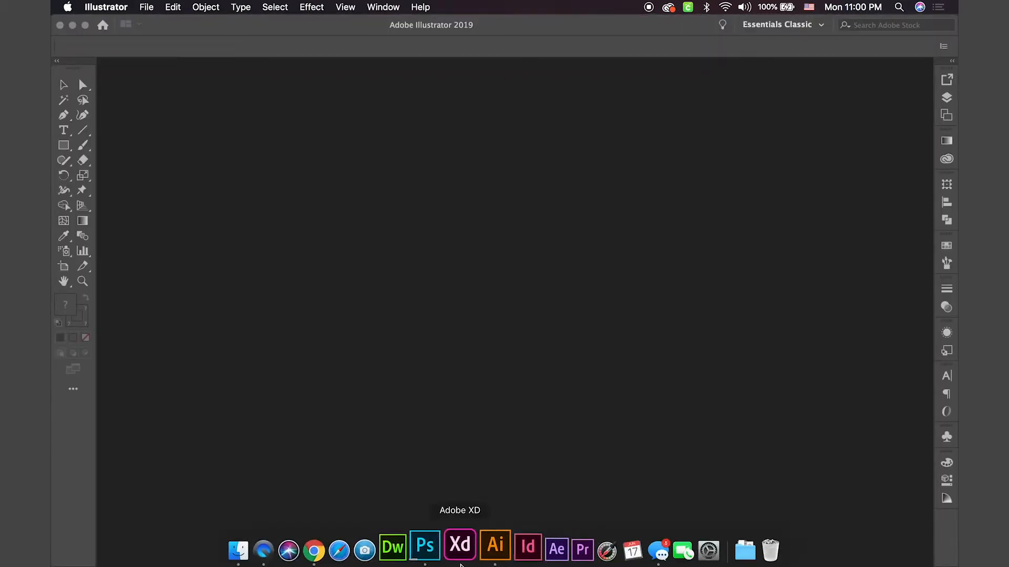
{"action": "left_click", "coordinate": [437, 549]}
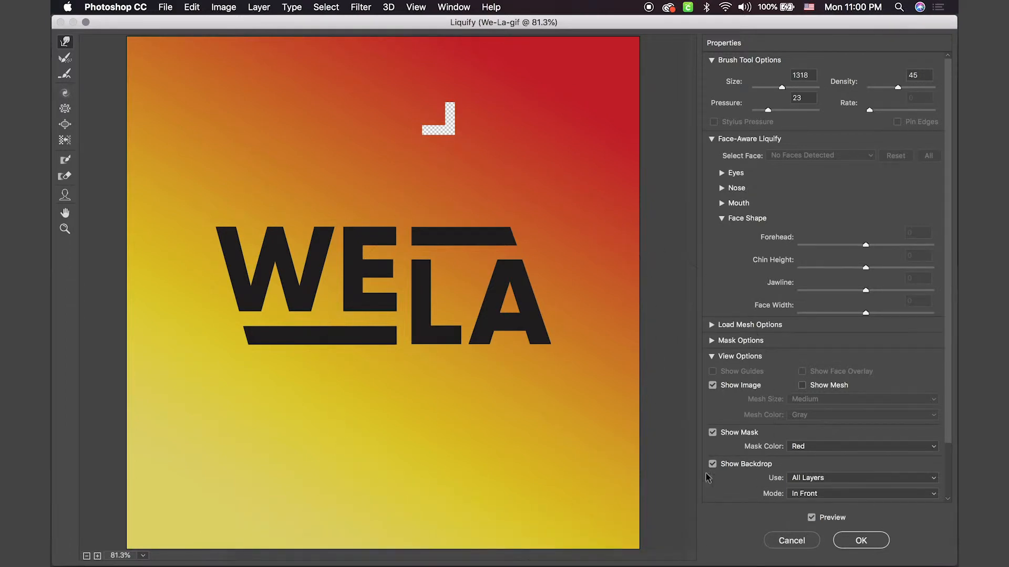
Step: Apply the Liquify filter, compare the OG copy with the original by toggling visibility, and leave both layers and the smart filter shown
{"action": "left_click", "coordinate": [854, 537]}
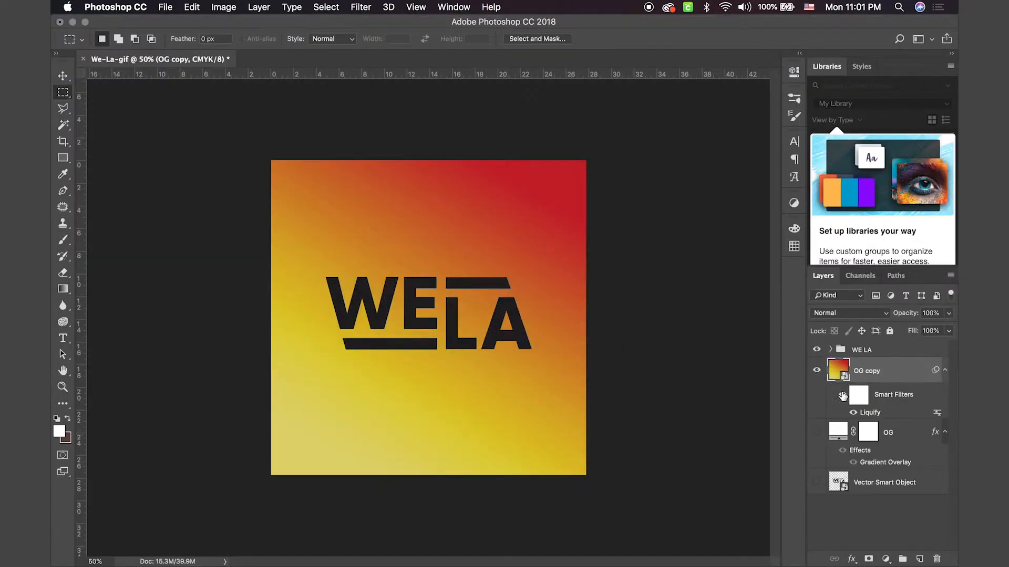
{"action": "left_click", "coordinate": [841, 396]}
{"action": "left_click", "coordinate": [817, 372]}
{"action": "left_click", "coordinate": [817, 371]}
{"action": "left_click", "coordinate": [817, 372]}
{"action": "left_click", "coordinate": [816, 432]}
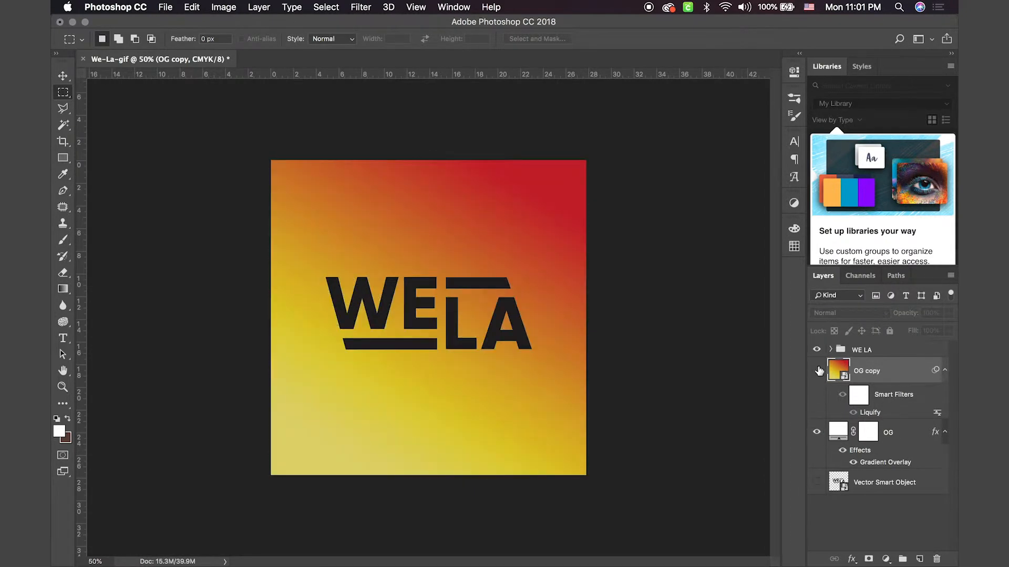
{"action": "left_click", "coordinate": [817, 370]}
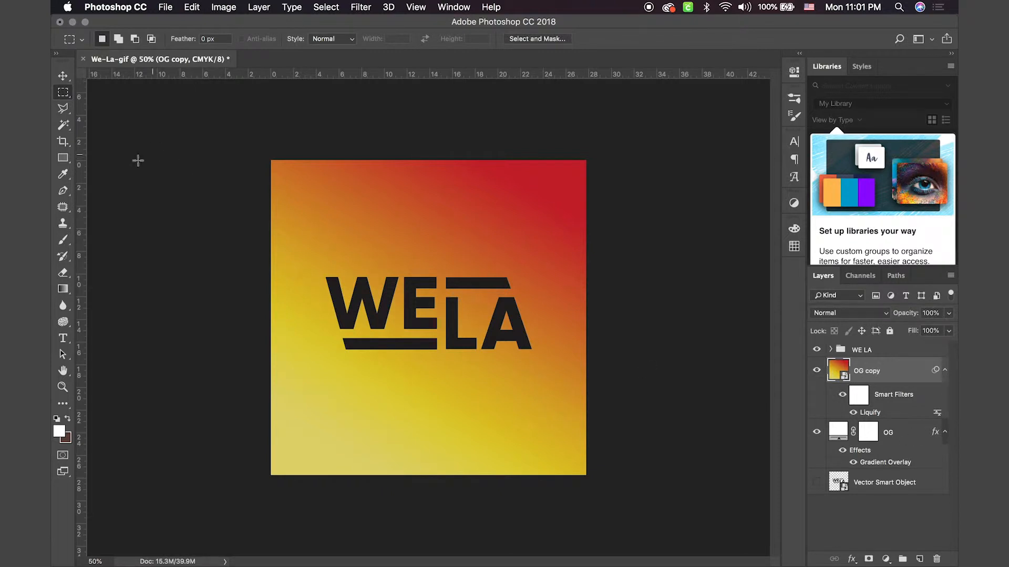
{"action": "left_click", "coordinate": [61, 209]}
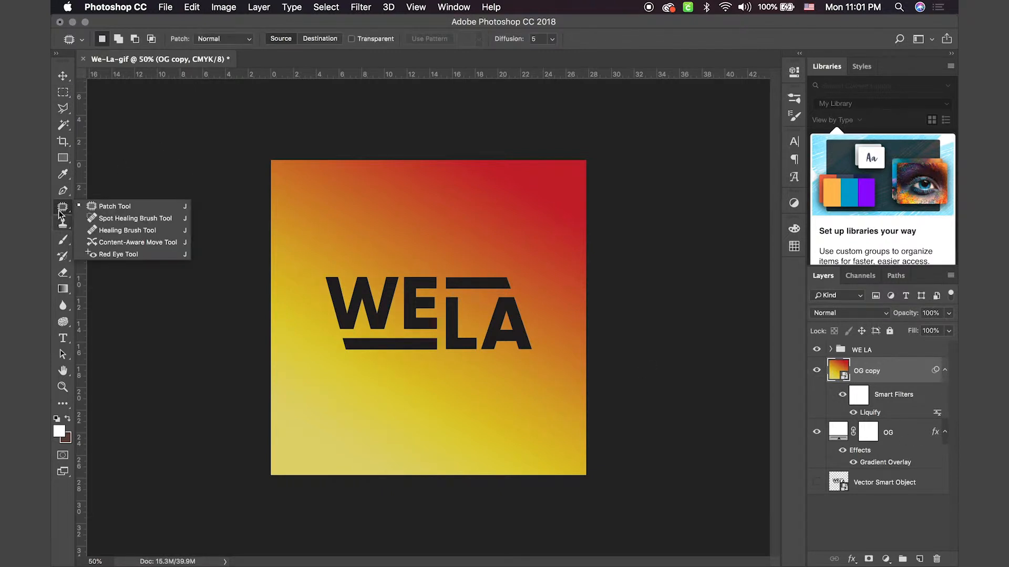
{"action": "left_click", "coordinate": [63, 203]}
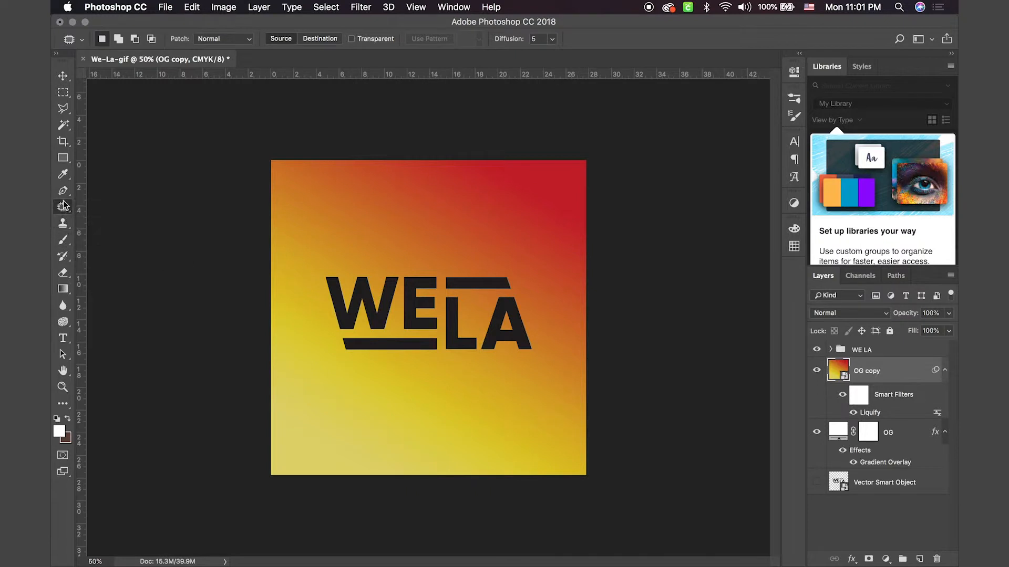
{"action": "left_click", "coordinate": [62, 320]}
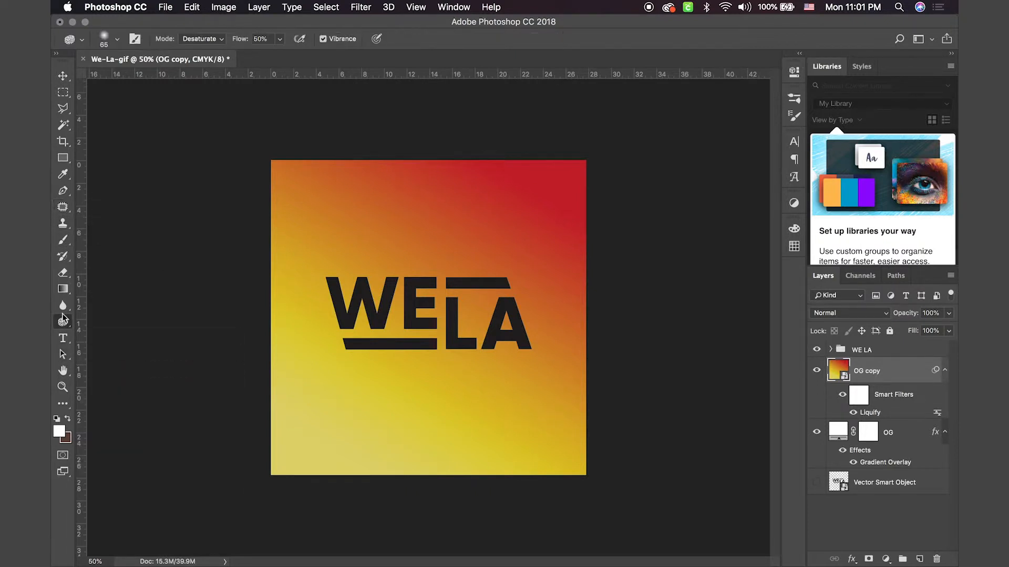
{"action": "left_click", "coordinate": [63, 387]}
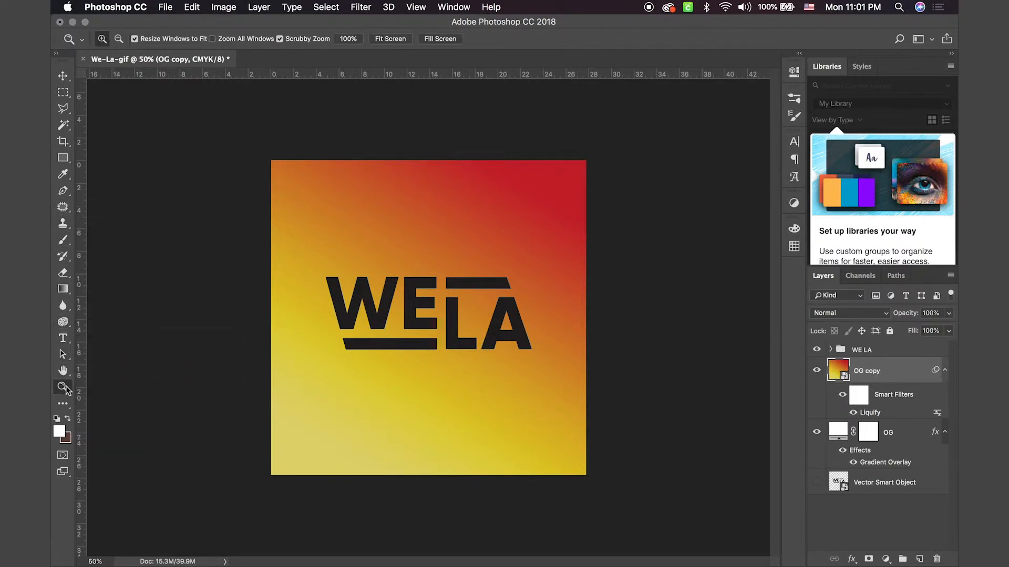
{"action": "left_click", "coordinate": [63, 371]}
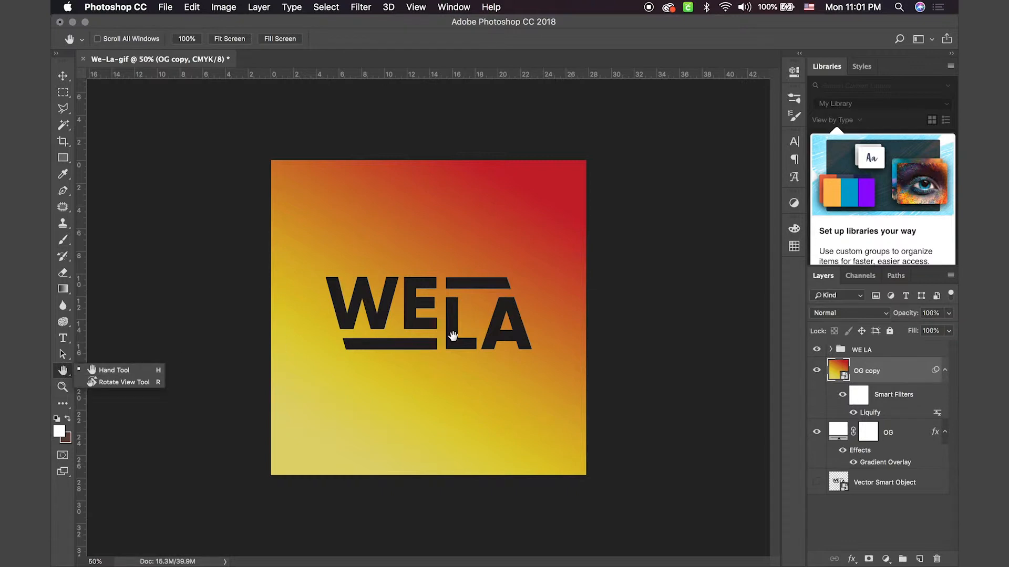
{"action": "left_click", "coordinate": [64, 79]}
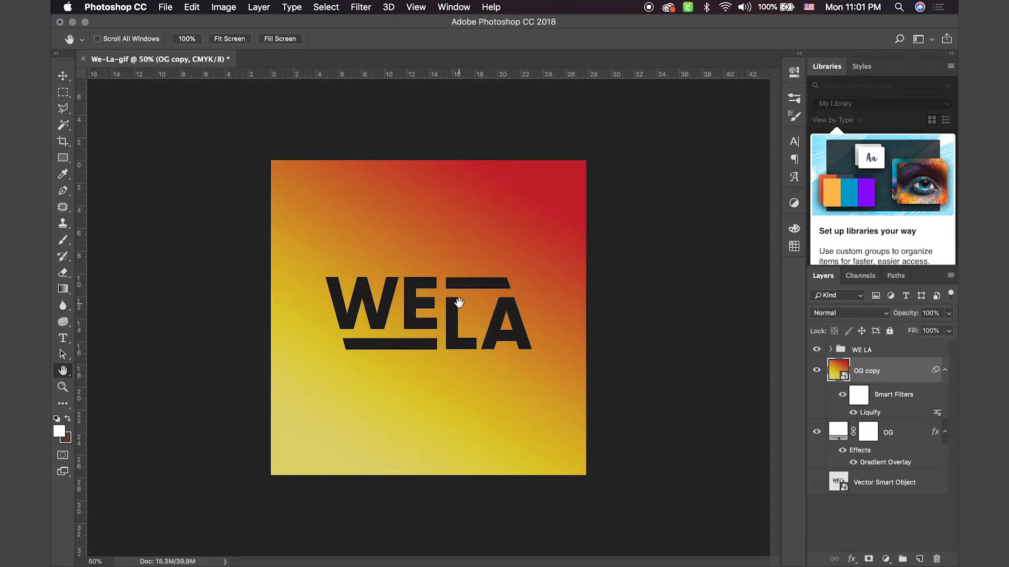
Step: Add a Color Overlay effect to the WE LA group, keeping the Normal blend mode
{"action": "left_click", "coordinate": [853, 352]}
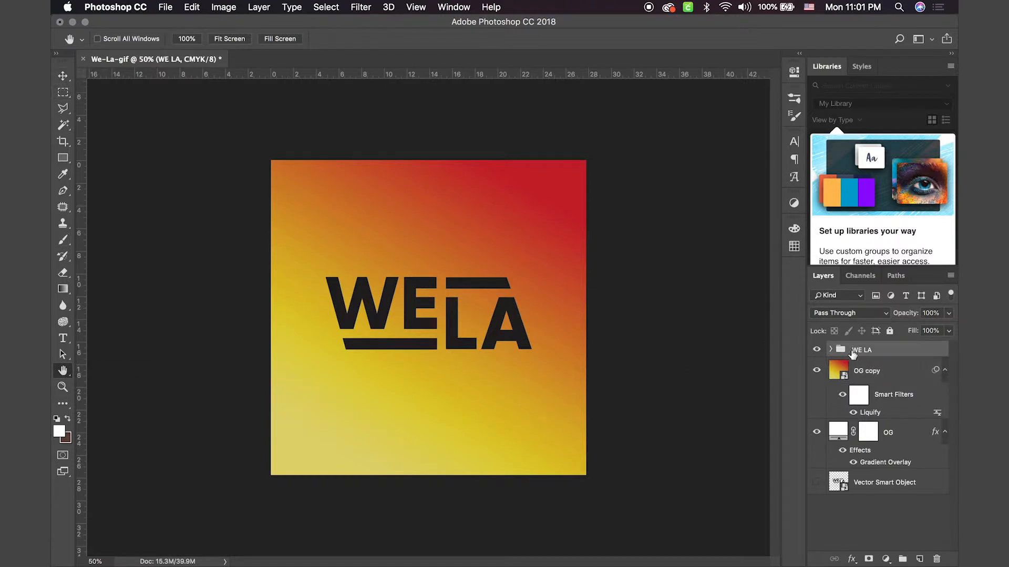
{"action": "left_click", "coordinate": [851, 559]}
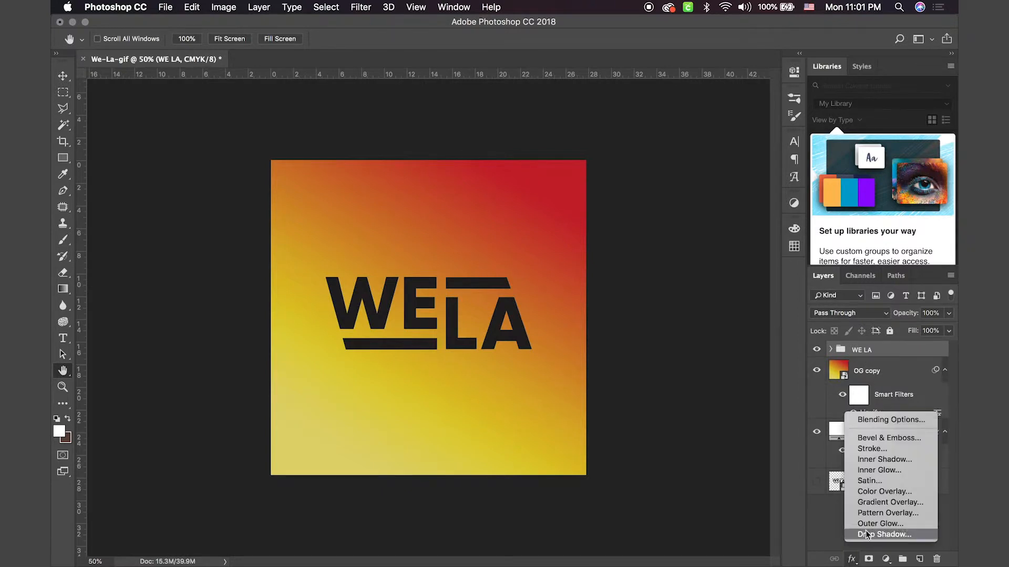
{"action": "left_click", "coordinate": [885, 492]}
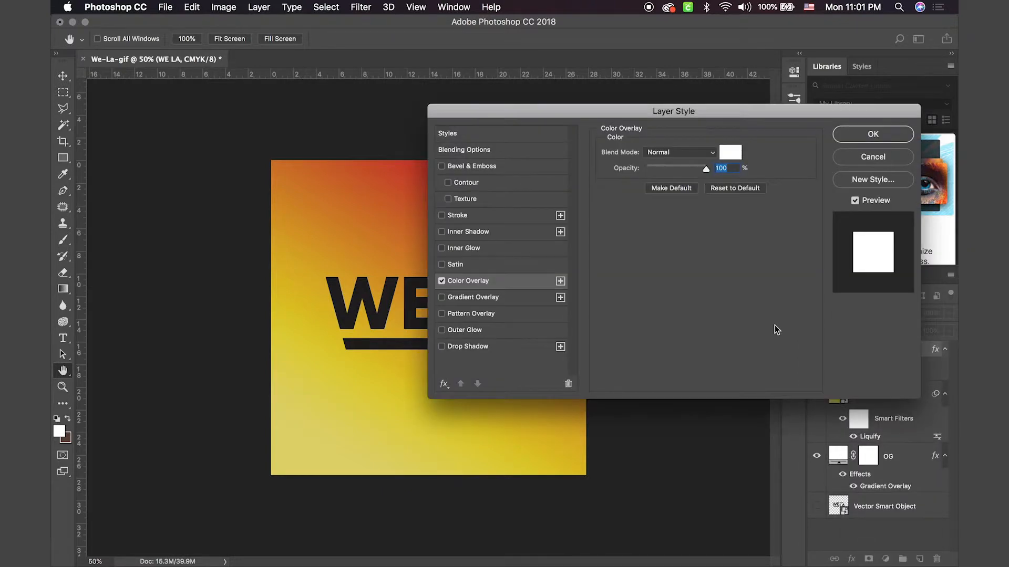
{"action": "left_click_drag", "start_coordinate": [859, 131], "coordinate": [809, 240]}
{"action": "left_click_drag", "start_coordinate": [885, 234], "coordinate": [746, 69]}
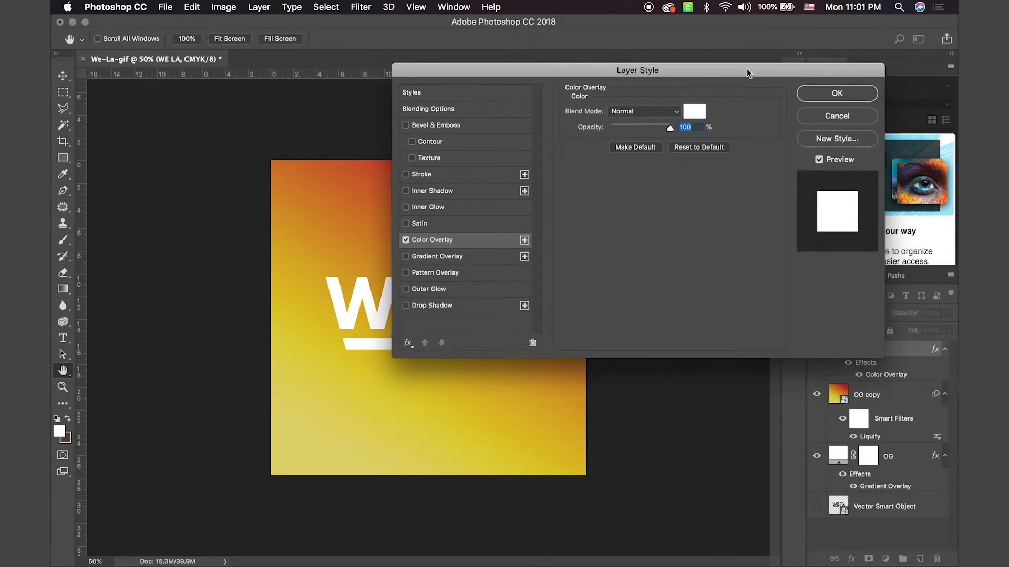
{"action": "left_click", "coordinate": [679, 111]}
{"action": "left_click", "coordinate": [578, 143]}
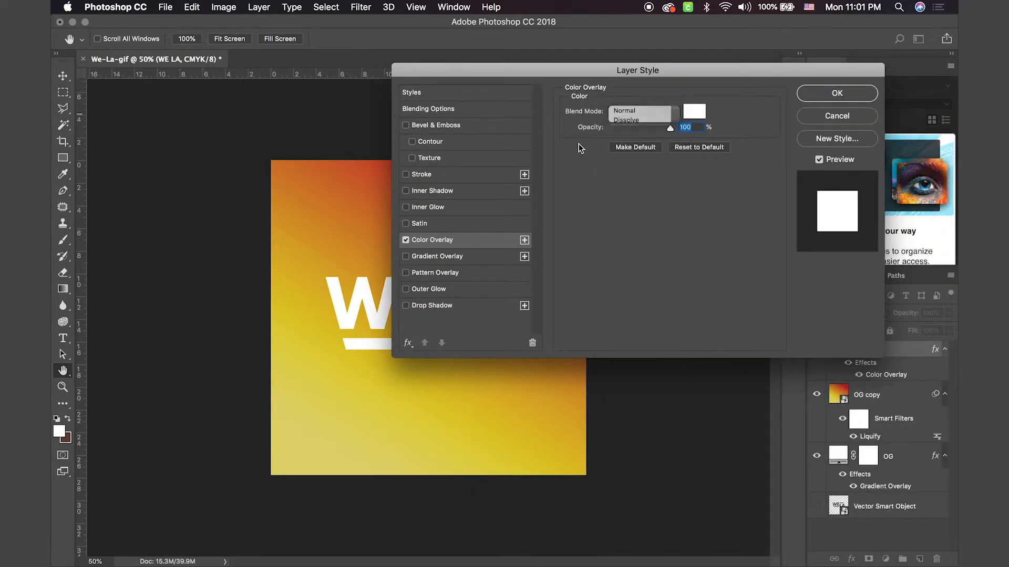
Step: Set the WE LA group's overlay color to teal 2fabb3 and apply the layer style
{"action": "left_click", "coordinate": [699, 118]}
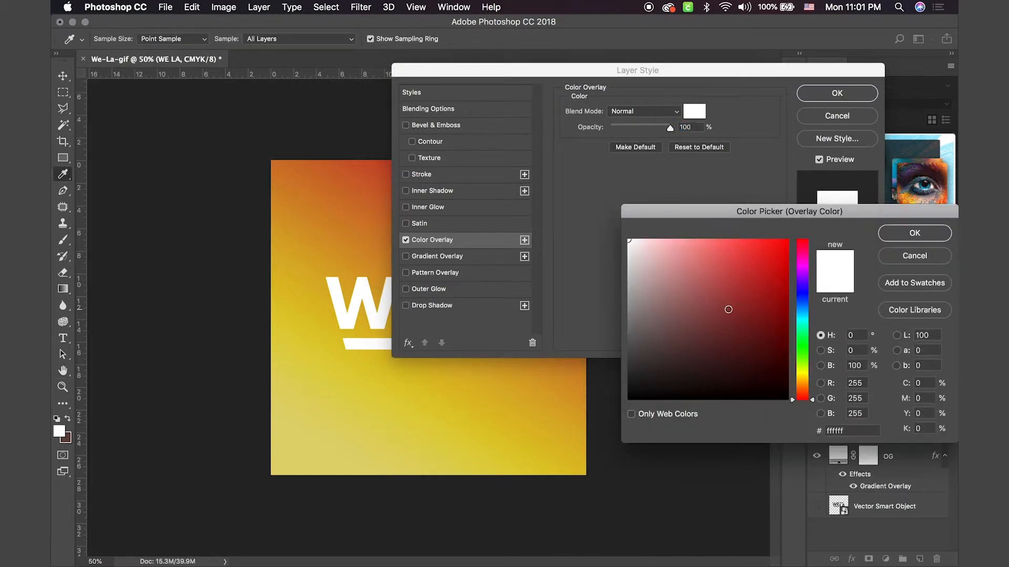
{"action": "left_click", "coordinate": [728, 309]}
{"action": "left_click", "coordinate": [803, 318]}
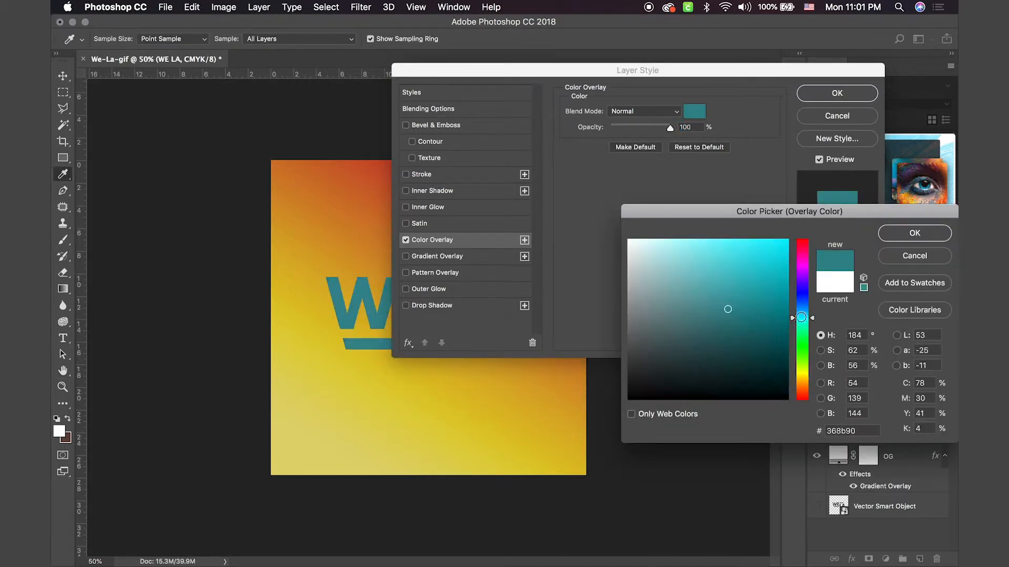
{"action": "mouse_move", "coordinate": [724, 290]}
{"action": "left_mouse_down"}
{"action": "mouse_move", "coordinate": [768, 238]}
{"action": "mouse_move", "coordinate": [766, 266]}
{"action": "mouse_move", "coordinate": [741, 301]}
{"action": "mouse_move", "coordinate": [745, 287]}
{"action": "left_mouse_up"}
{"action": "left_click", "coordinate": [917, 234]}
{"action": "left_click", "coordinate": [822, 95]}
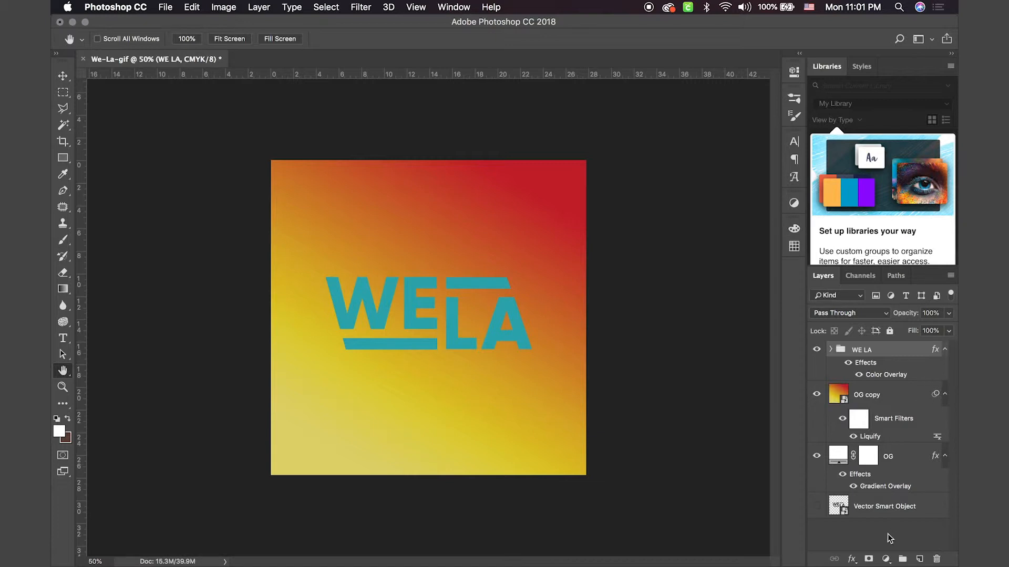
{"action": "left_click", "coordinate": [852, 559]}
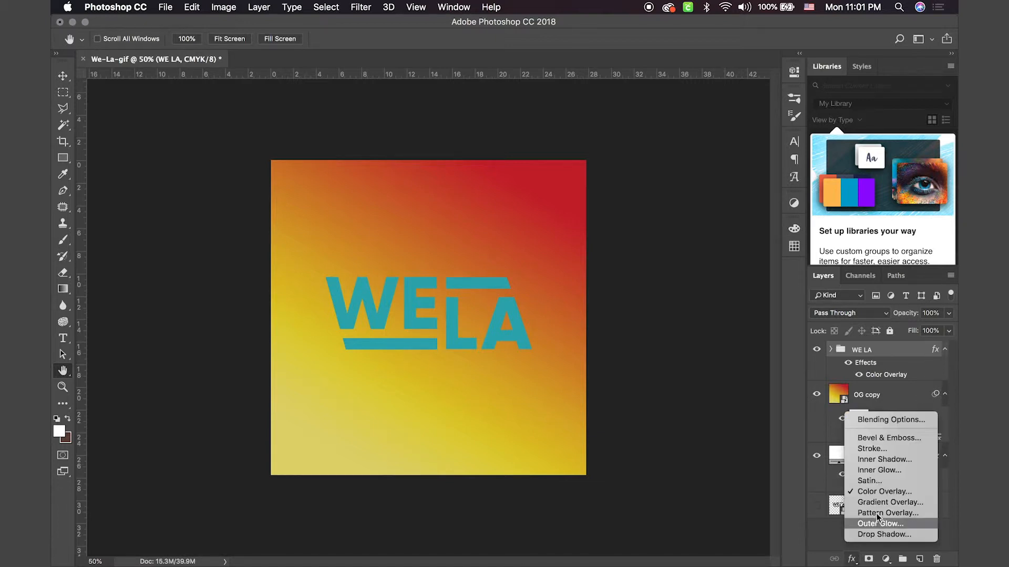
{"action": "left_click", "coordinate": [822, 546]}
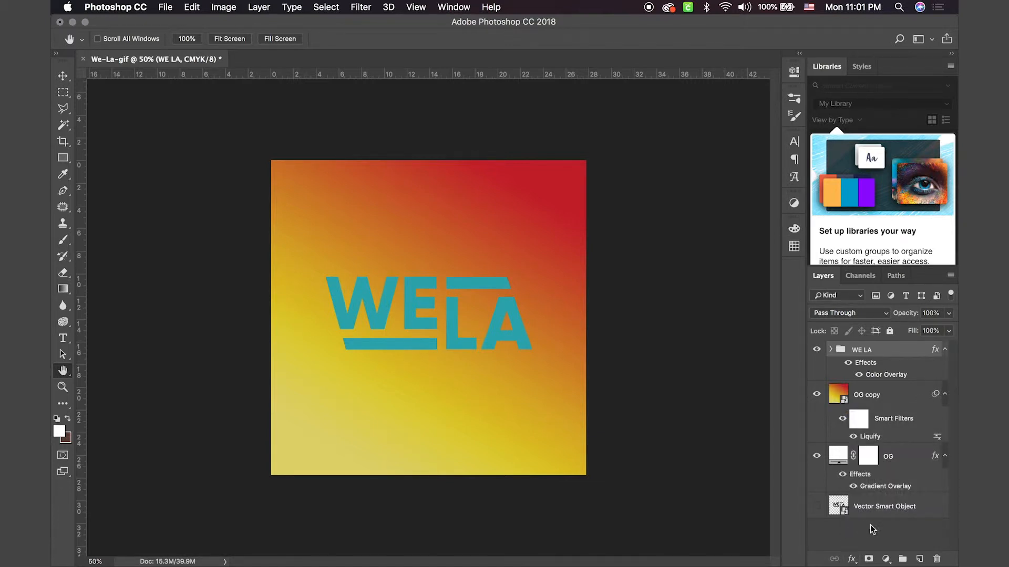
{"action": "left_click", "coordinate": [886, 559]}
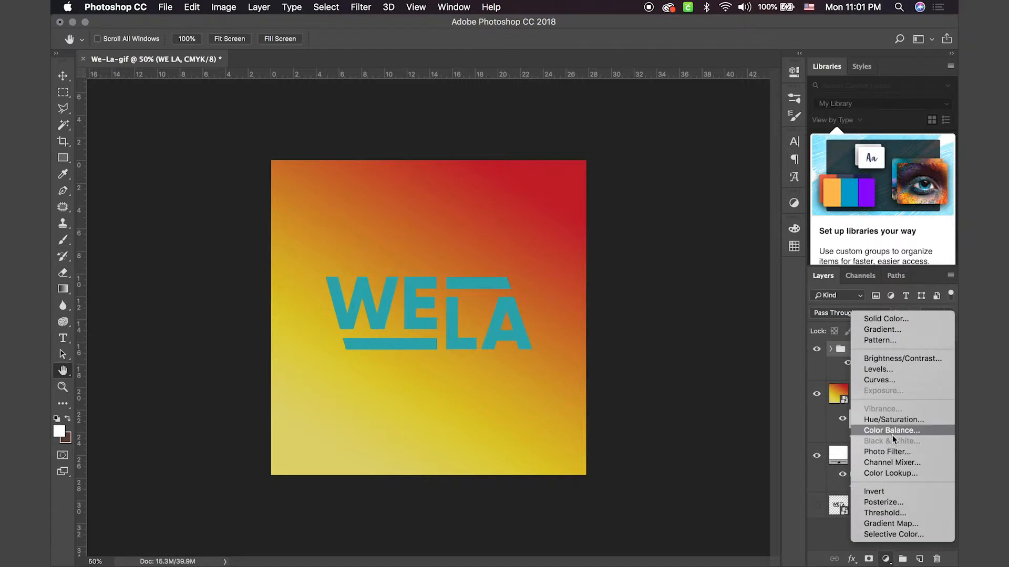
{"action": "left_click", "coordinate": [850, 560]}
Step: Add a Drop Shadow to the WE LA group with 8% opacity, 26 px distance, 34% spread and 9 px size
{"action": "left_click", "coordinate": [849, 561]}
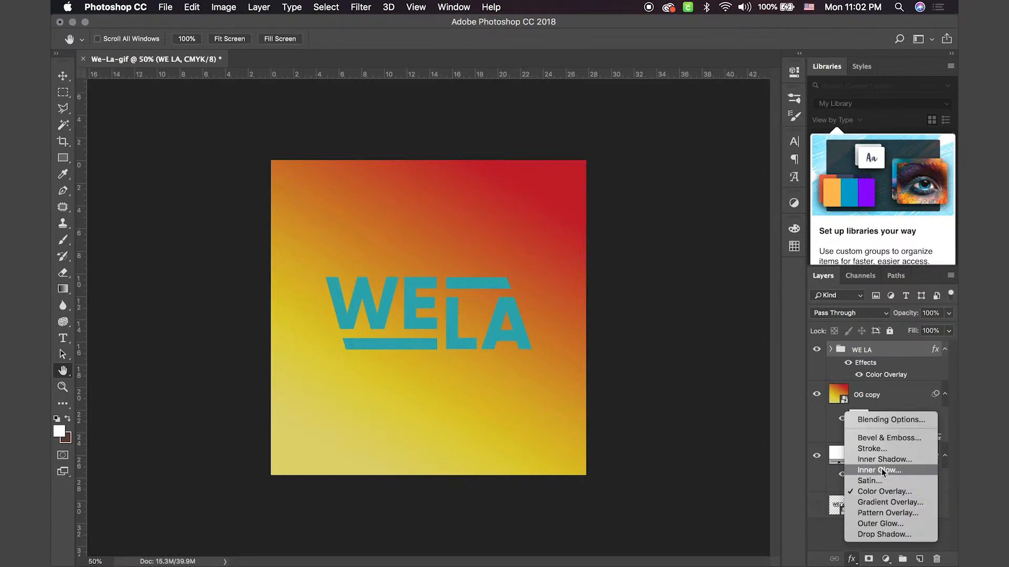
{"action": "left_click", "coordinate": [878, 533]}
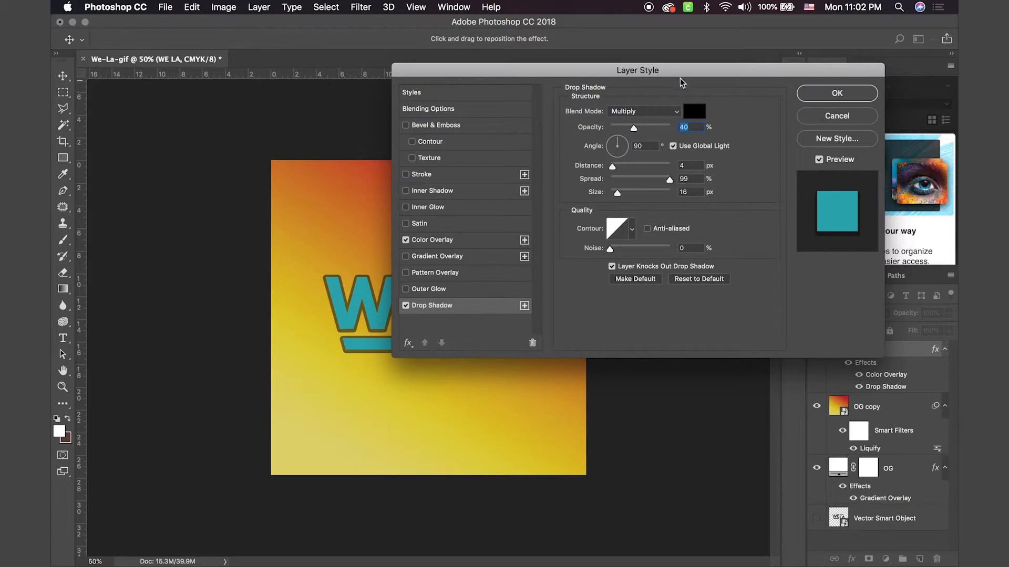
{"action": "left_click_drag", "start_coordinate": [682, 82], "coordinate": [782, 21]}
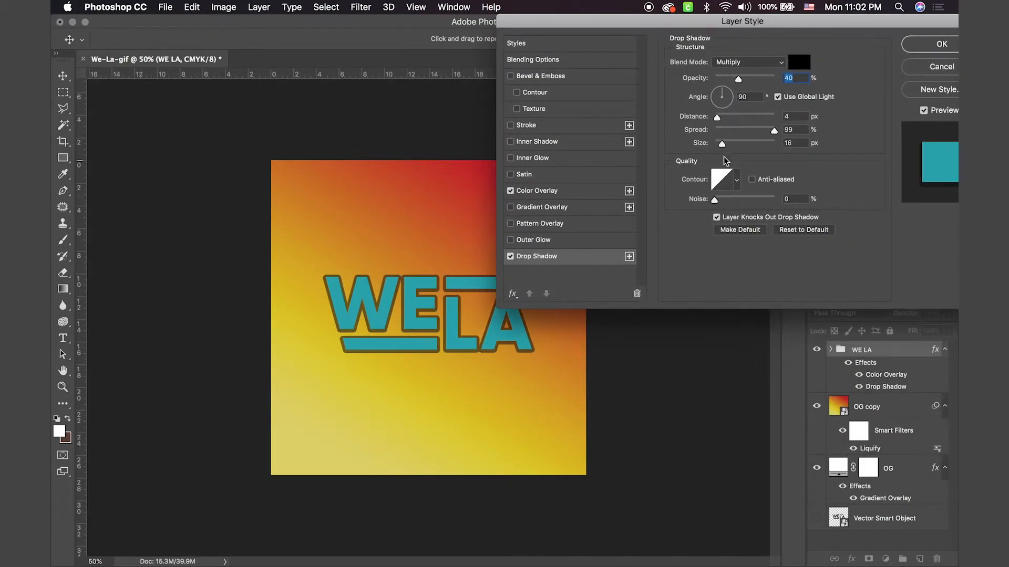
{"action": "left_click_drag", "start_coordinate": [722, 143], "coordinate": [719, 143]}
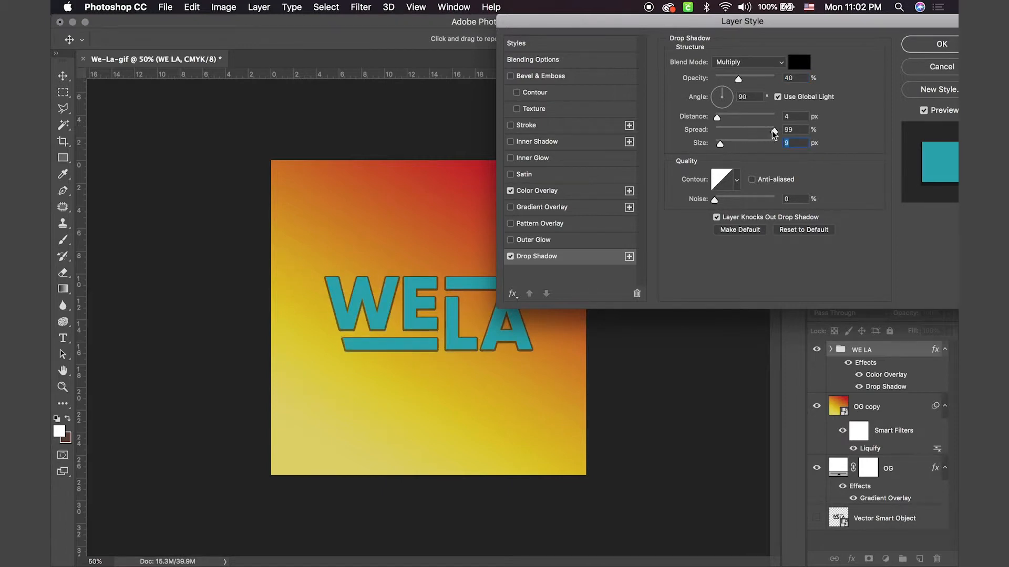
{"action": "left_click_drag", "start_coordinate": [773, 130], "coordinate": [728, 121]}
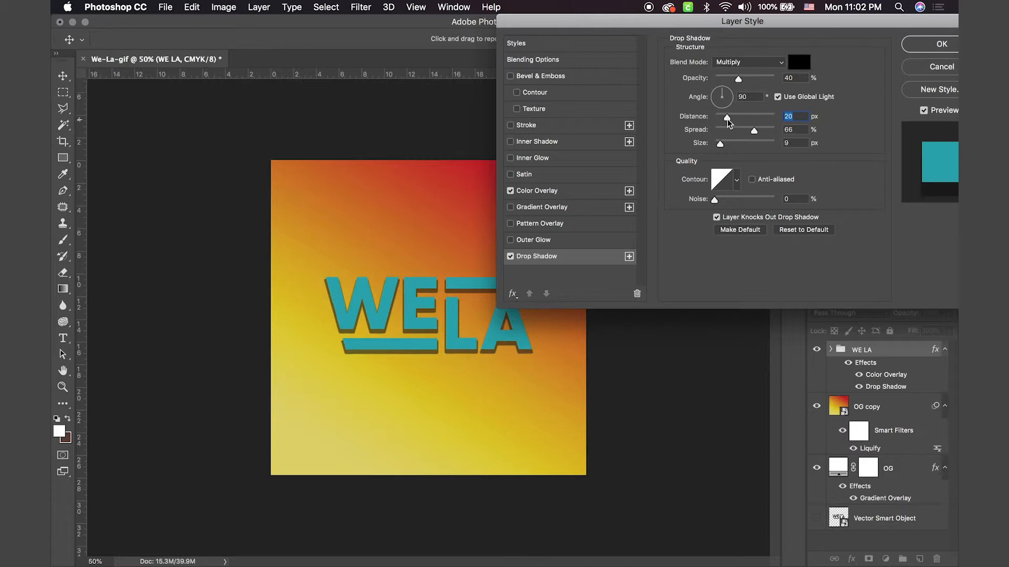
{"action": "left_click_drag", "start_coordinate": [737, 79], "coordinate": [721, 80]}
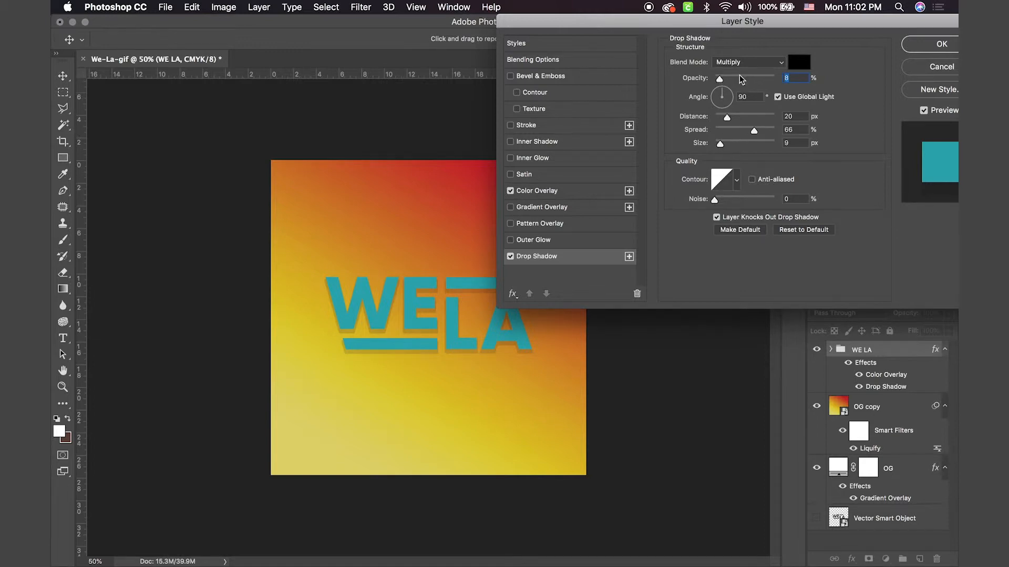
{"action": "left_click_drag", "start_coordinate": [724, 116], "coordinate": [726, 120]}
{"action": "mouse_move", "coordinate": [727, 119]}
{"action": "left_mouse_down"}
{"action": "mouse_move", "coordinate": [762, 134]}
{"action": "mouse_move", "coordinate": [738, 132]}
{"action": "left_mouse_up"}
Step: Change the drop shadow's color to a dark gray and apply the layer style to the WE LA group
{"action": "left_click", "coordinate": [798, 60]}
{"action": "mouse_move", "coordinate": [687, 252]}
{"action": "left_mouse_down"}
{"action": "mouse_move", "coordinate": [639, 304]}
{"action": "mouse_move", "coordinate": [640, 362]}
{"action": "left_mouse_up"}
{"action": "left_click", "coordinate": [893, 235]}
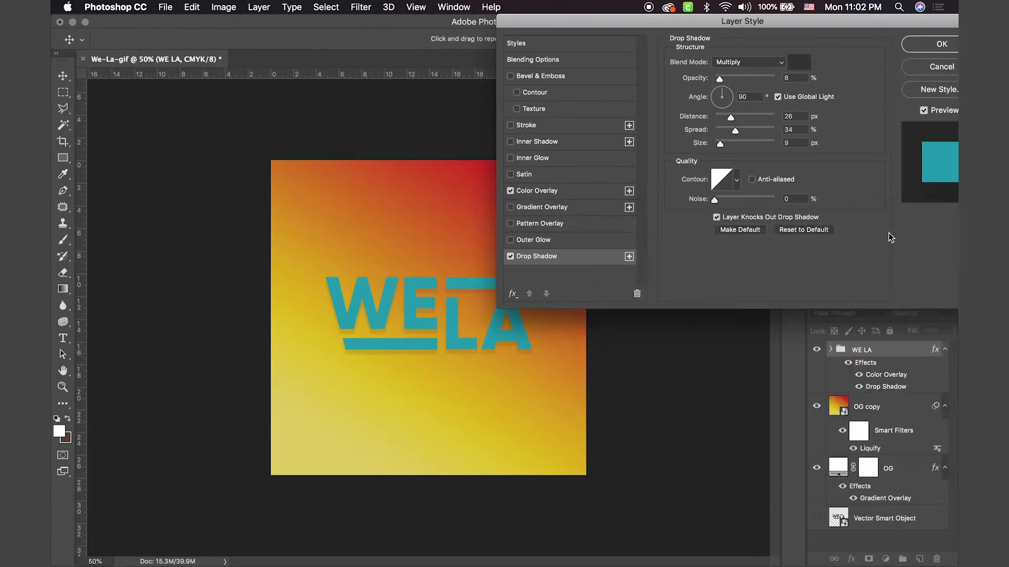
{"action": "left_click", "coordinate": [939, 47]}
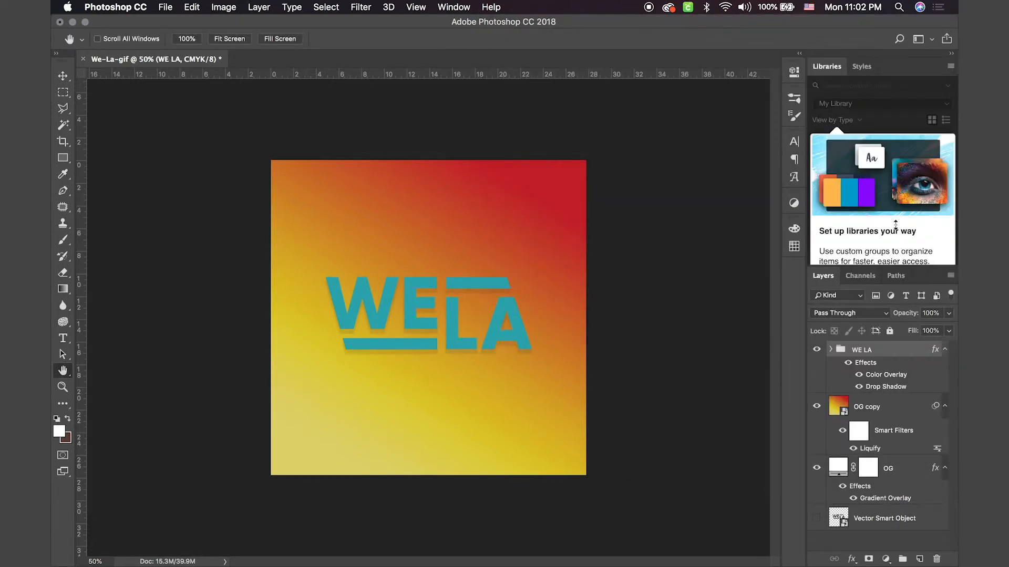
Step: Try near-white fefefe, orange d0772b sampled from the background and brown 8a582d as the WE LA group's overlay color
{"action": "double_click", "coordinate": [887, 375]}
{"action": "left_click", "coordinate": [765, 64]}
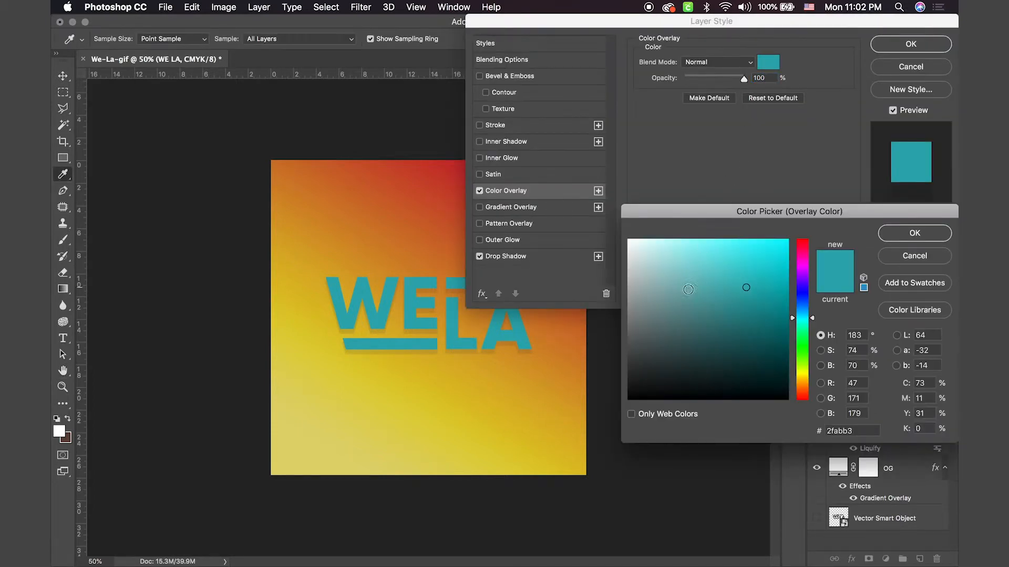
{"action": "left_click_drag", "start_coordinate": [689, 290], "coordinate": [629, 240]}
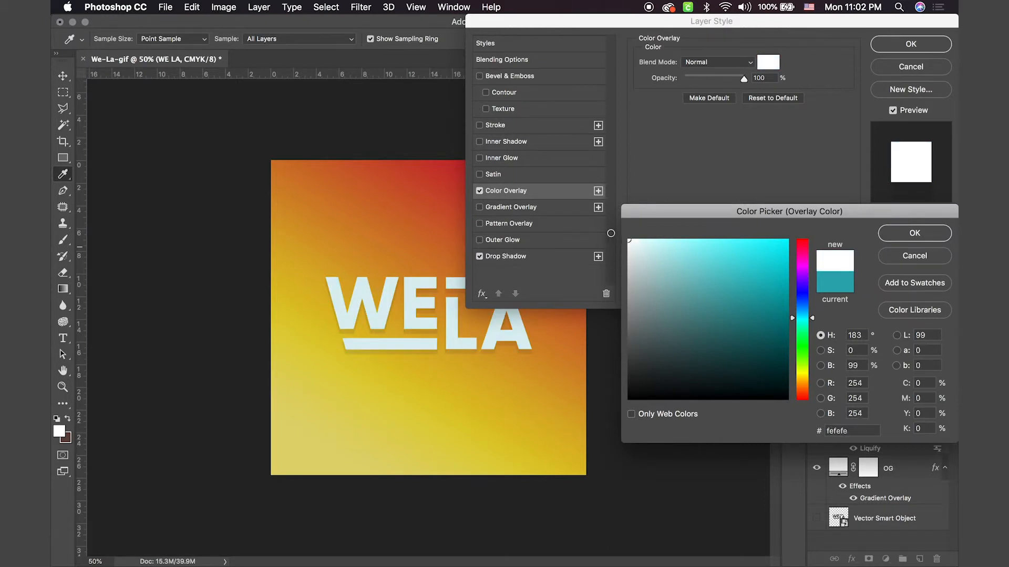
{"action": "left_click", "coordinate": [574, 340]}
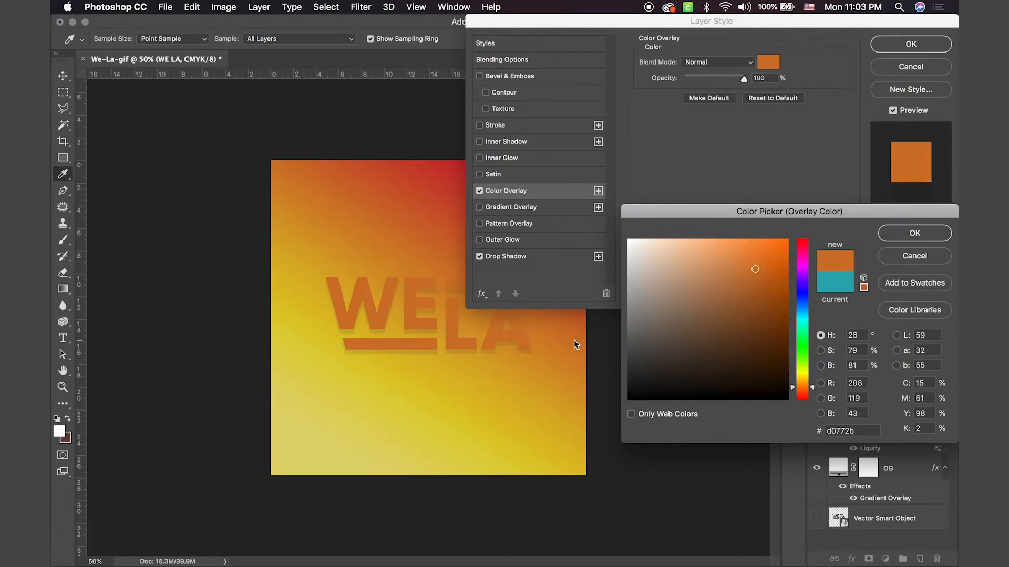
{"action": "mouse_move", "coordinate": [731, 300]}
{"action": "left_mouse_down"}
{"action": "mouse_move", "coordinate": [752, 290]}
{"action": "mouse_move", "coordinate": [758, 267]}
{"action": "mouse_move", "coordinate": [750, 301]}
{"action": "mouse_move", "coordinate": [736, 312]}
{"action": "left_mouse_up"}
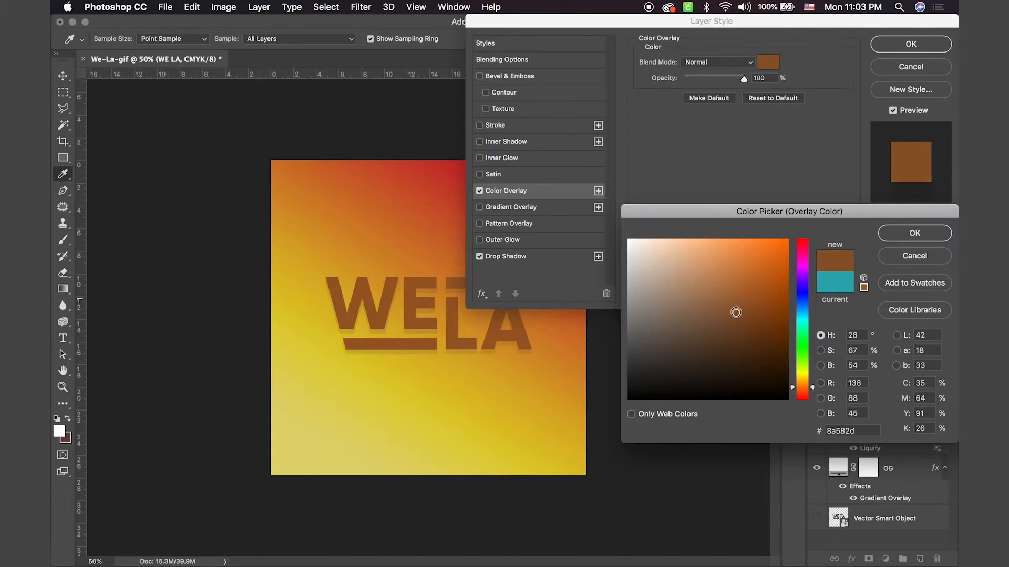
Step: Set the WE LA group's overlay color to bright cyan 2dfcf5 and apply the layer style
{"action": "left_click", "coordinate": [803, 300]}
{"action": "left_click", "coordinate": [750, 277]}
{"action": "mouse_move", "coordinate": [750, 277]}
{"action": "left_mouse_down"}
{"action": "mouse_move", "coordinate": [741, 247]}
{"action": "mouse_move", "coordinate": [725, 272]}
{"action": "mouse_move", "coordinate": [714, 261]}
{"action": "mouse_move", "coordinate": [727, 255]}
{"action": "mouse_move", "coordinate": [714, 245]}
{"action": "mouse_move", "coordinate": [727, 245]}
{"action": "mouse_move", "coordinate": [731, 261]}
{"action": "mouse_move", "coordinate": [742, 247]}
{"action": "left_mouse_up"}
{"action": "left_click", "coordinate": [802, 321]}
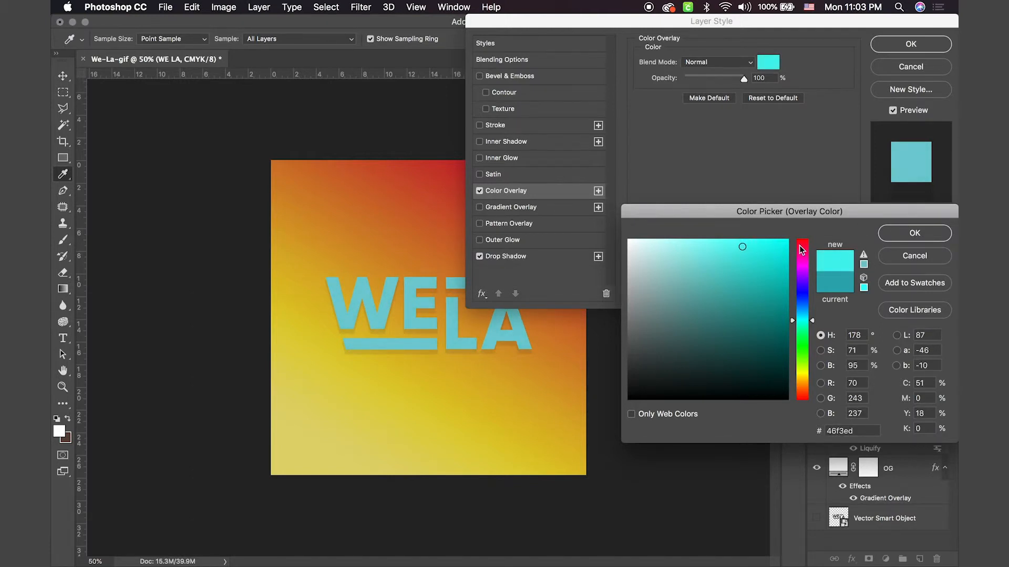
{"action": "left_click", "coordinate": [759, 240]}
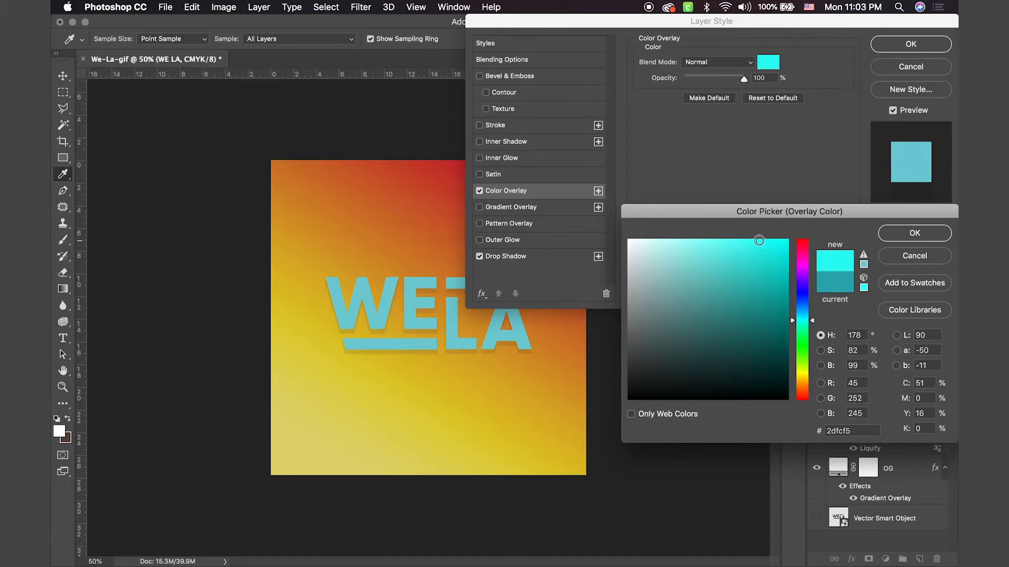
{"action": "left_click", "coordinate": [943, 233]}
{"action": "left_click", "coordinate": [907, 44]}
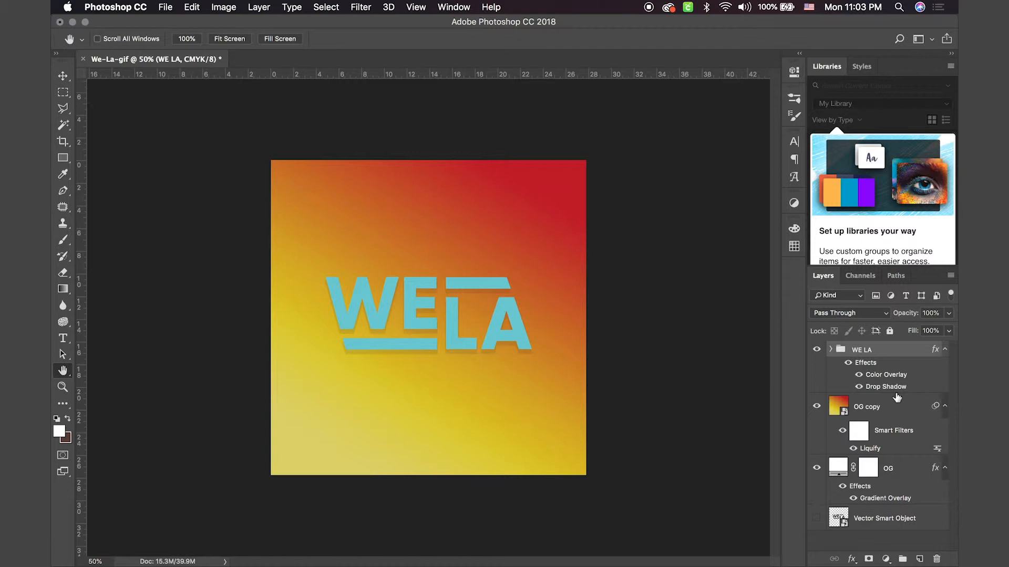
Step: Expand the WE LA group and check the WE layer by hiding and showing it again
{"action": "left_click", "coordinate": [831, 349]}
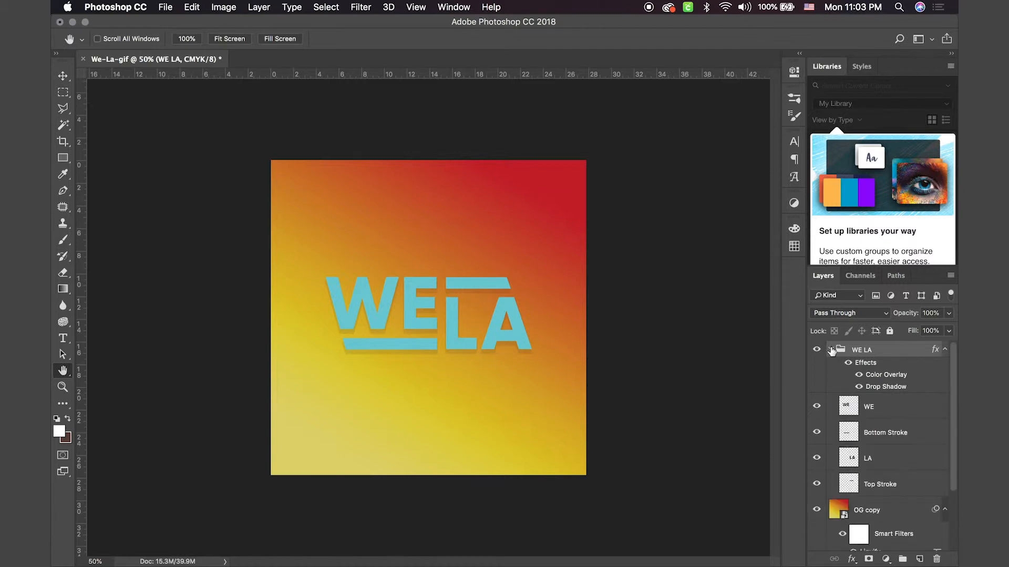
{"action": "left_click", "coordinate": [815, 406]}
{"action": "left_click", "coordinate": [815, 406]}
Step: Show the Timeline and create a frame animation in it instead of a video timeline
{"action": "left_click", "coordinate": [444, 8]}
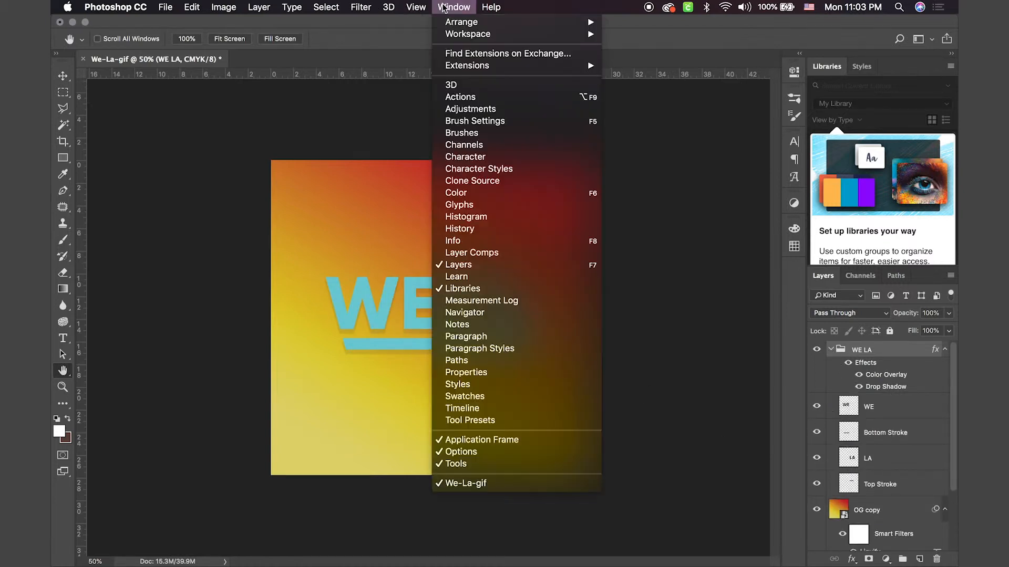
{"action": "left_click", "coordinate": [462, 408]}
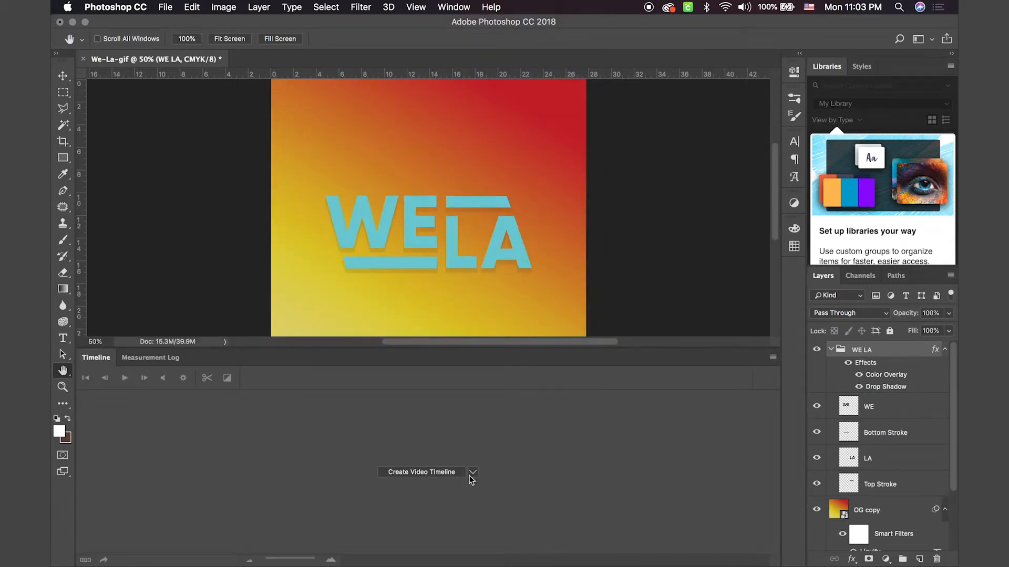
{"action": "left_click", "coordinate": [472, 476]}
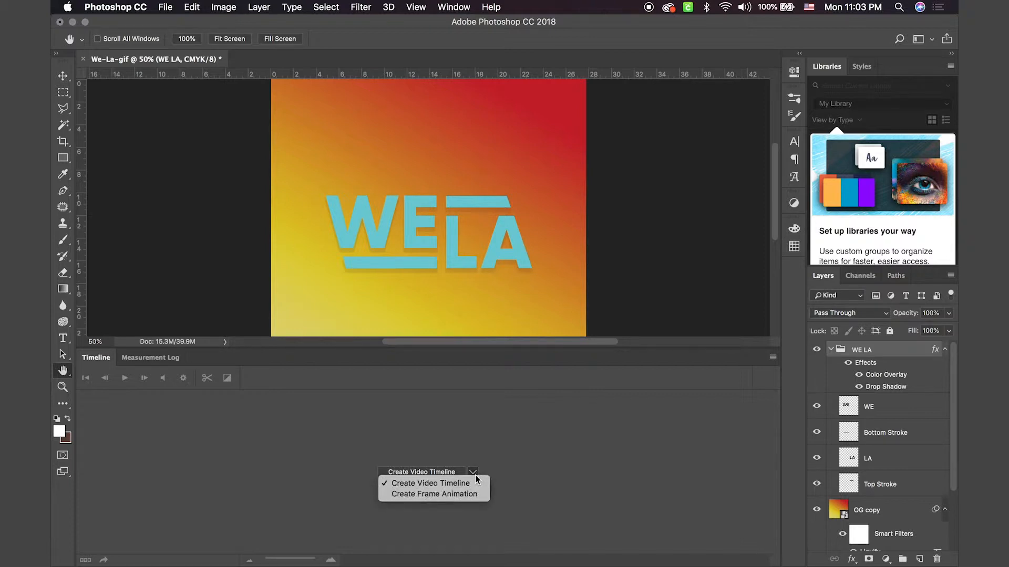
{"action": "left_click", "coordinate": [454, 495]}
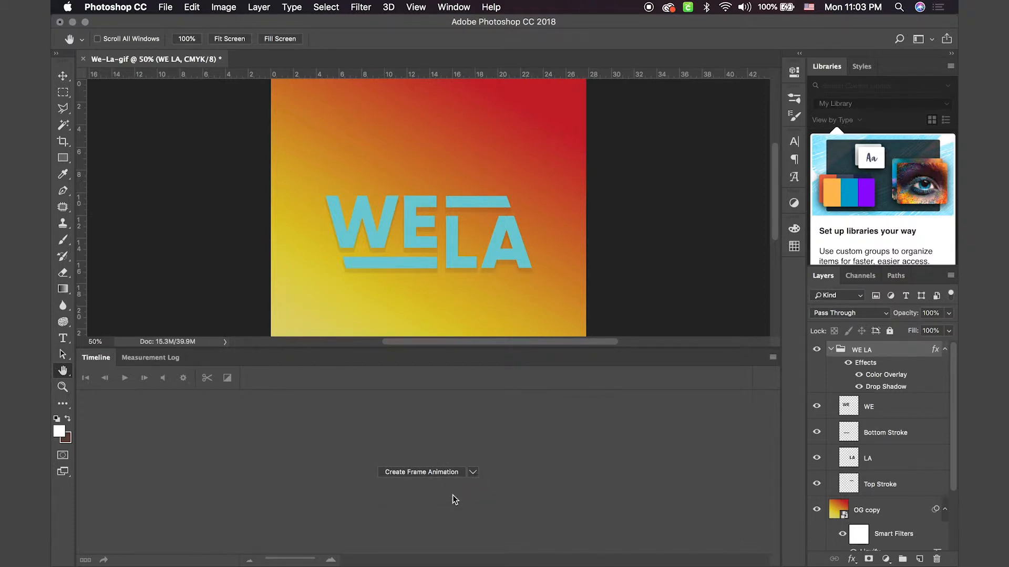
{"action": "left_click", "coordinate": [431, 471]}
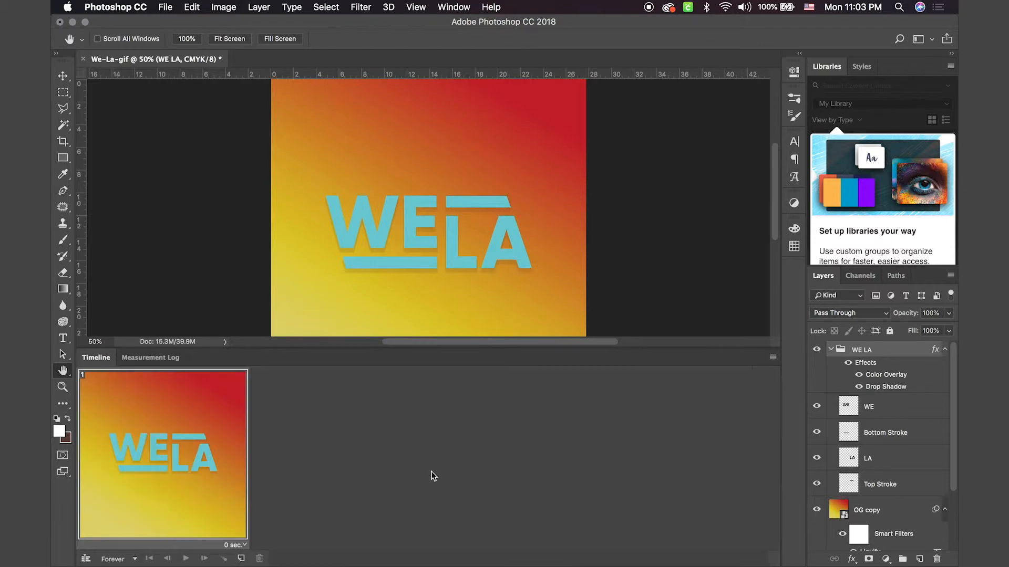
Step: Duplicate the first animation frame three times so the timeline holds four frames
{"action": "left_click", "coordinate": [241, 559]}
{"action": "left_click", "coordinate": [242, 558]}
{"action": "left_click", "coordinate": [242, 558]}
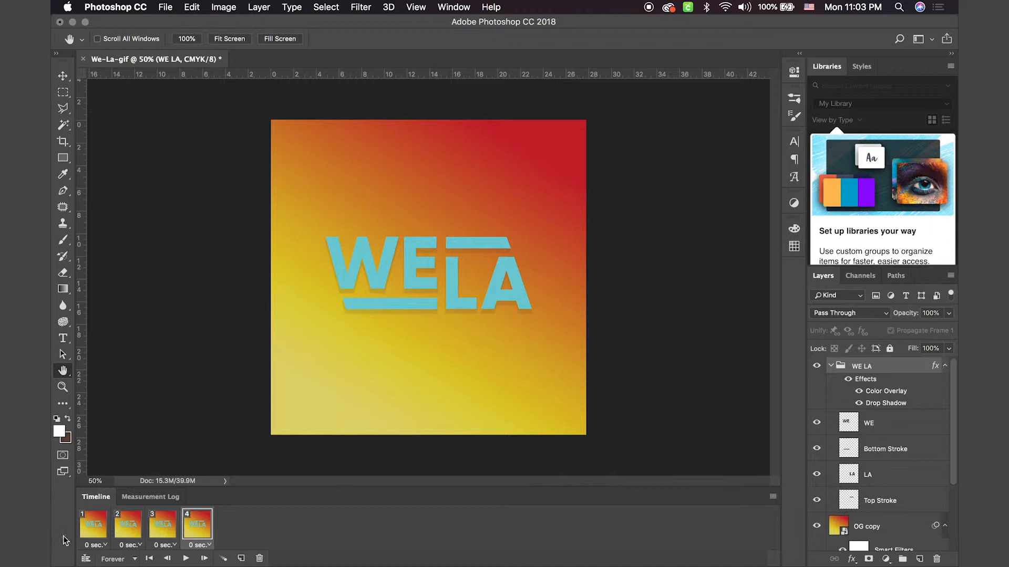
Step: Set the delay of animation frame 1 to 0.5 seconds
{"action": "left_click", "coordinate": [90, 535]}
{"action": "left_click", "coordinate": [105, 546]}
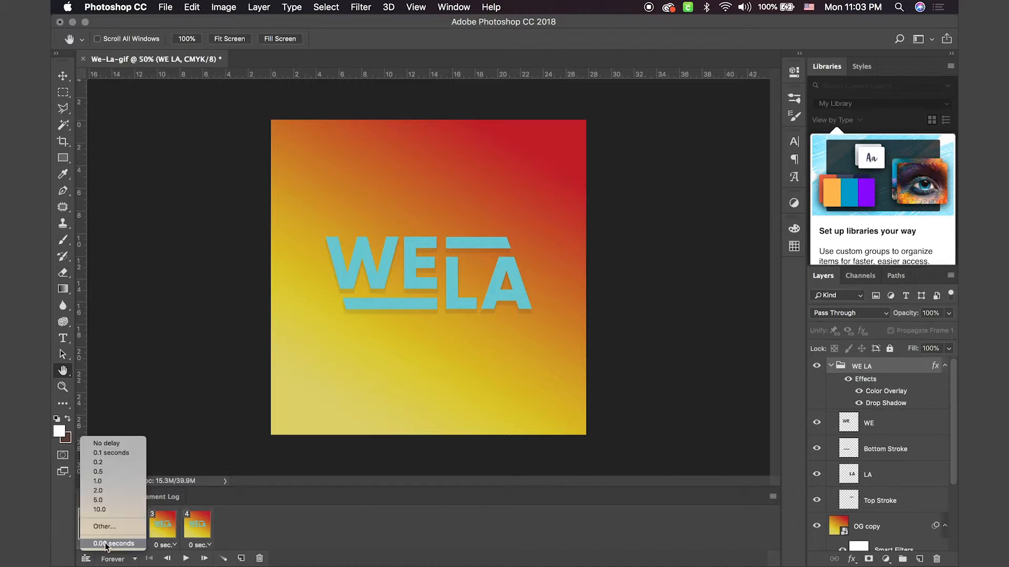
{"action": "left_click", "coordinate": [107, 472]}
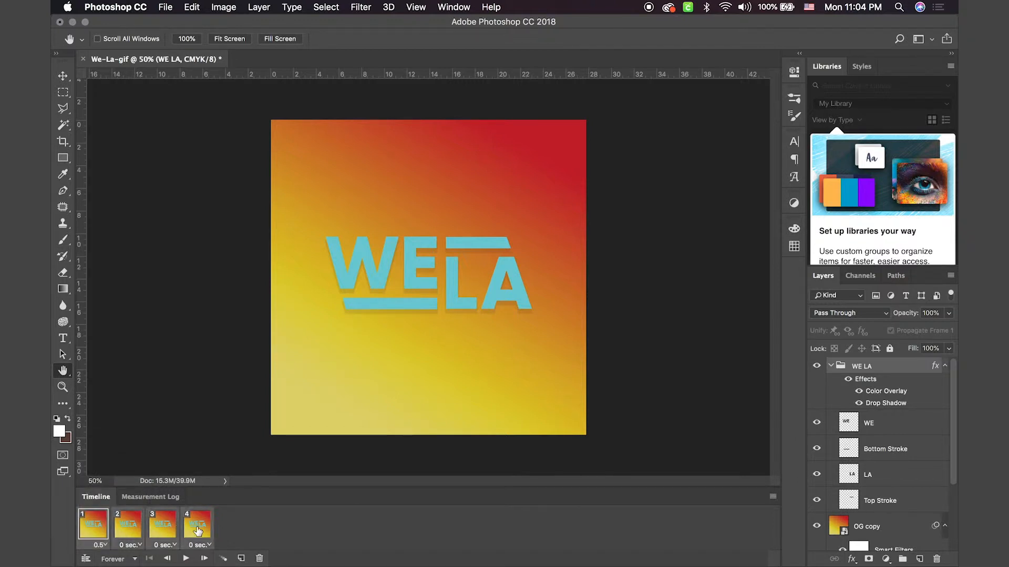
Step: Set the delay of animation frames 2 to 4 to 0.5 seconds and play the animation as a test
{"action": "left_click", "coordinate": [207, 545]}
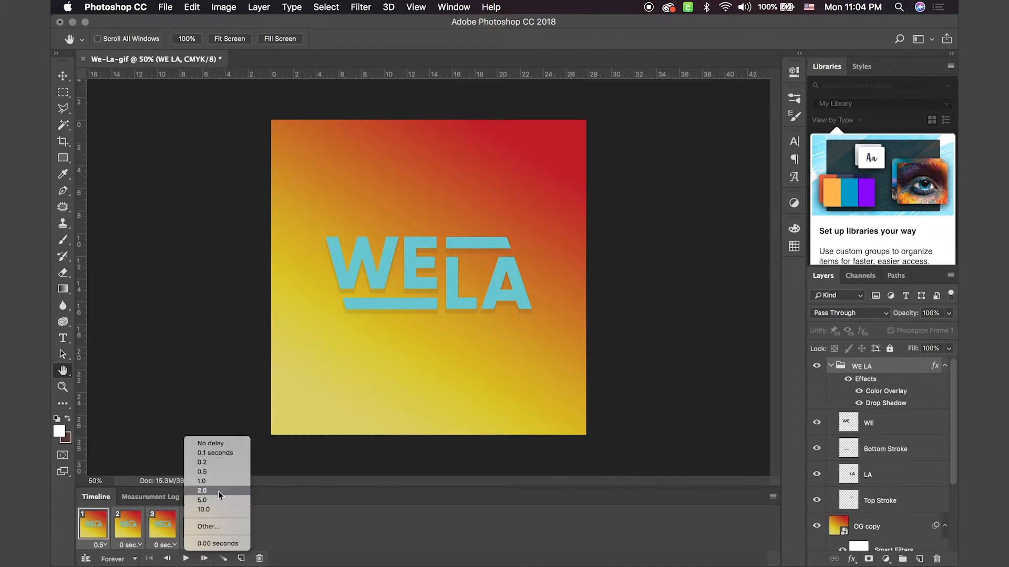
{"action": "left_click", "coordinate": [214, 471]}
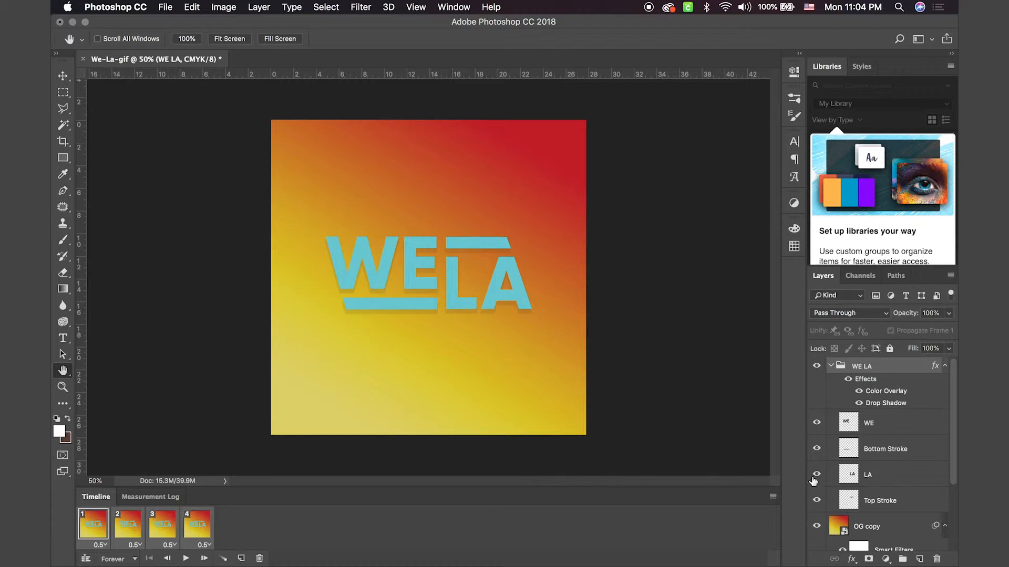
{"action": "left_click", "coordinate": [186, 559]}
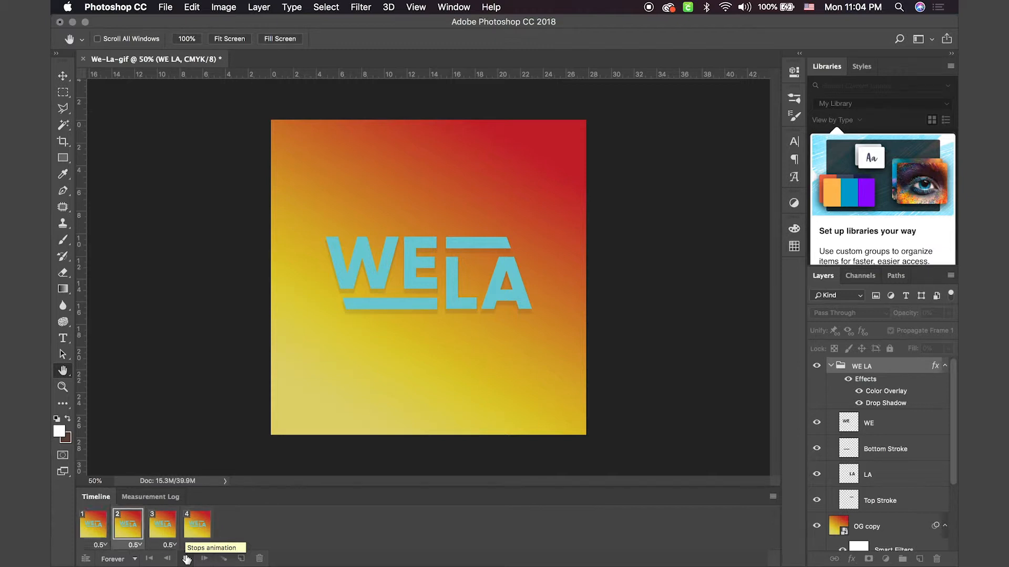
{"action": "left_click", "coordinate": [186, 559]}
Step: Hide the Bottom Stroke, LA and Top Stroke layers in frame 1, and show Bottom Stroke in frame 2
{"action": "left_click", "coordinate": [97, 529]}
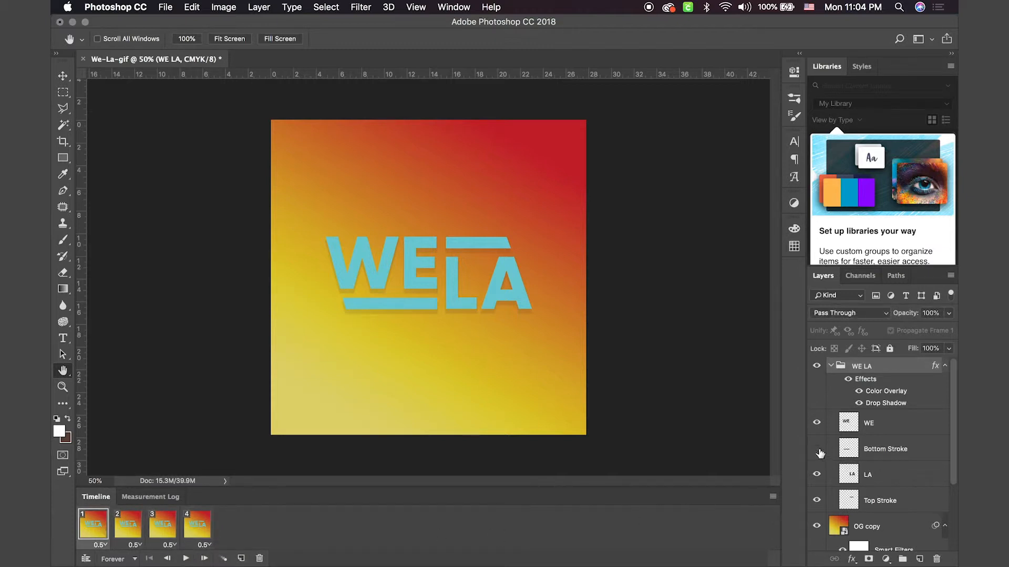
{"action": "left_click_drag", "start_coordinate": [817, 451], "coordinate": [815, 506]}
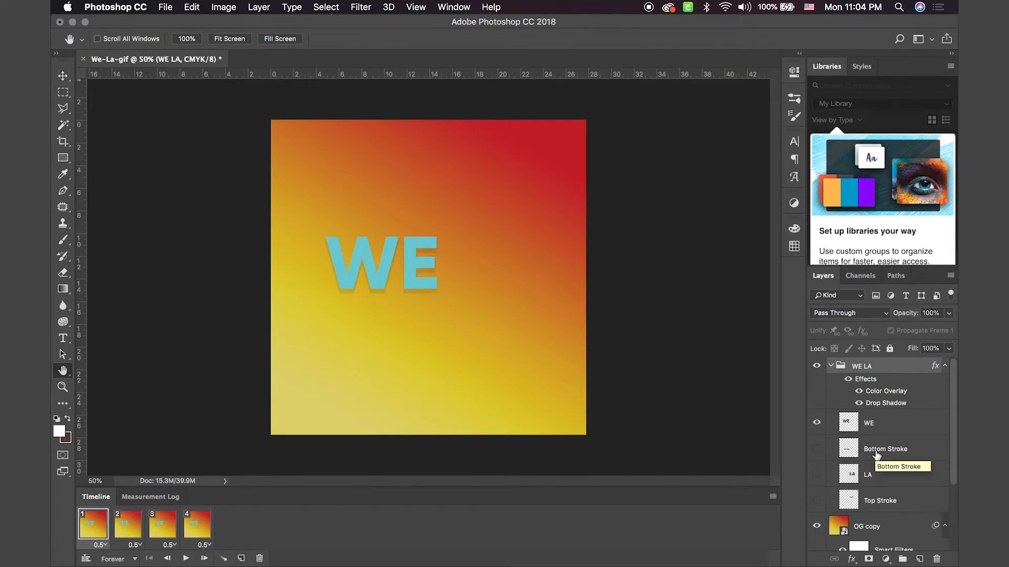
{"action": "left_click", "coordinate": [126, 530]}
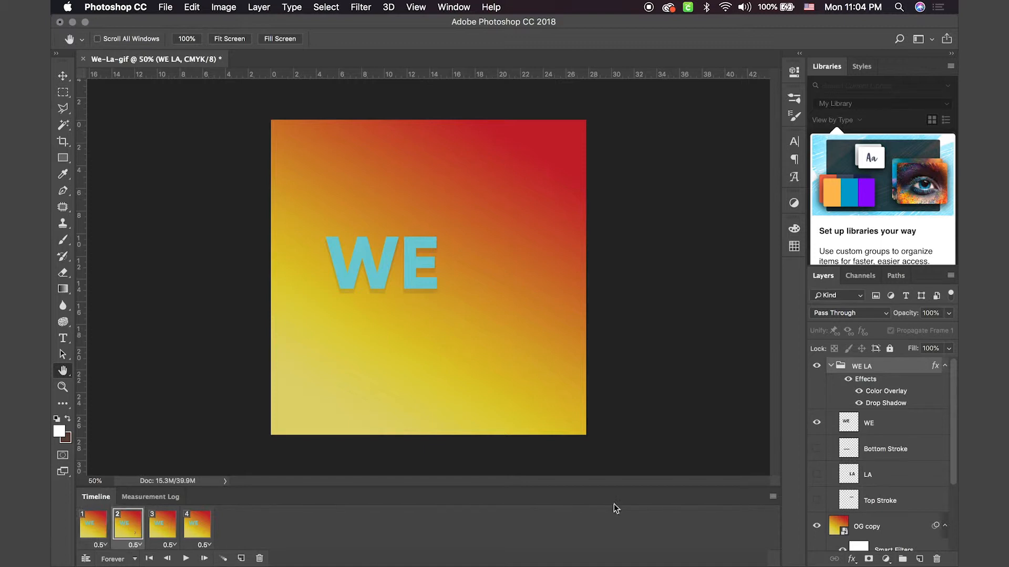
{"action": "left_click", "coordinate": [816, 449]}
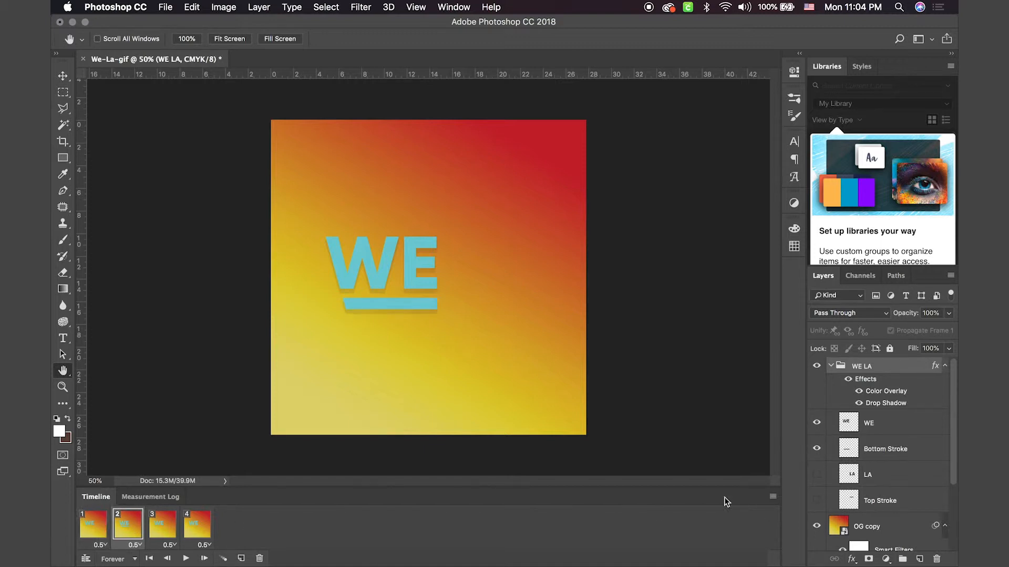
{"action": "left_click", "coordinate": [100, 534]}
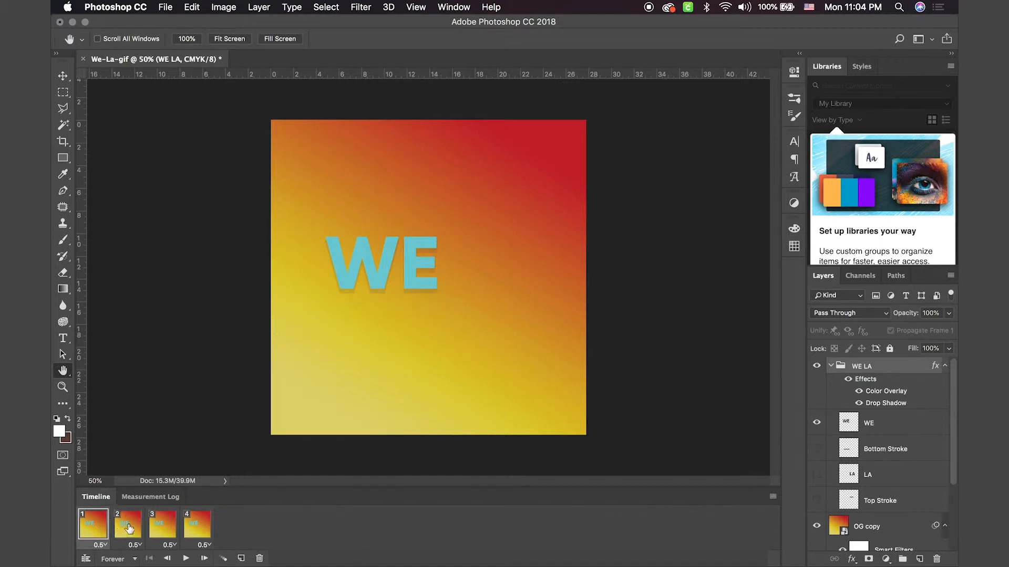
{"action": "left_click", "coordinate": [128, 528]}
Step: Show the Bottom Stroke and LA layers in frame 3 and compare frames 1 to 3
{"action": "left_click", "coordinate": [163, 526]}
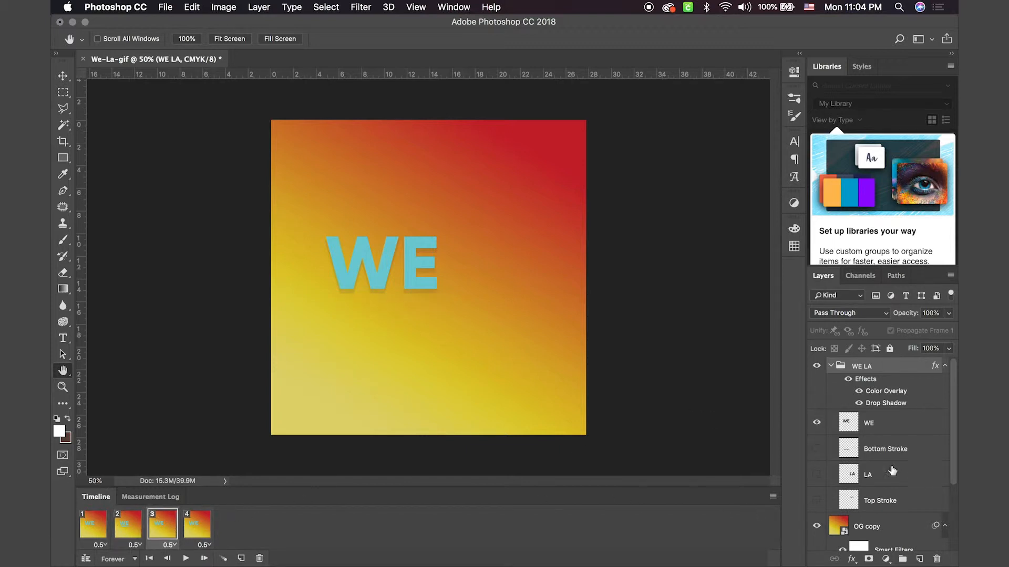
{"action": "left_click", "coordinate": [816, 449]}
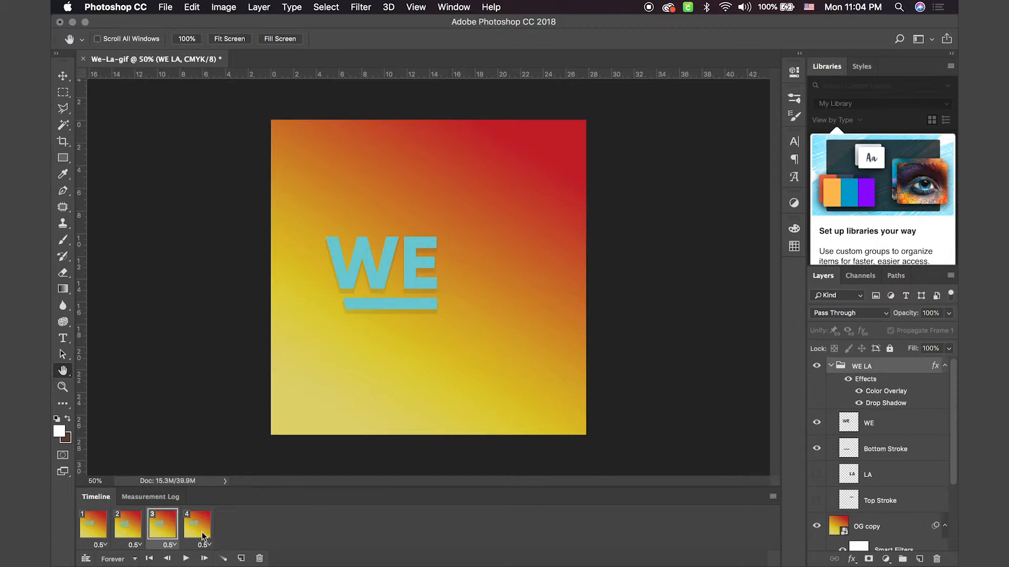
{"action": "left_click", "coordinate": [816, 474]}
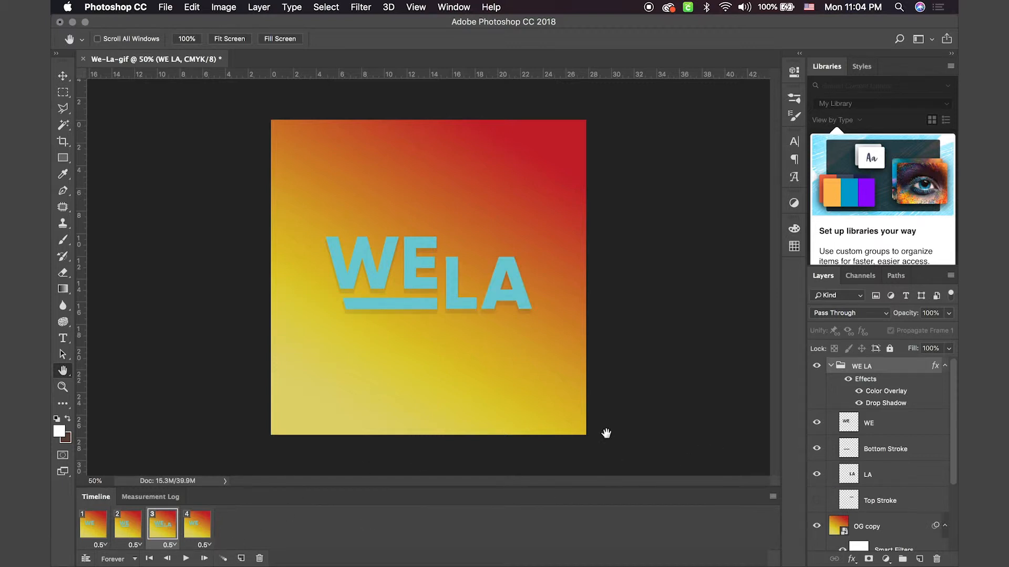
{"action": "left_click", "coordinate": [96, 530]}
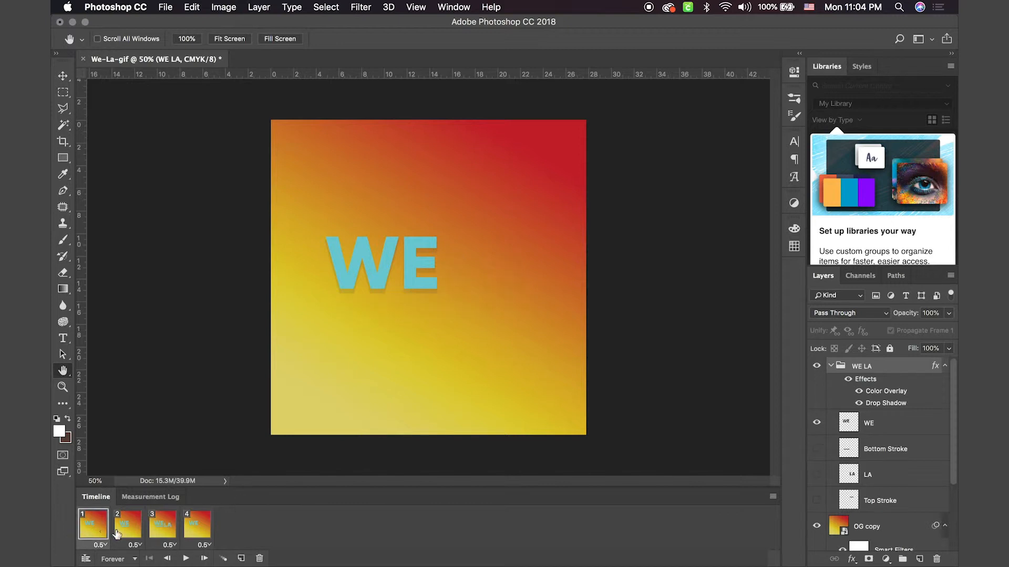
{"action": "left_click", "coordinate": [124, 532]}
{"action": "left_click", "coordinate": [159, 536]}
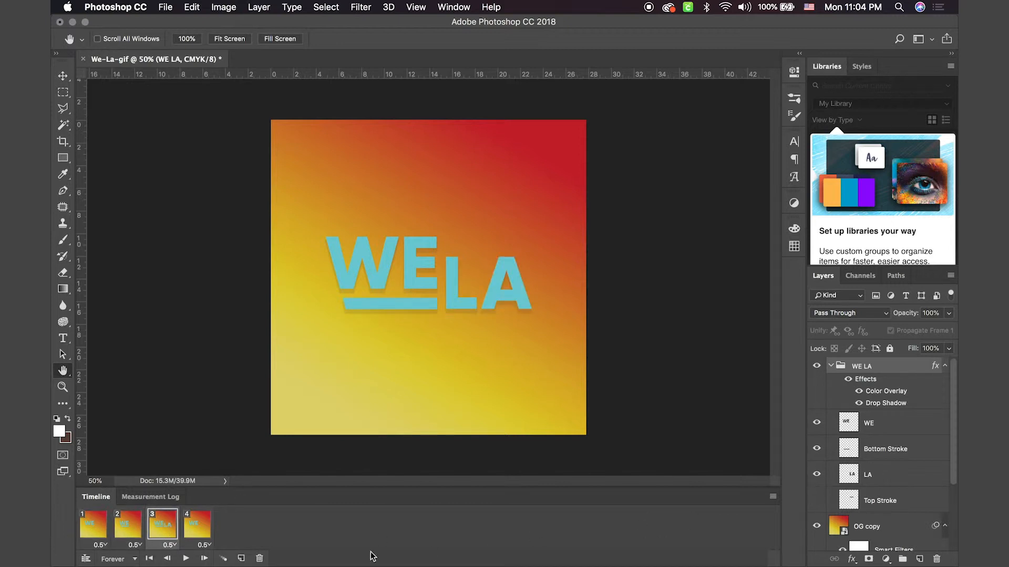
Step: Show the Bottom Stroke, LA and Top Stroke layers in frame 4 and preview the animation from frame 1
{"action": "left_click", "coordinate": [208, 538]}
{"action": "left_click", "coordinate": [817, 449]}
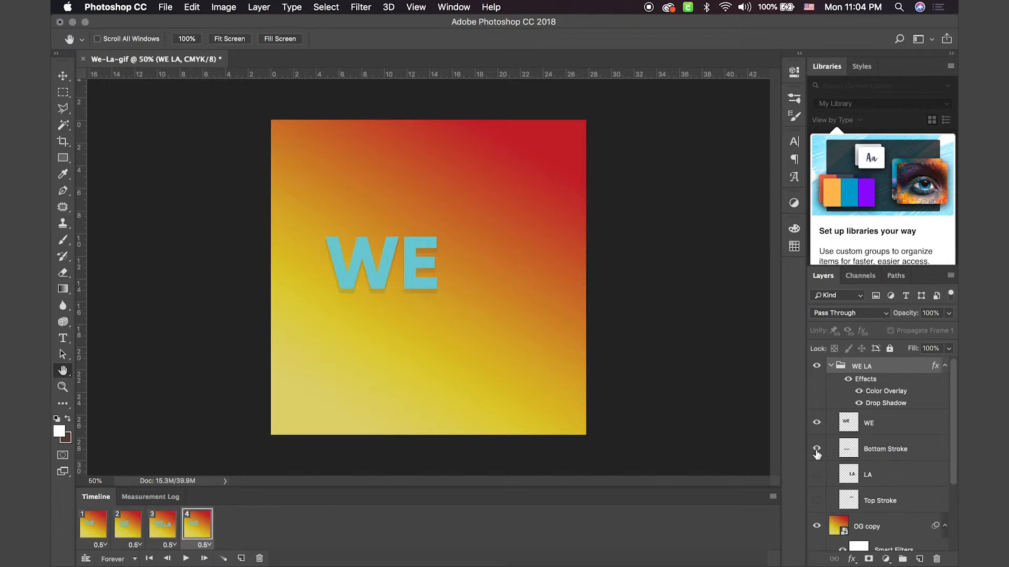
{"action": "left_click", "coordinate": [817, 475]}
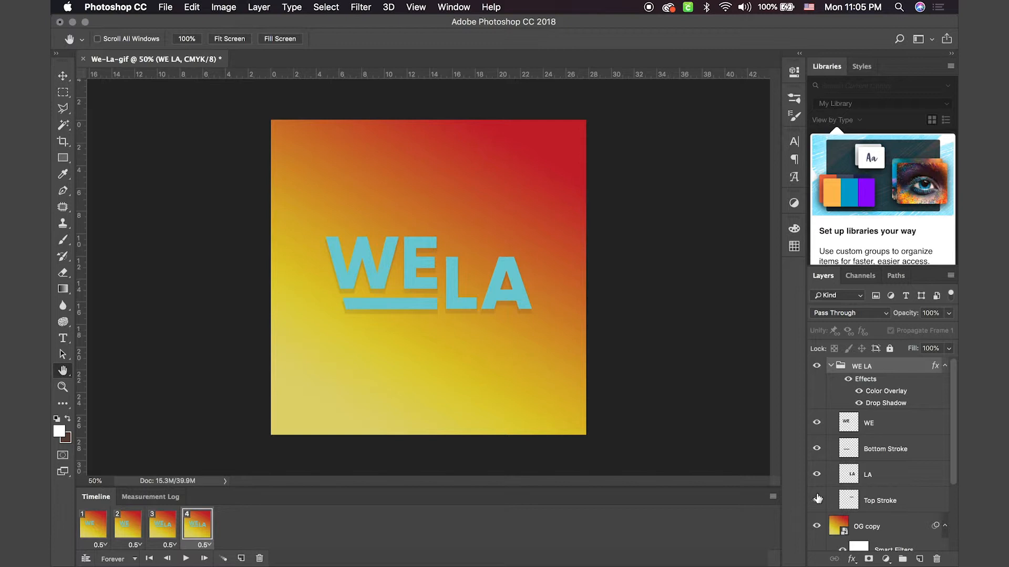
{"action": "left_click", "coordinate": [817, 498]}
{"action": "left_click", "coordinate": [105, 530]}
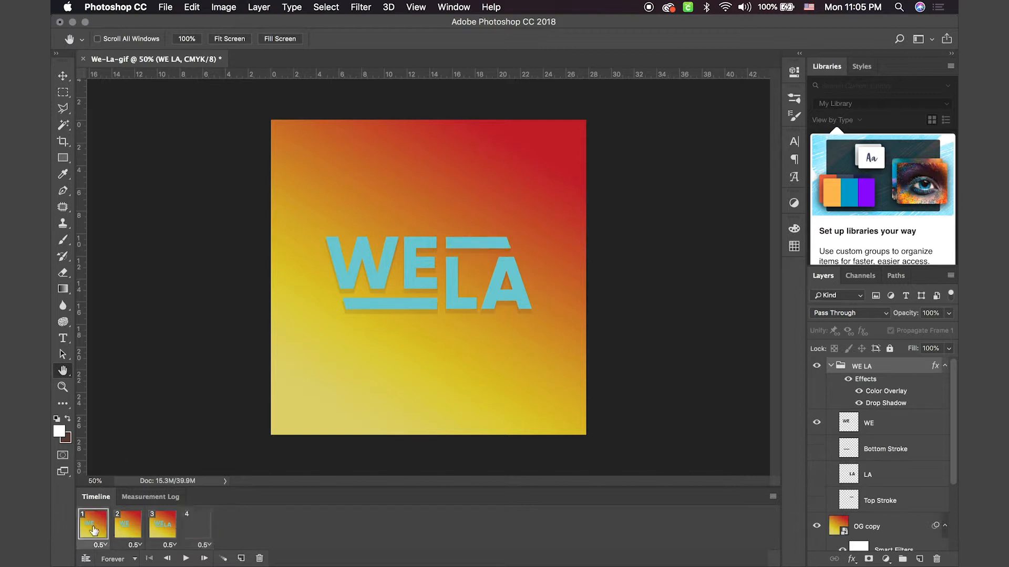
{"action": "left_click", "coordinate": [185, 559]}
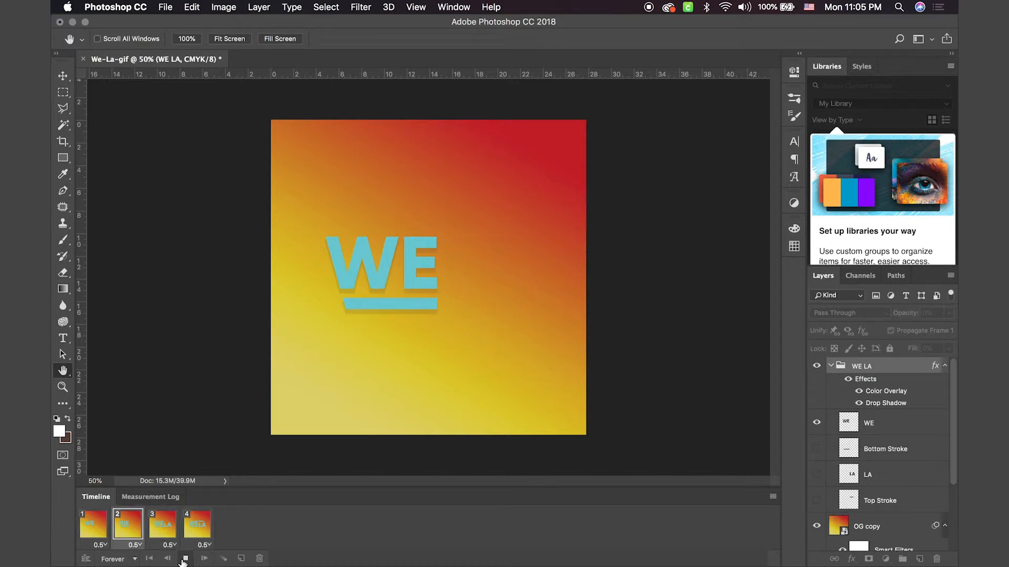
{"action": "left_click", "coordinate": [184, 559]}
Step: Duplicate frame 1, place the copy at the start of the animation, and hide the WE layer in it
{"action": "left_click", "coordinate": [105, 536]}
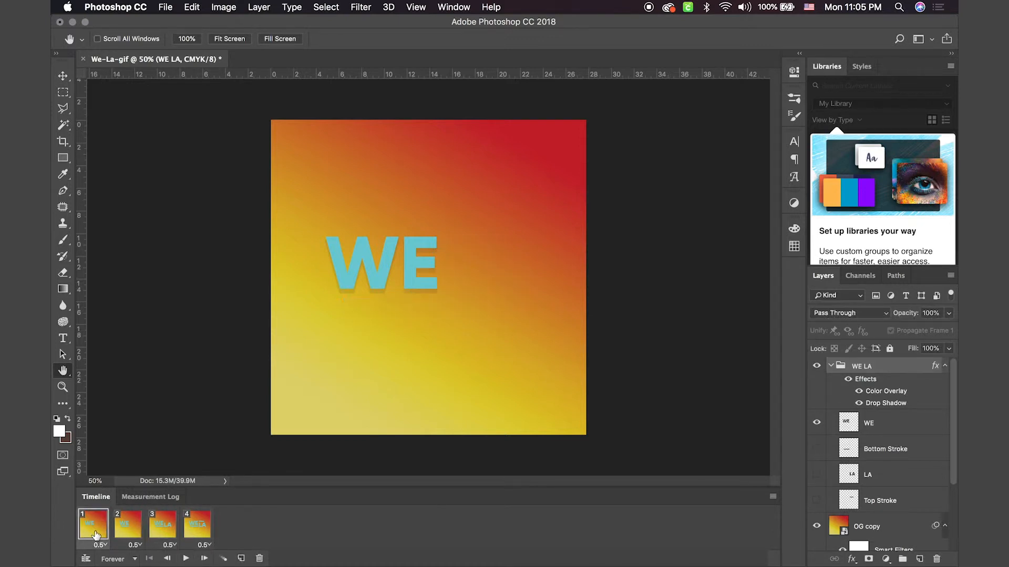
{"action": "left_click", "coordinate": [241, 558]}
{"action": "left_click_drag", "start_coordinate": [137, 540], "coordinate": [83, 527]}
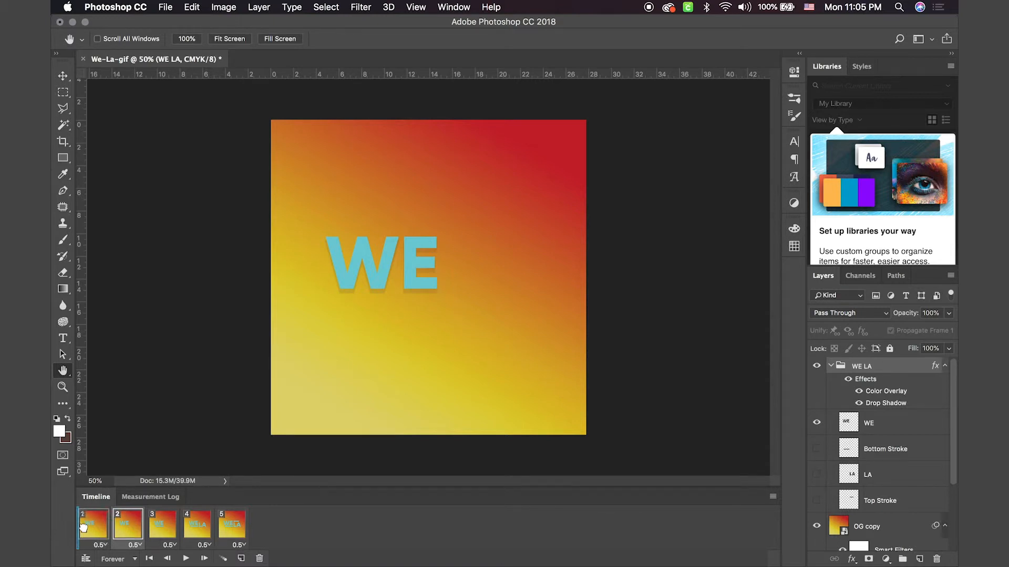
{"action": "left_click_drag", "start_coordinate": [83, 527], "coordinate": [84, 528]}
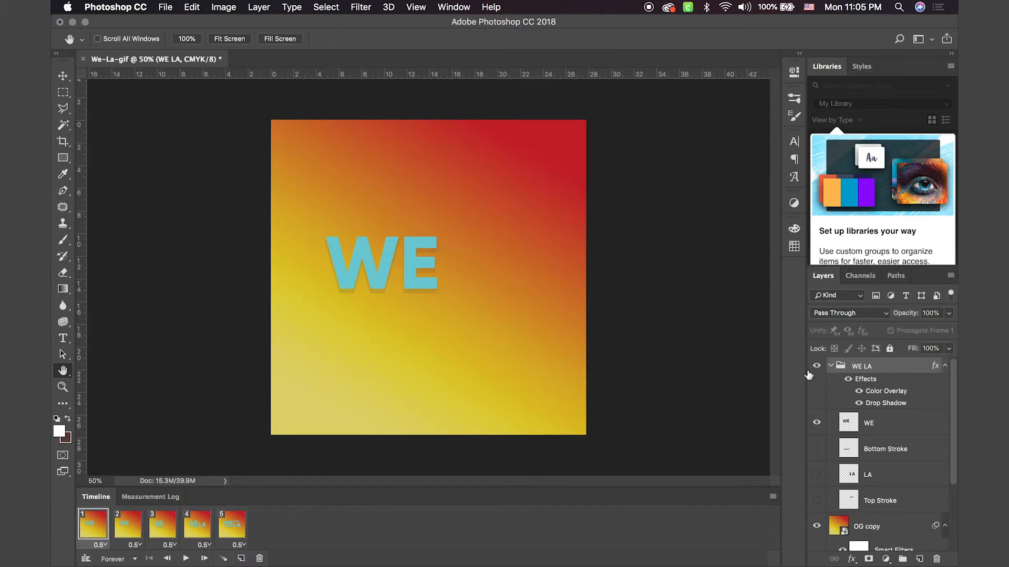
{"action": "left_click", "coordinate": [817, 423]}
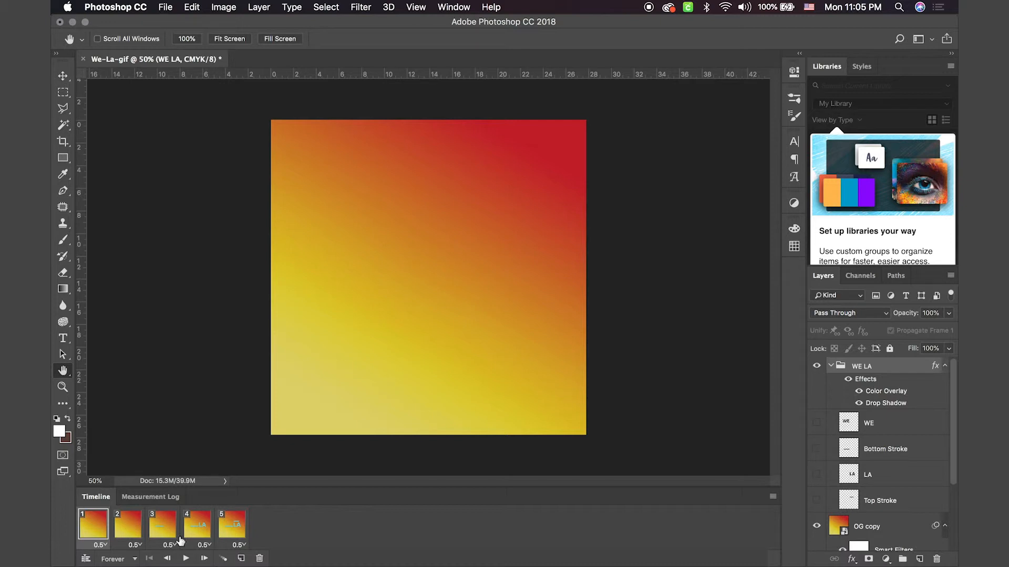
Step: Show the WE layer in animation frames 2 to 5 together
{"action": "left_click", "coordinate": [134, 529]}
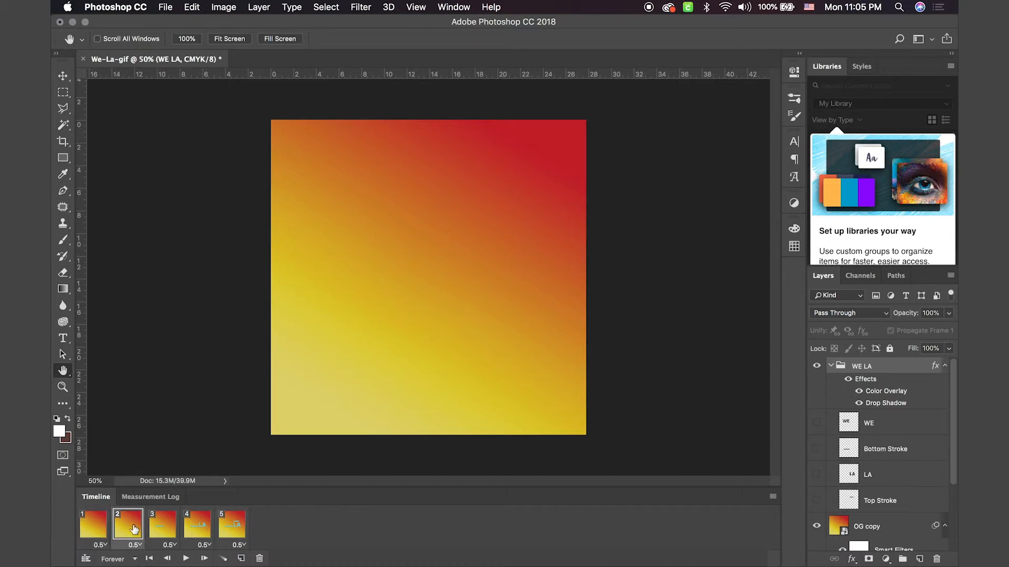
{"action": "left_click", "coordinate": [226, 528], "text": "shift"}
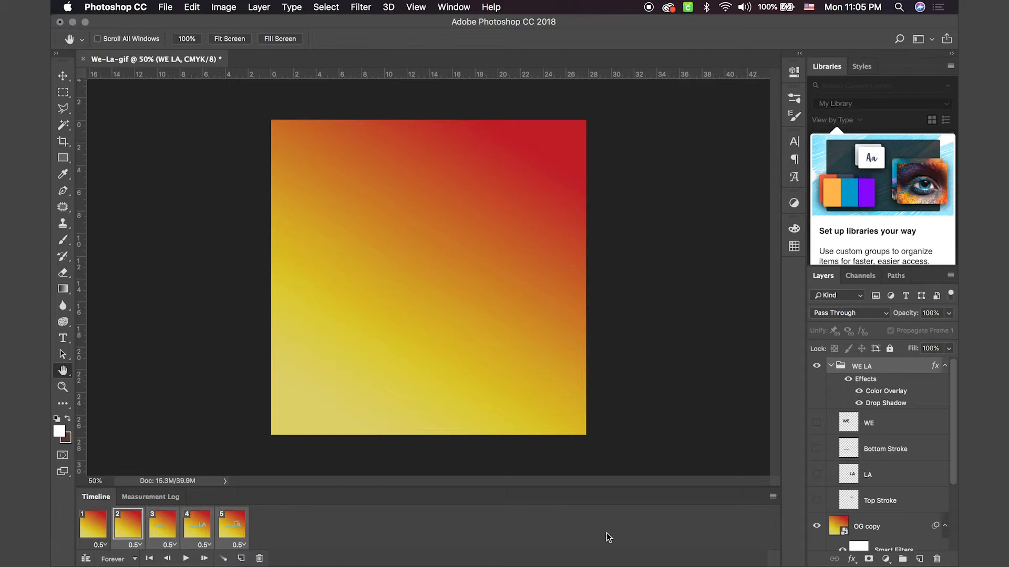
{"action": "left_click", "coordinate": [816, 423]}
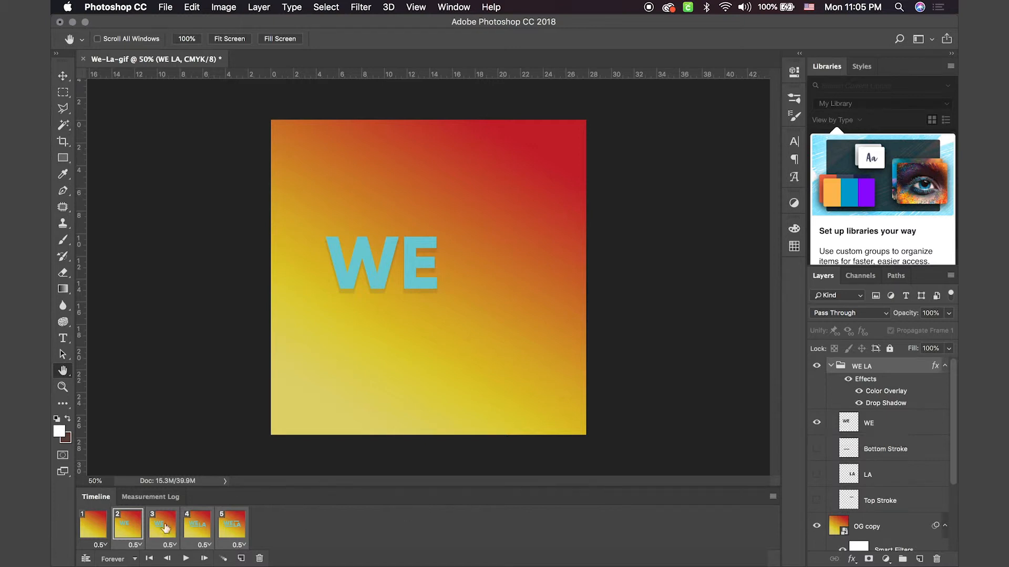
Step: Step through animation frames 1 to 5 to check which logo parts each one shows
{"action": "left_click", "coordinate": [94, 526]}
{"action": "left_click", "coordinate": [135, 529]}
{"action": "left_click", "coordinate": [168, 528]}
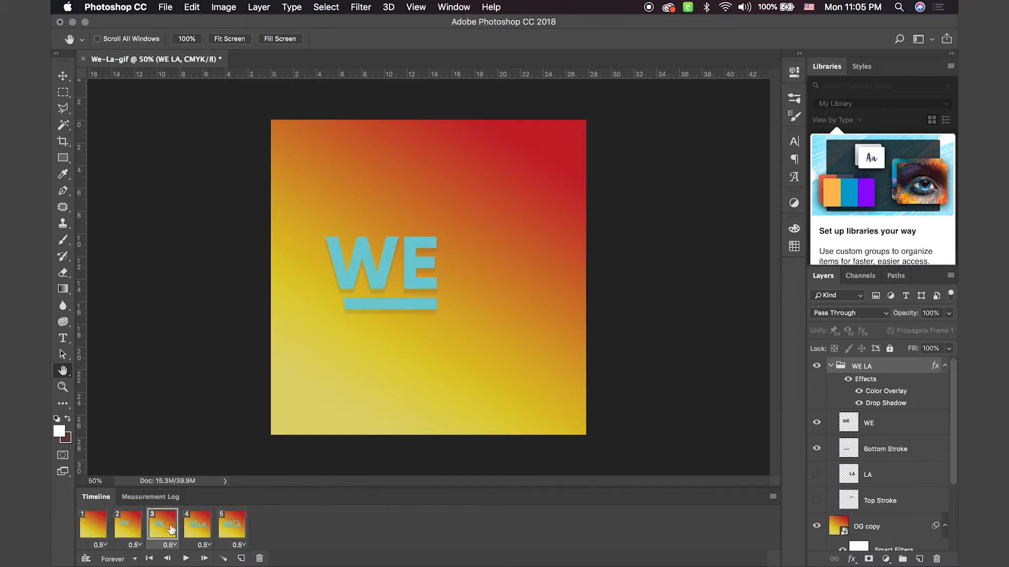
{"action": "left_click", "coordinate": [205, 530]}
{"action": "left_click", "coordinate": [243, 529]}
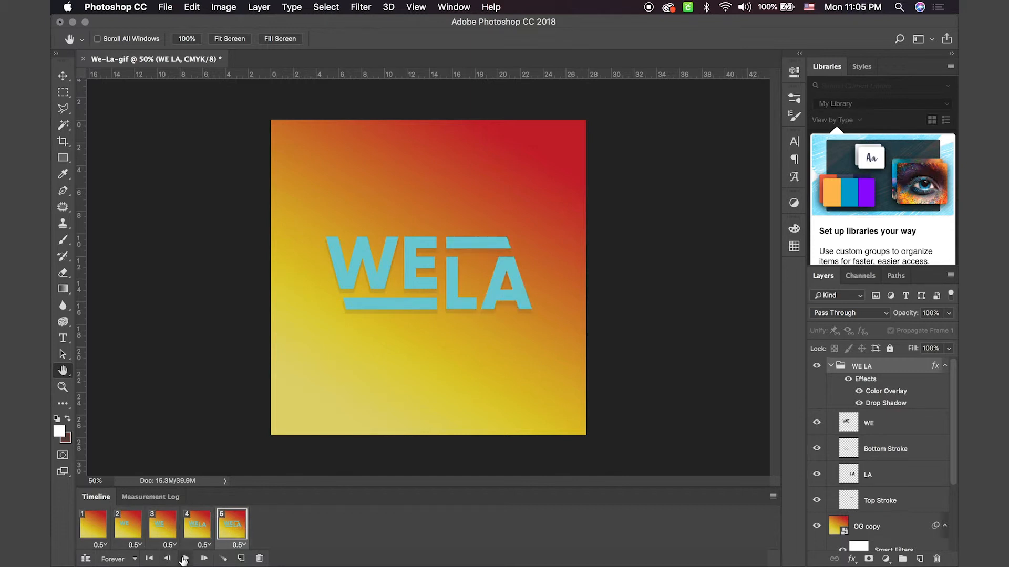
Step: Review the looping options, keep Forever, and play the five-frame animation as a preview
{"action": "left_click", "coordinate": [134, 561]}
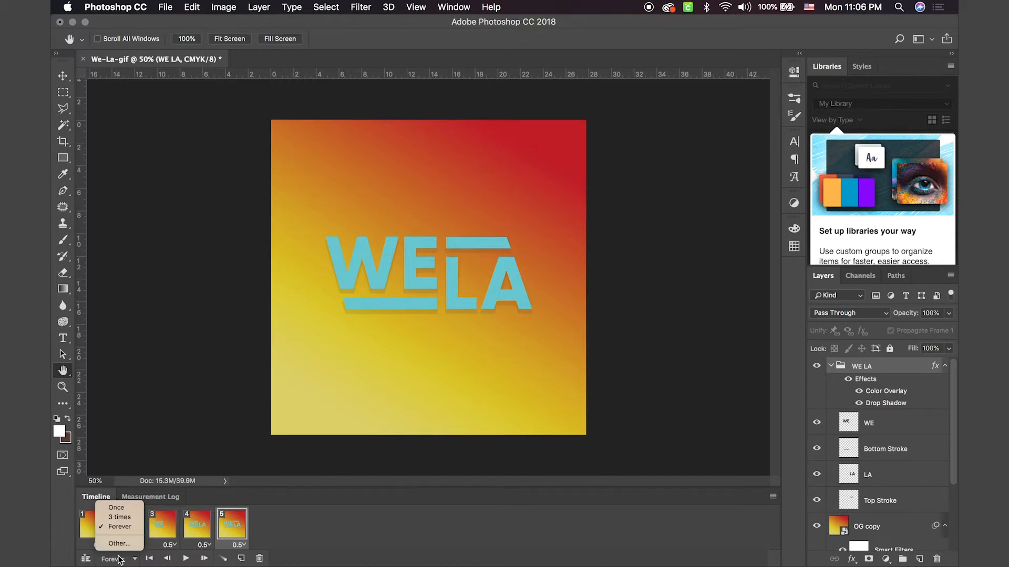
{"action": "left_click", "coordinate": [137, 560]}
{"action": "left_click", "coordinate": [186, 559]}
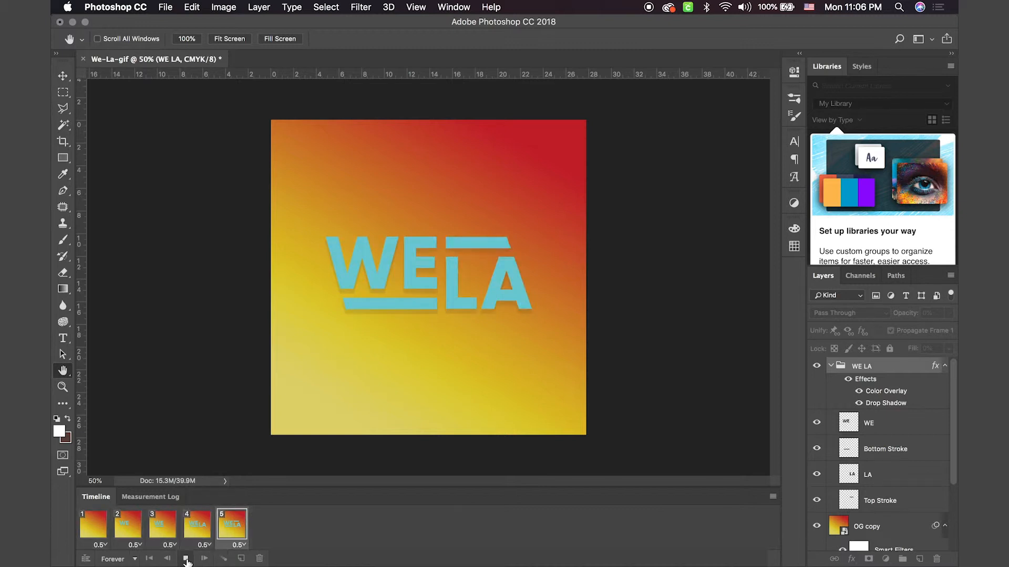
{"action": "left_click", "coordinate": [186, 560]}
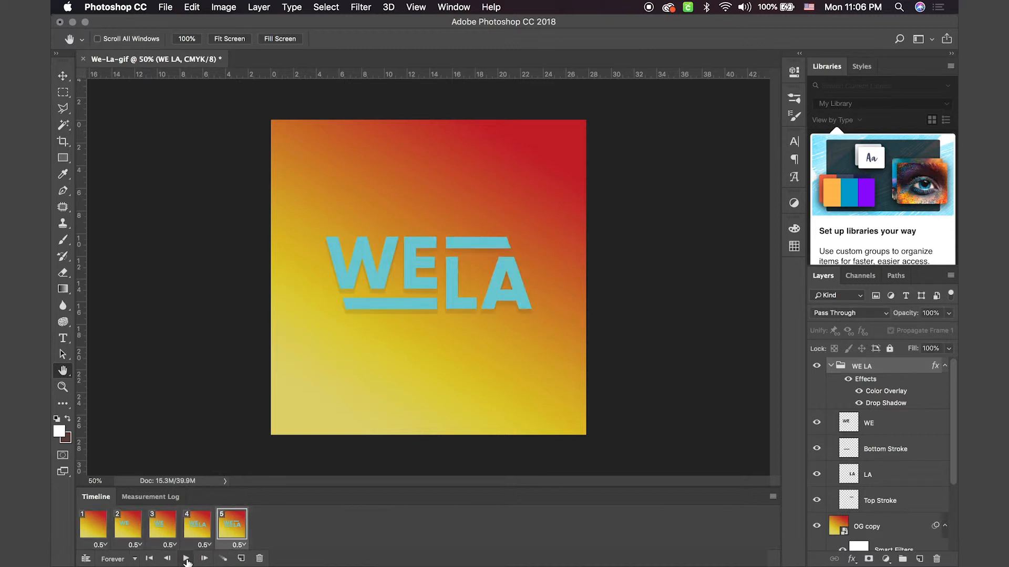
{"action": "left_click", "coordinate": [173, 6]}
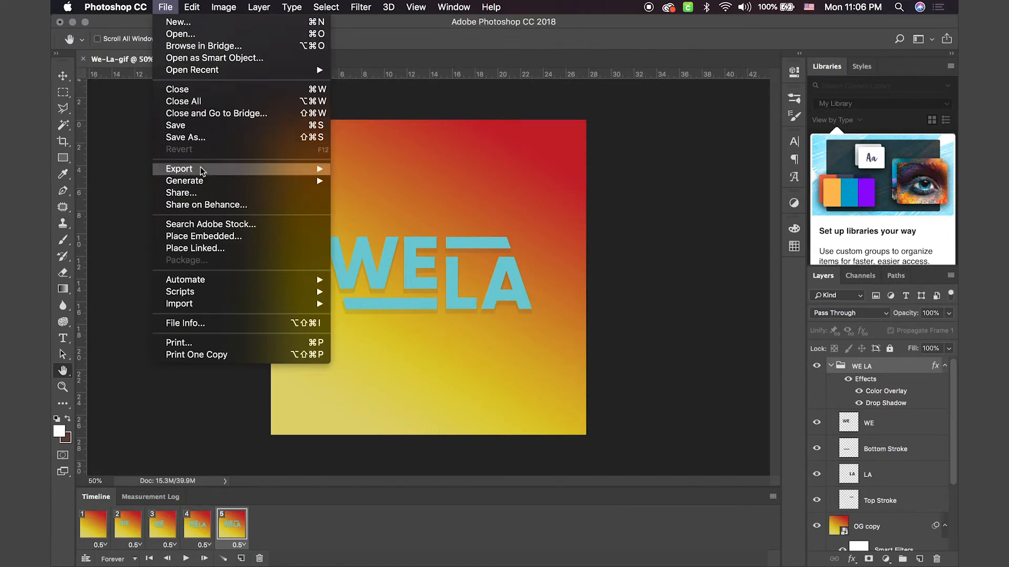
{"action": "mouse_move", "coordinate": [199, 169]}
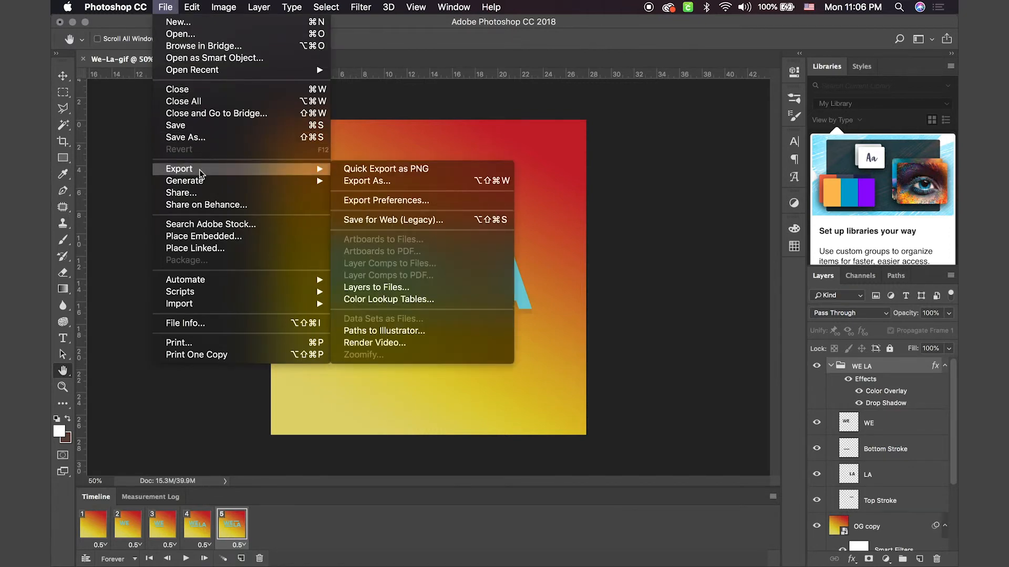
{"action": "left_click", "coordinate": [399, 185]}
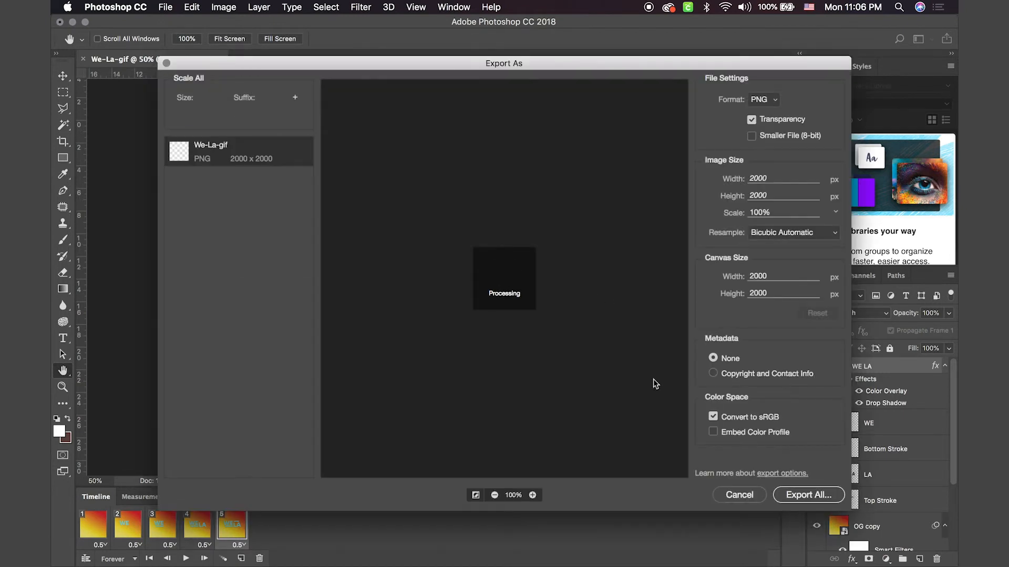
{"action": "left_click", "coordinate": [762, 100]}
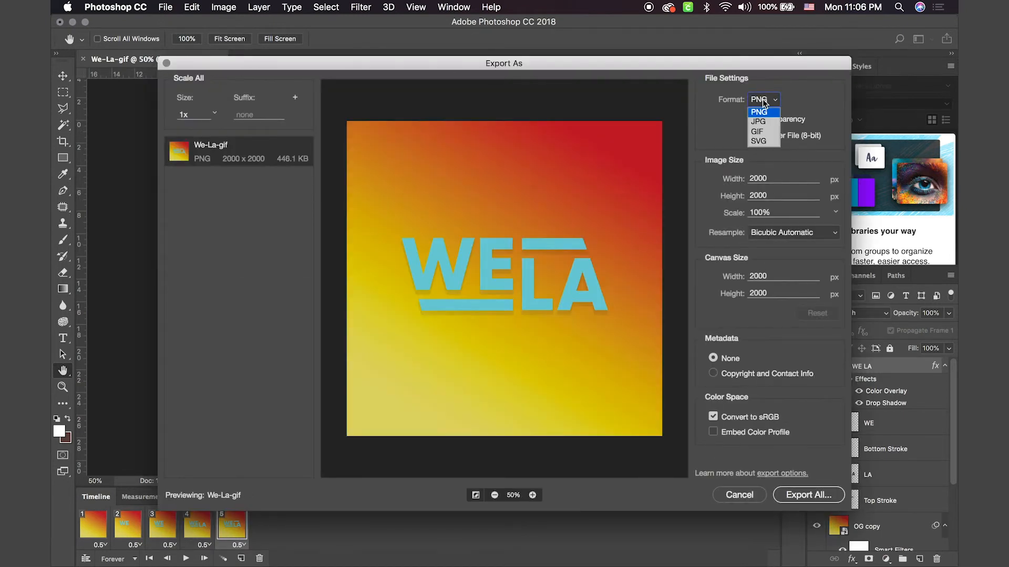
{"action": "left_click", "coordinate": [763, 133]}
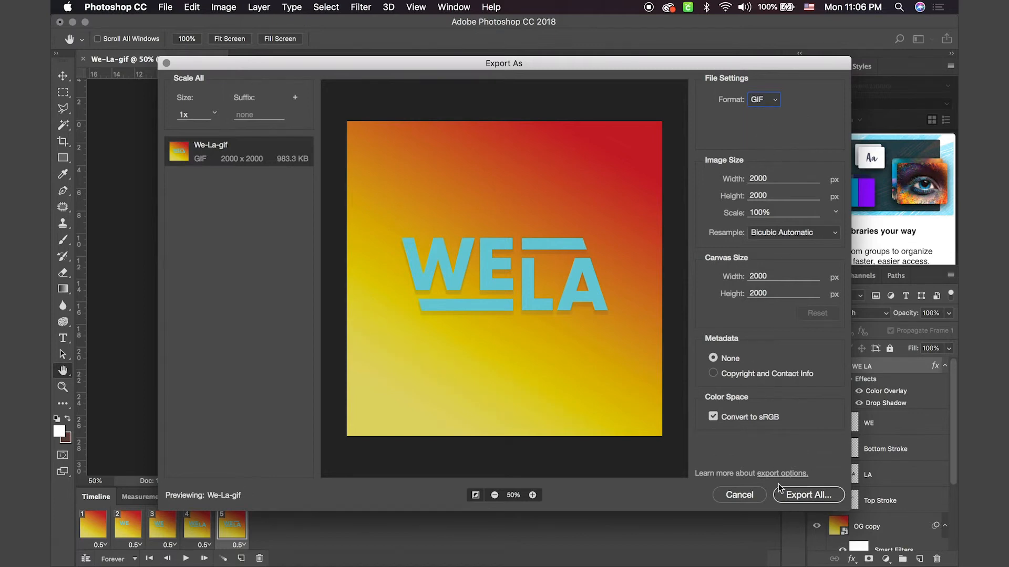
{"action": "left_click", "coordinate": [739, 495]}
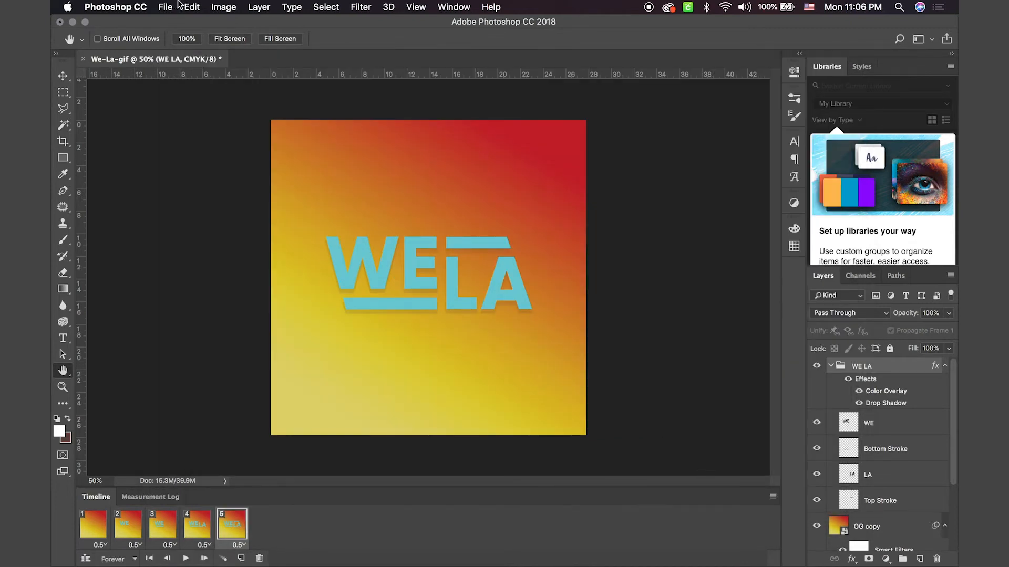
Step: Set up an H.264 video render with the YouTube HD 1080p 29.97 preset, and cancel it without rendering
{"action": "left_click", "coordinate": [166, 7]}
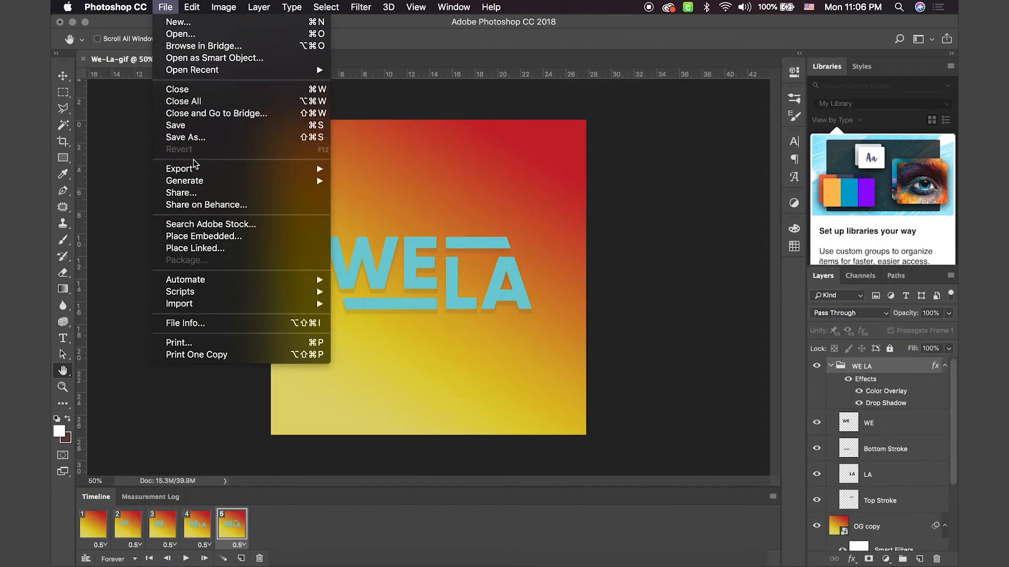
{"action": "mouse_move", "coordinate": [200, 172]}
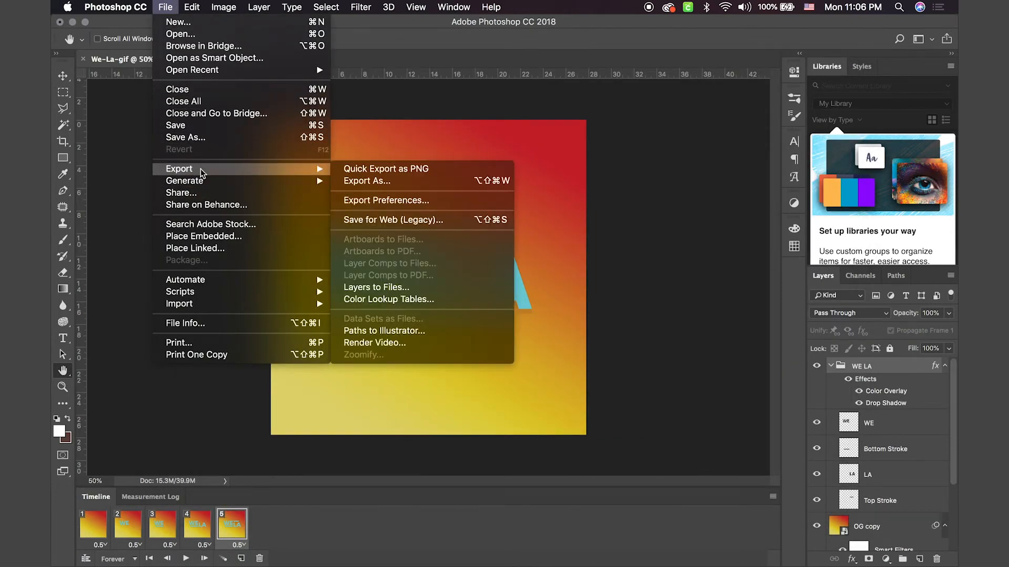
{"action": "left_click", "coordinate": [382, 343]}
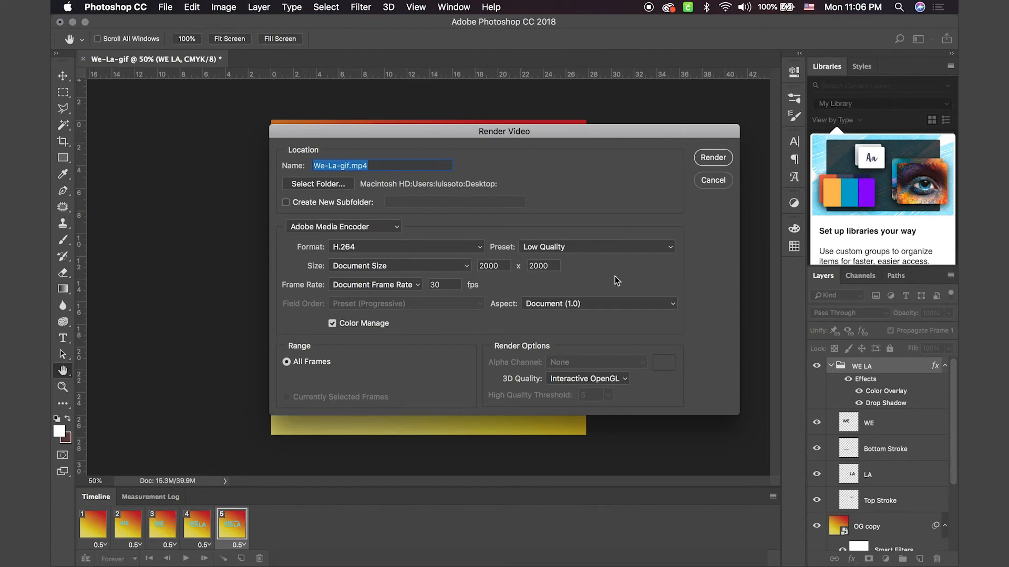
{"action": "left_click", "coordinate": [565, 248]}
{"action": "scroll", "coordinate": [557, 380], "scroll_direction": "down", "scroll_amount": 3}
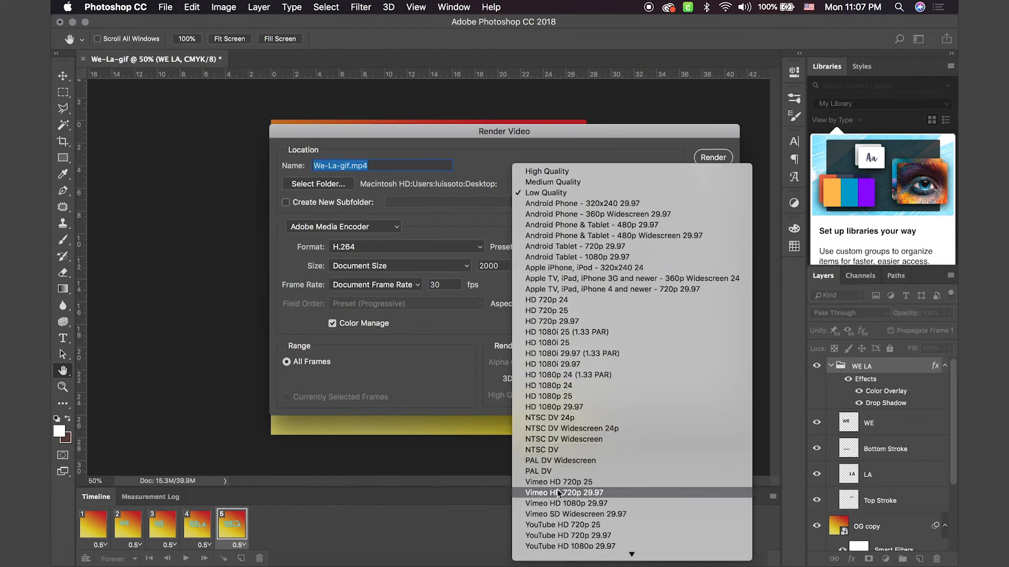
{"action": "scroll", "coordinate": [557, 490], "scroll_direction": "down", "scroll_amount": 1}
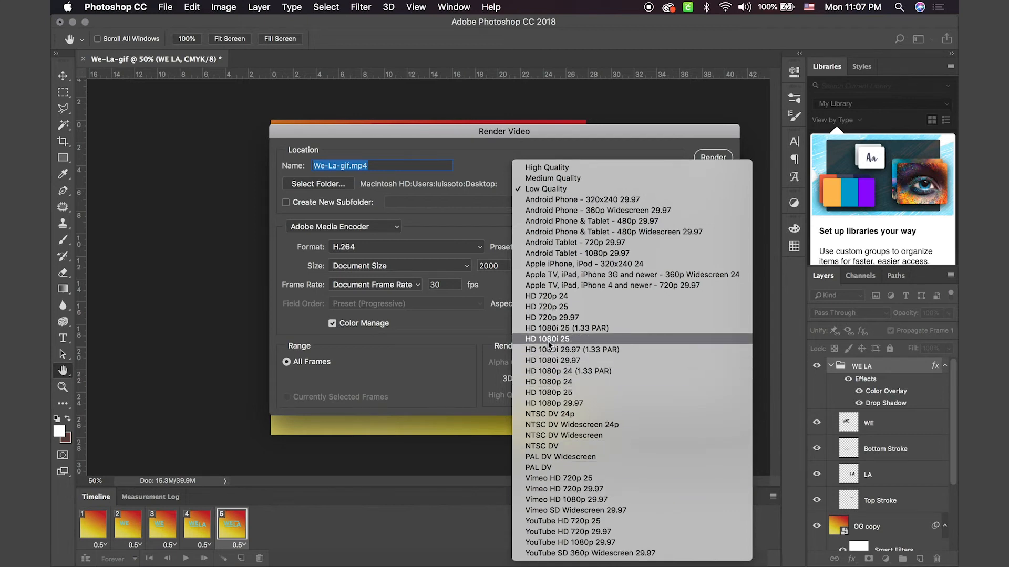
{"action": "left_click", "coordinate": [574, 545]}
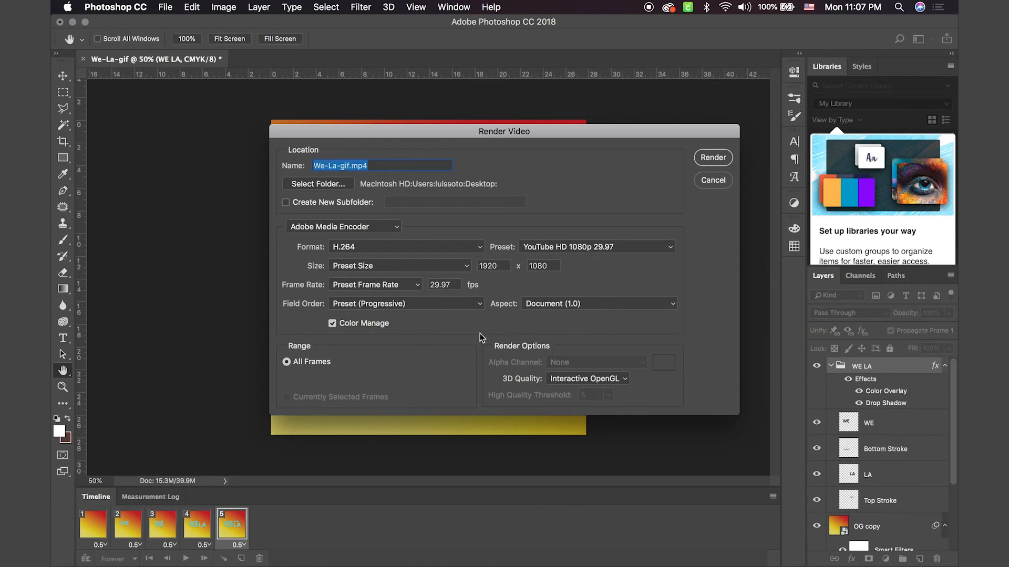
{"action": "left_click", "coordinate": [713, 179]}
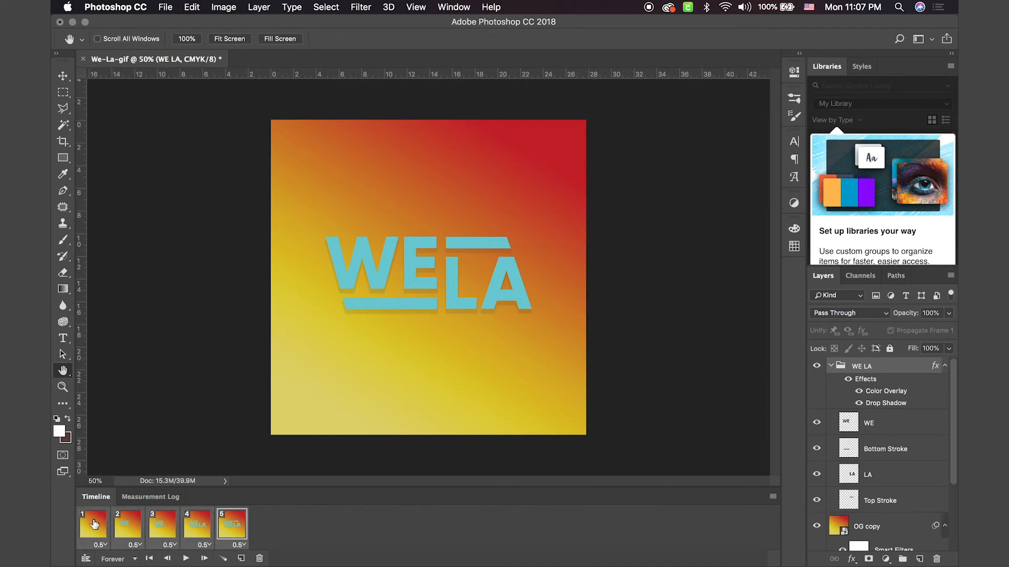
Step: Try to duplicate the animation content with copy and paste, and undo the paste
{"action": "key", "text": "super+c"}
{"action": "key", "text": "super+v"}
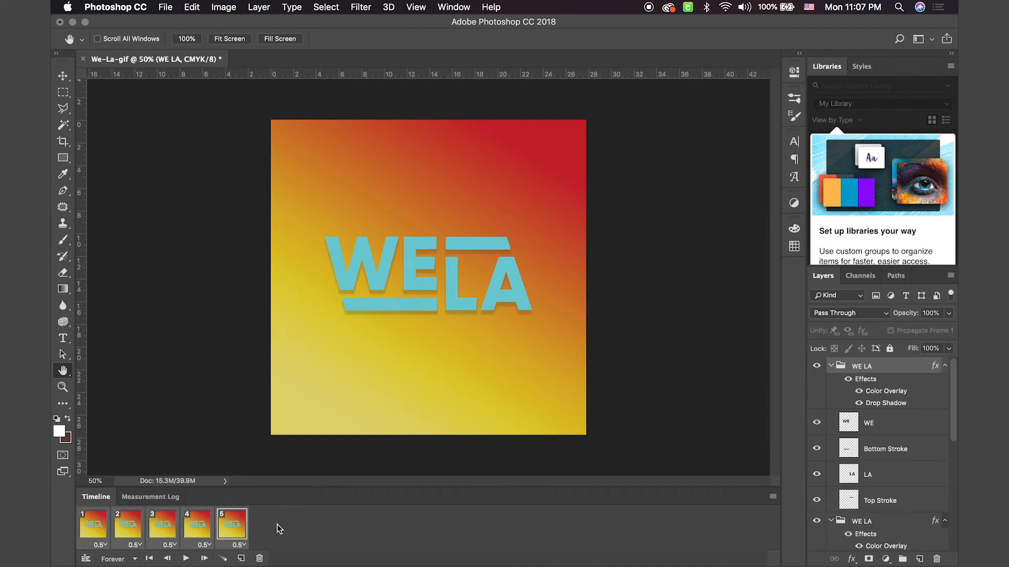
{"action": "key", "text": "super+z"}
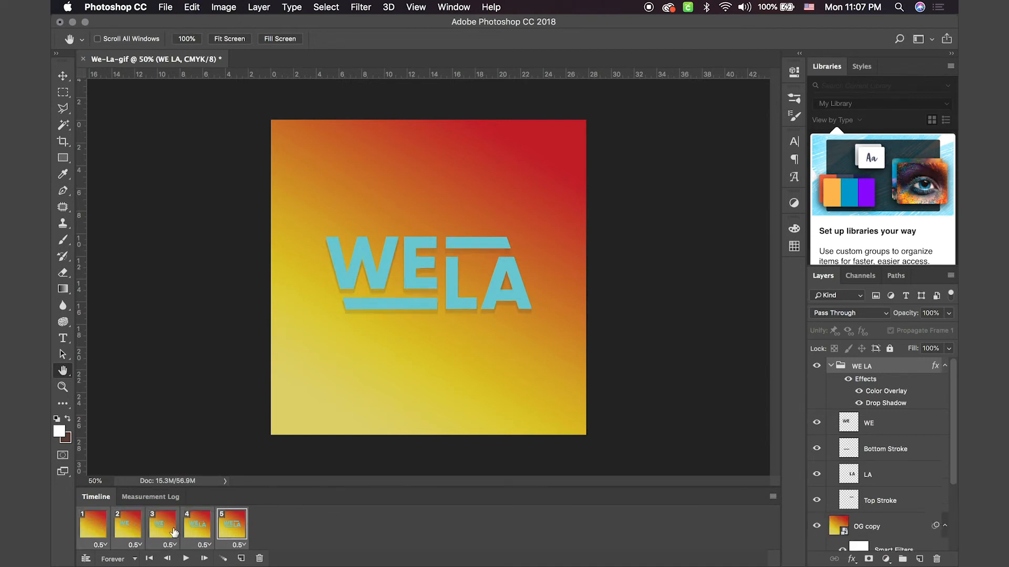
Step: Duplicate animation frames 1 to 5 together, place the copies after frame 5, and check frames 5 to 10 one by one
{"action": "left_click", "coordinate": [95, 525]}
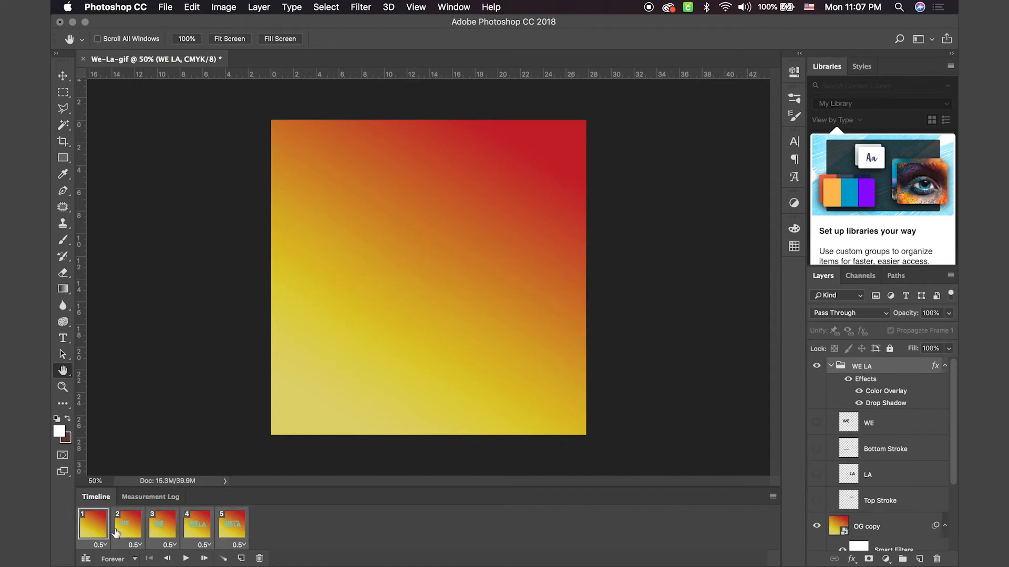
{"action": "left_click_drag", "start_coordinate": [95, 530], "coordinate": [248, 533]}
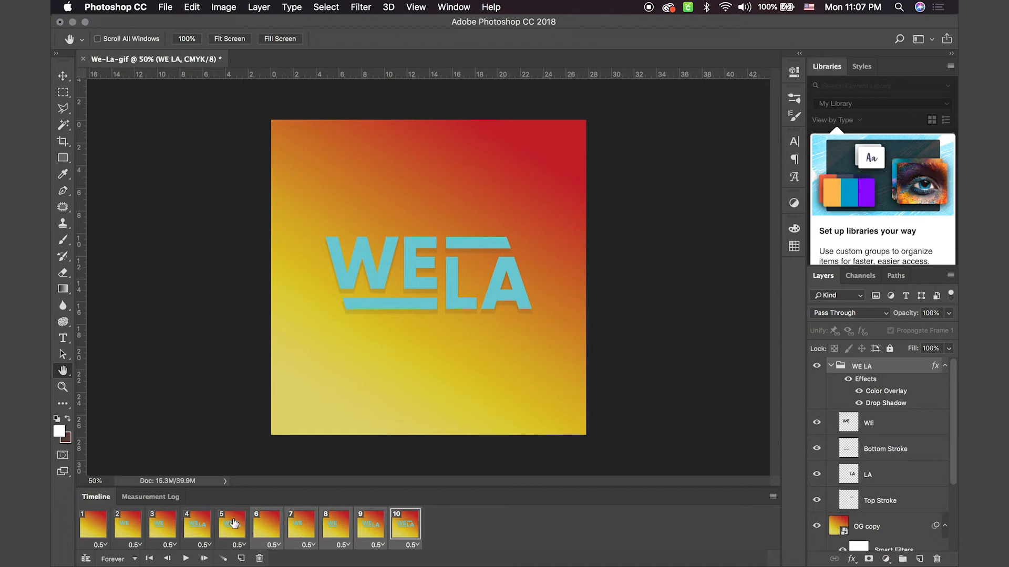
{"action": "left_click", "coordinate": [232, 524]}
{"action": "left_click", "coordinate": [269, 524]}
{"action": "left_click", "coordinate": [297, 524]}
{"action": "left_click", "coordinate": [339, 534]}
{"action": "left_click", "coordinate": [371, 530]}
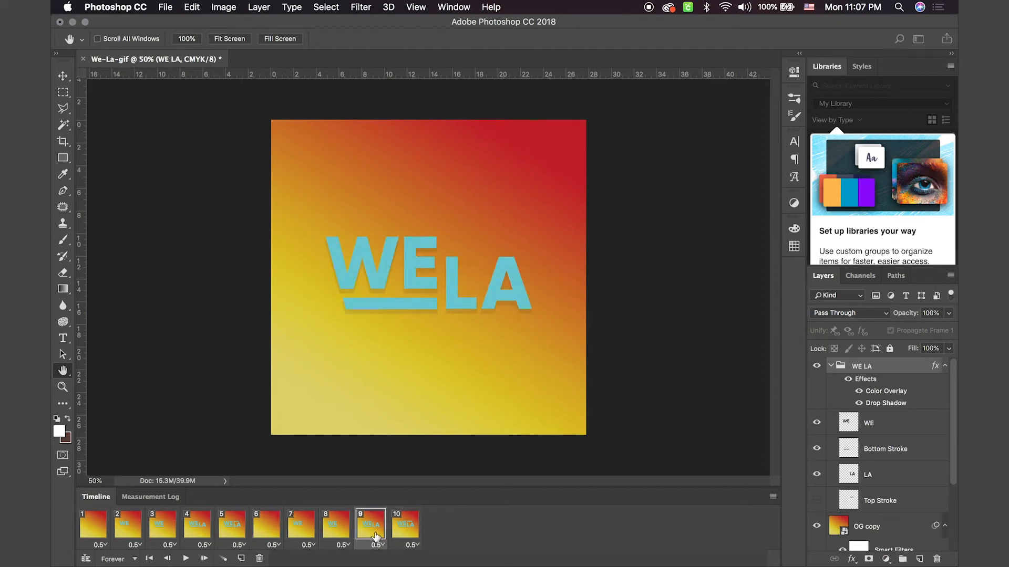
{"action": "left_click", "coordinate": [401, 531]}
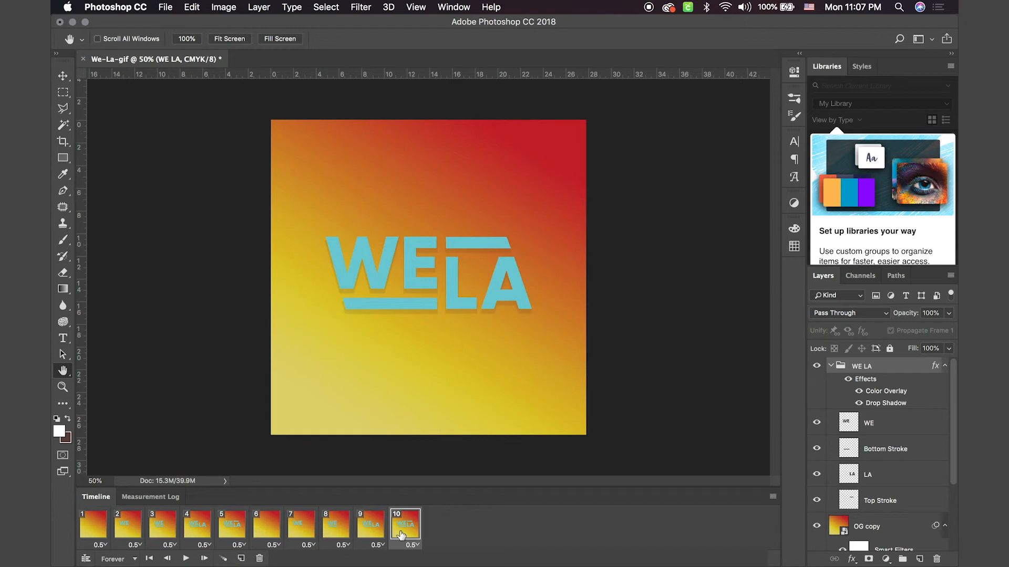
Step: Set the Save for Web format to GIF, review the available presets, and cancel the export without saving
{"action": "key", "text": "alt+shift+super+s"}
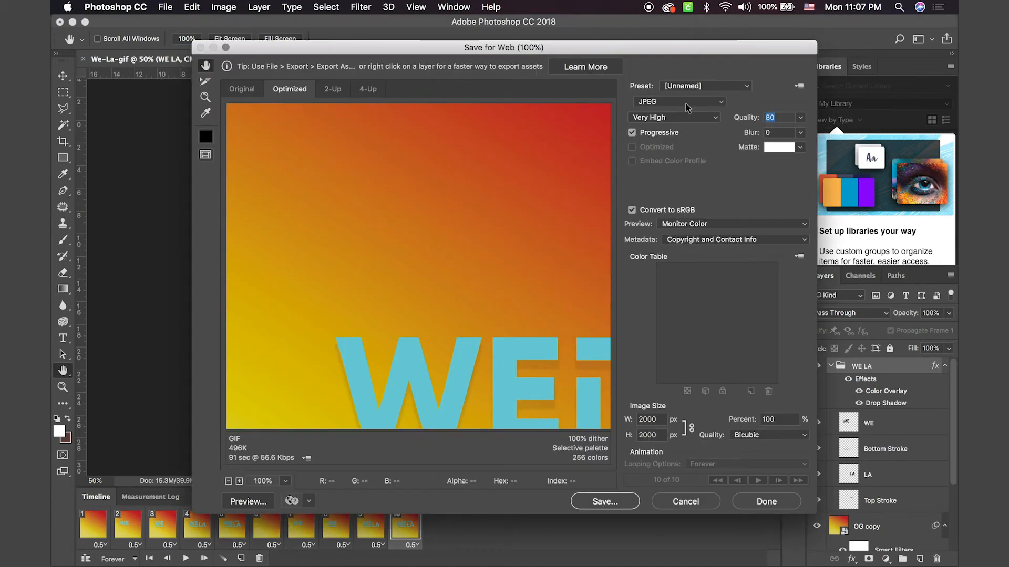
{"action": "left_click", "coordinate": [686, 102]}
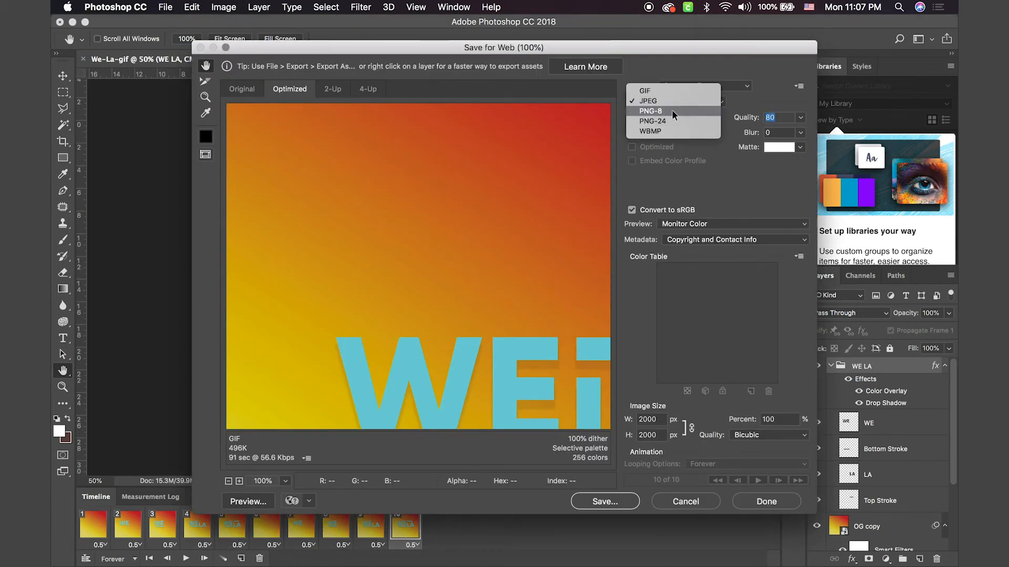
{"action": "left_click", "coordinate": [713, 174]}
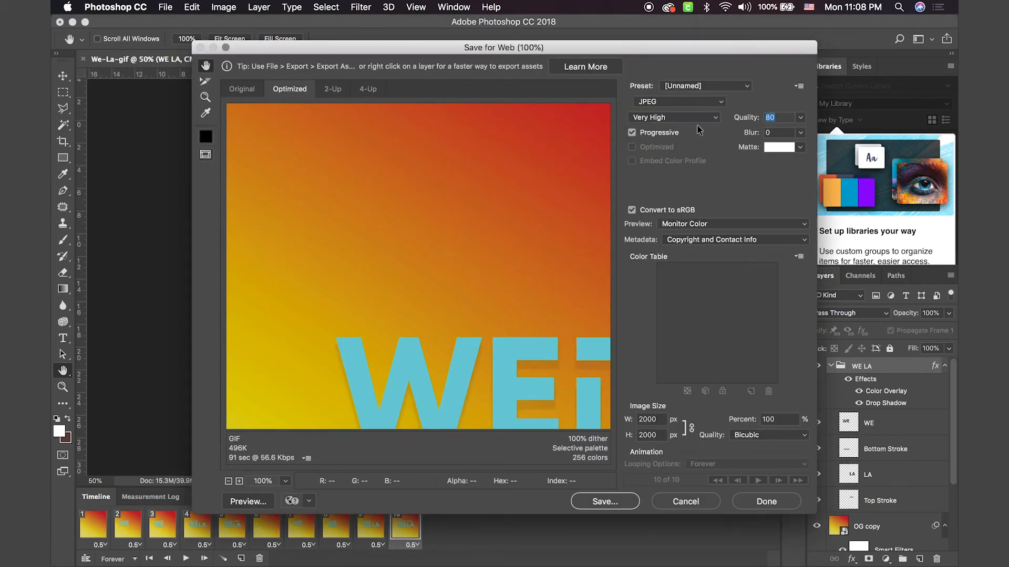
{"action": "left_click", "coordinate": [654, 105]}
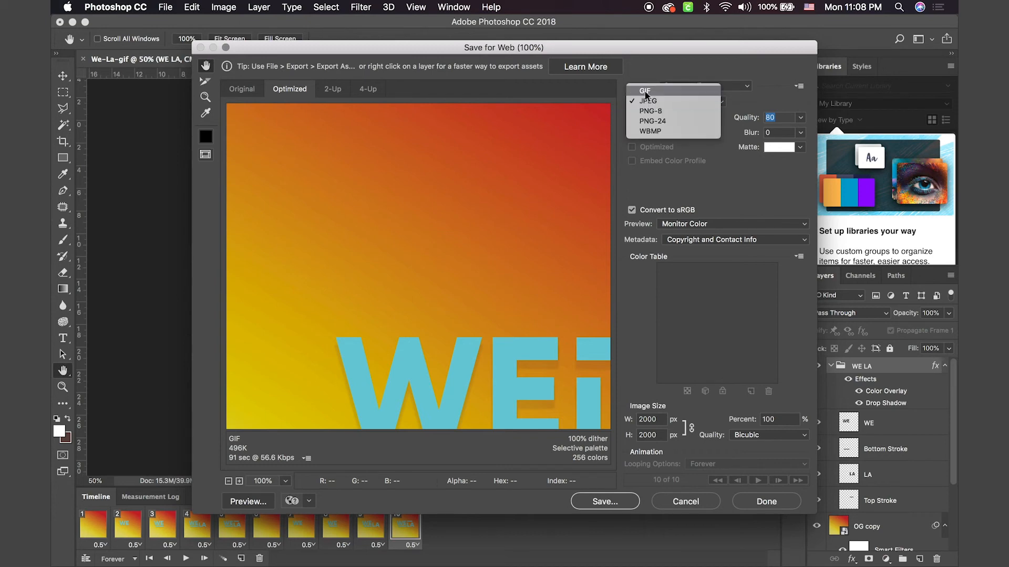
{"action": "left_click", "coordinate": [647, 91]}
{"action": "left_click", "coordinate": [689, 85]}
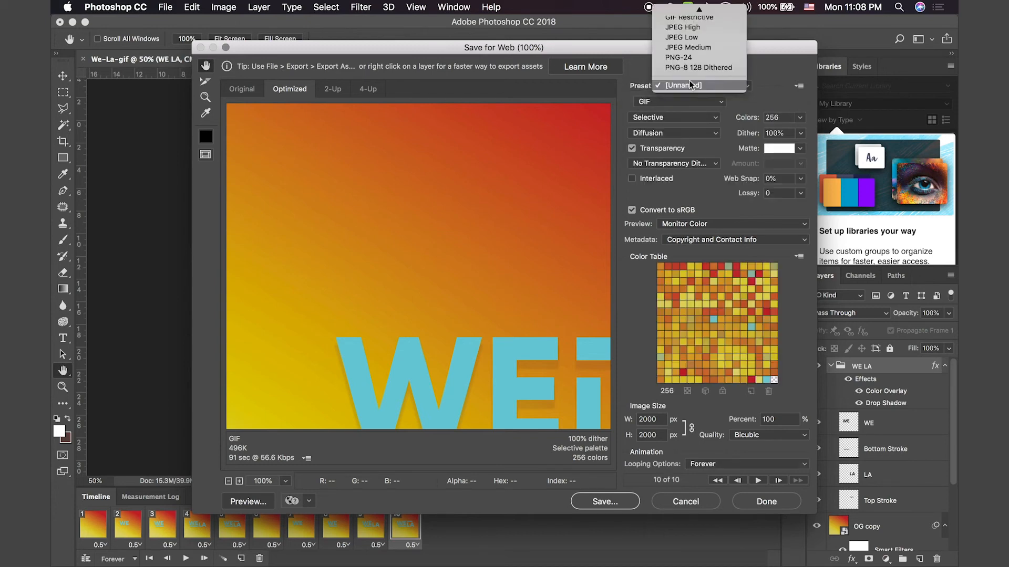
{"action": "scroll", "coordinate": [697, 42], "scroll_direction": "up", "scroll_amount": 3}
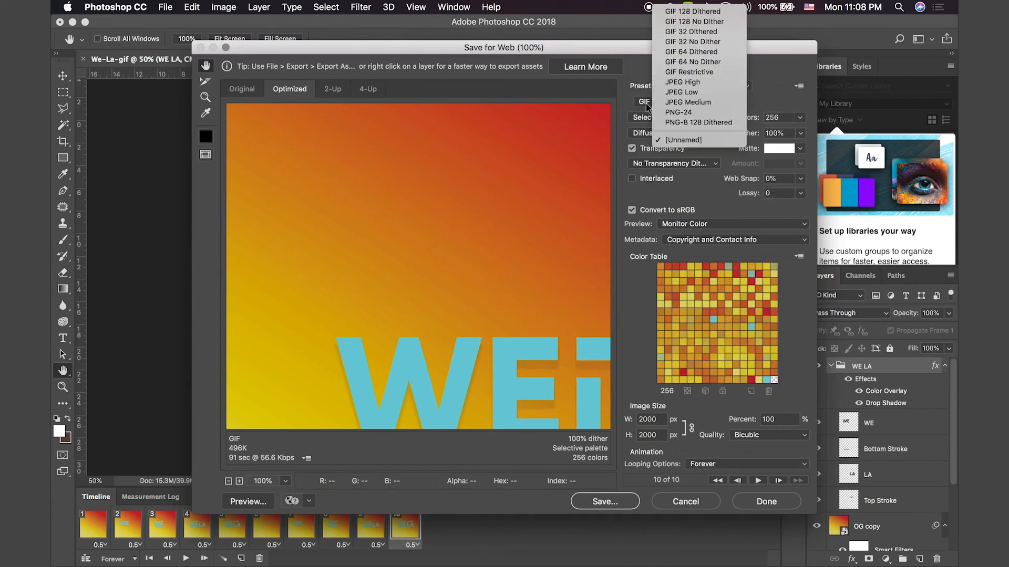
{"action": "left_click", "coordinate": [625, 104]}
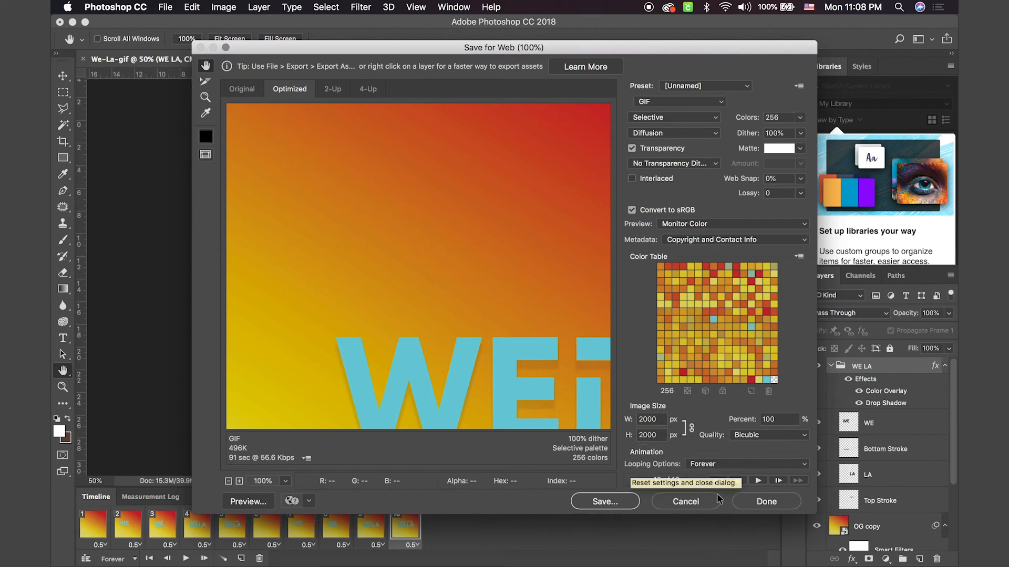
{"action": "left_click", "coordinate": [682, 501]}
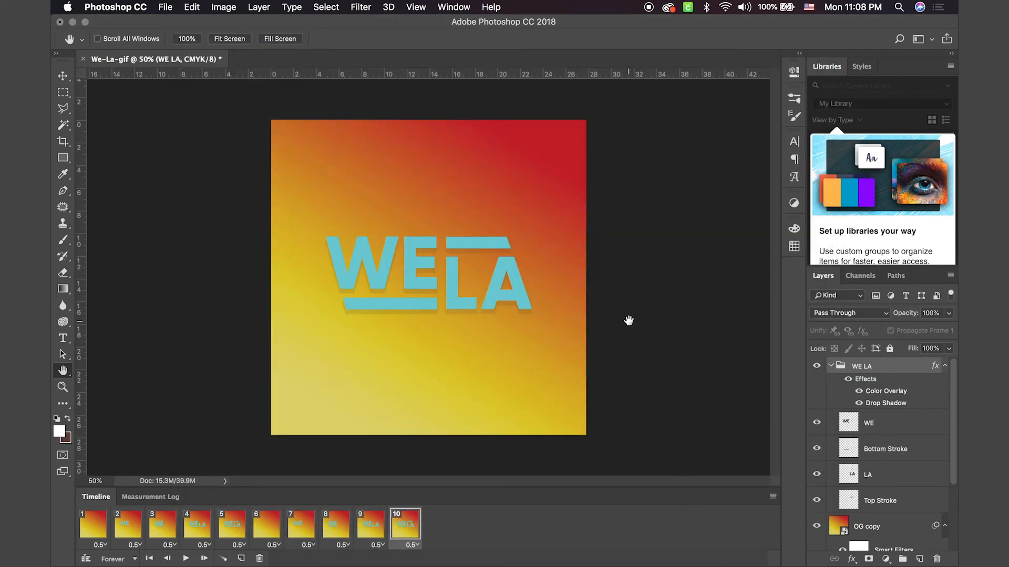
Step: Play the ten-frame animation as a preview
{"action": "left_click", "coordinate": [186, 559]}
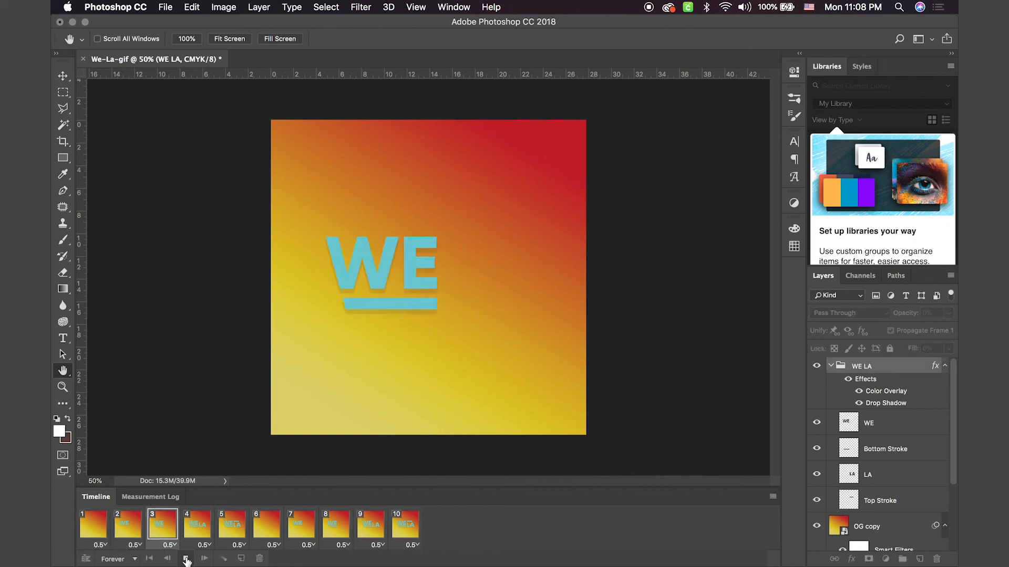